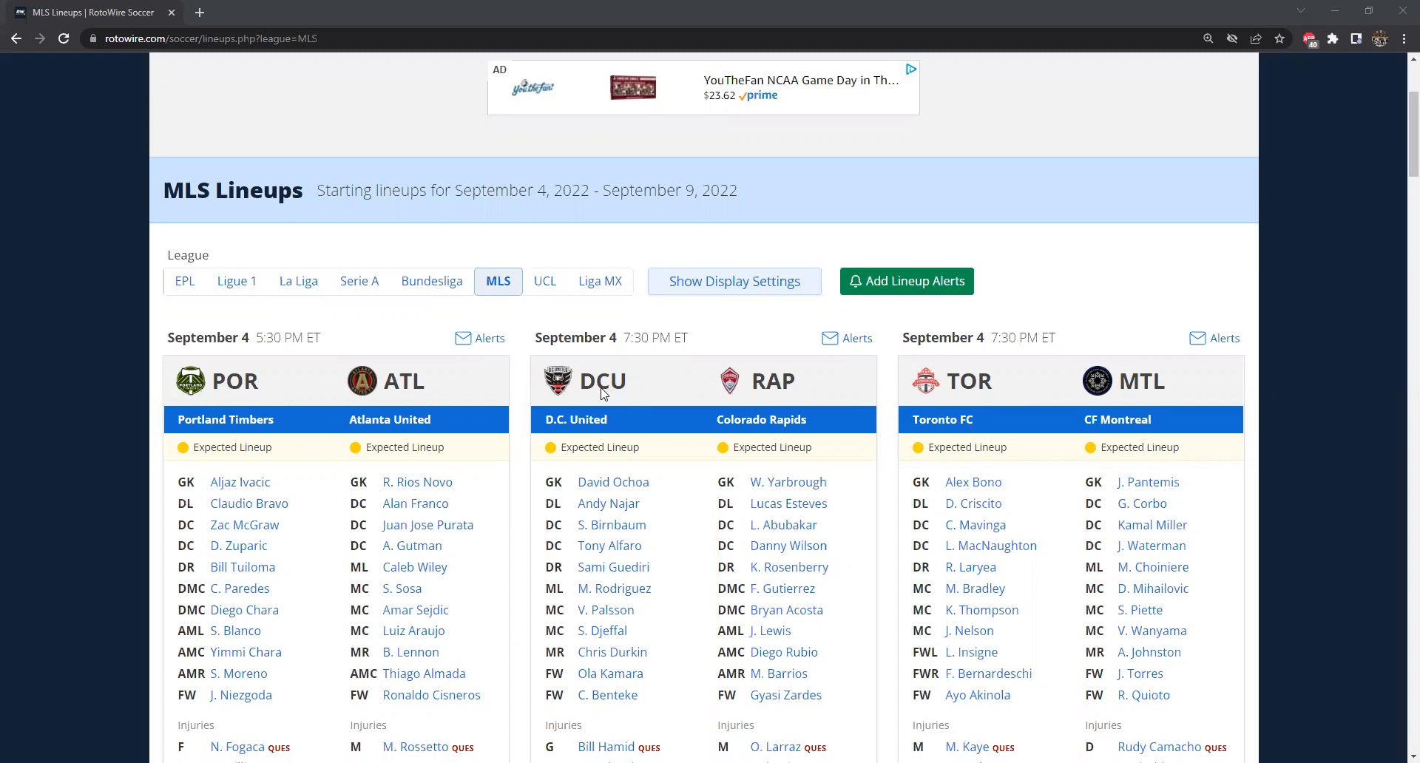
Look over the MLS expected lineups, switch to the MLS workbook in Excel and view the game picks on the Results Pivot sheet
scroll(599, 392, up, 3)
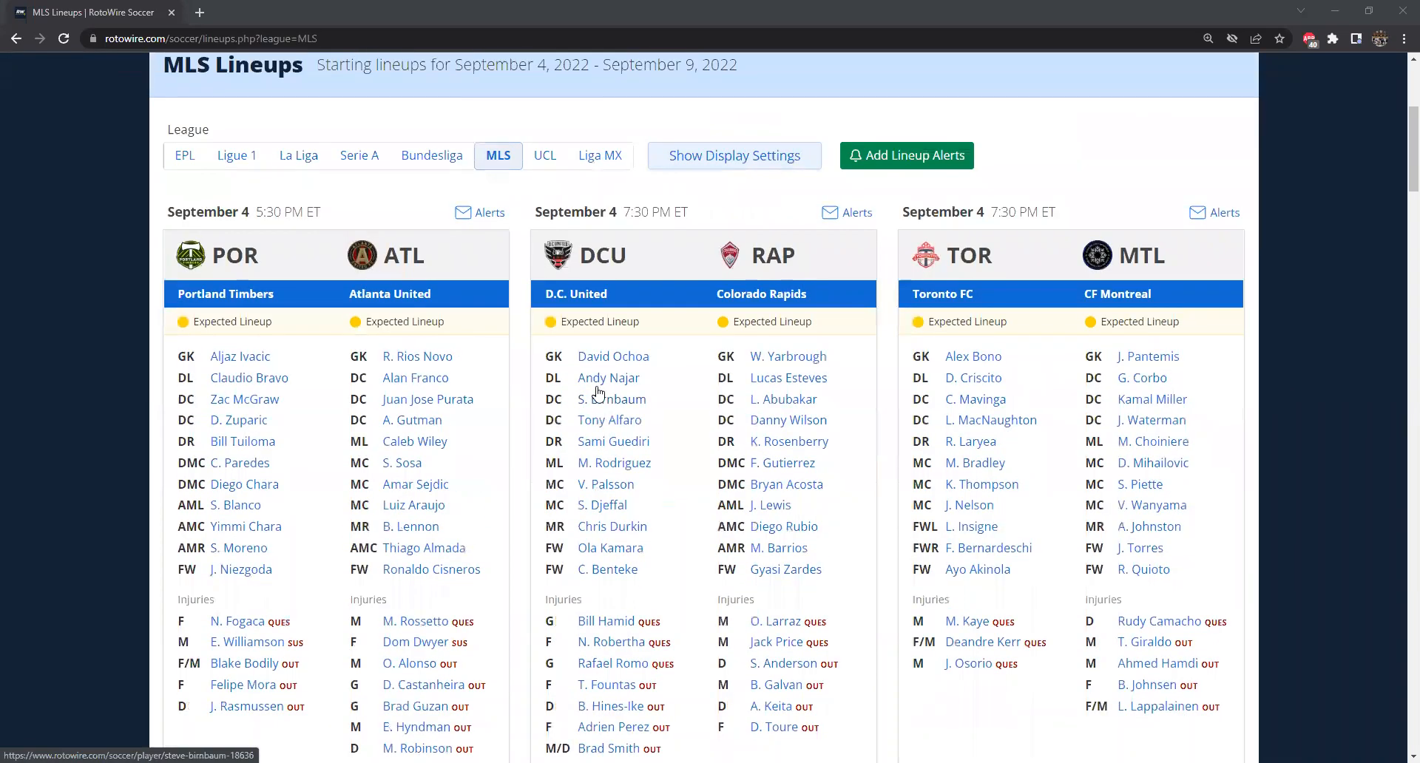
scroll(625, 385, up, 1)
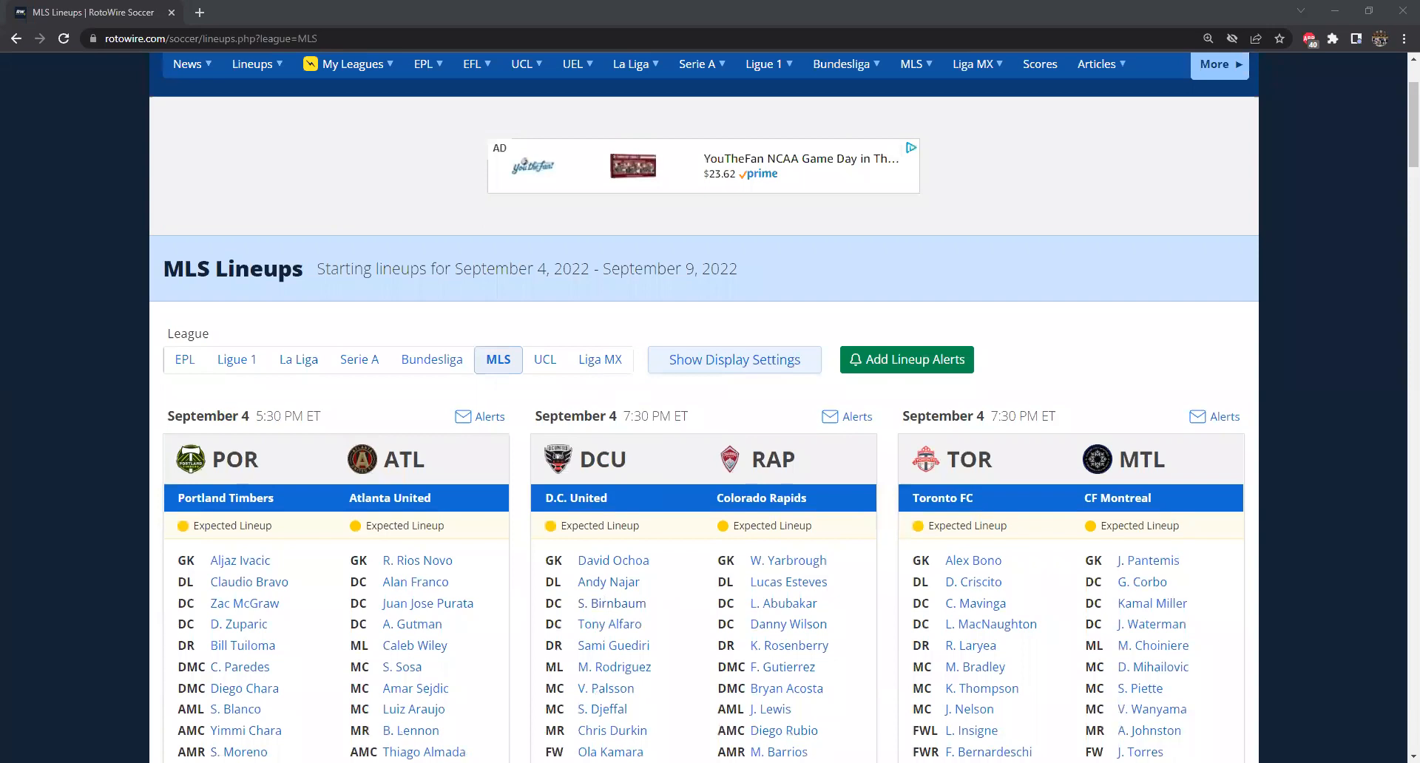
key(alt+Tab)
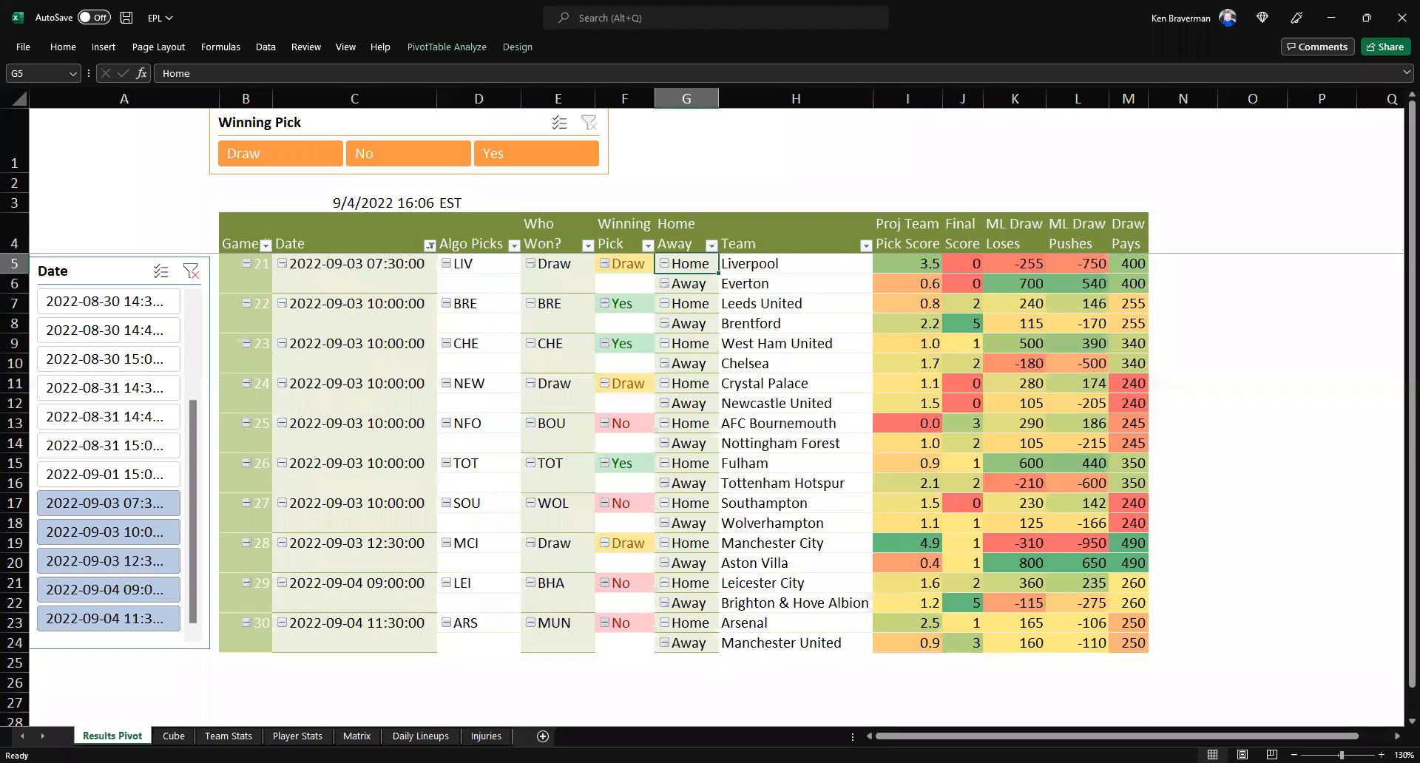
key(alt+Tab)
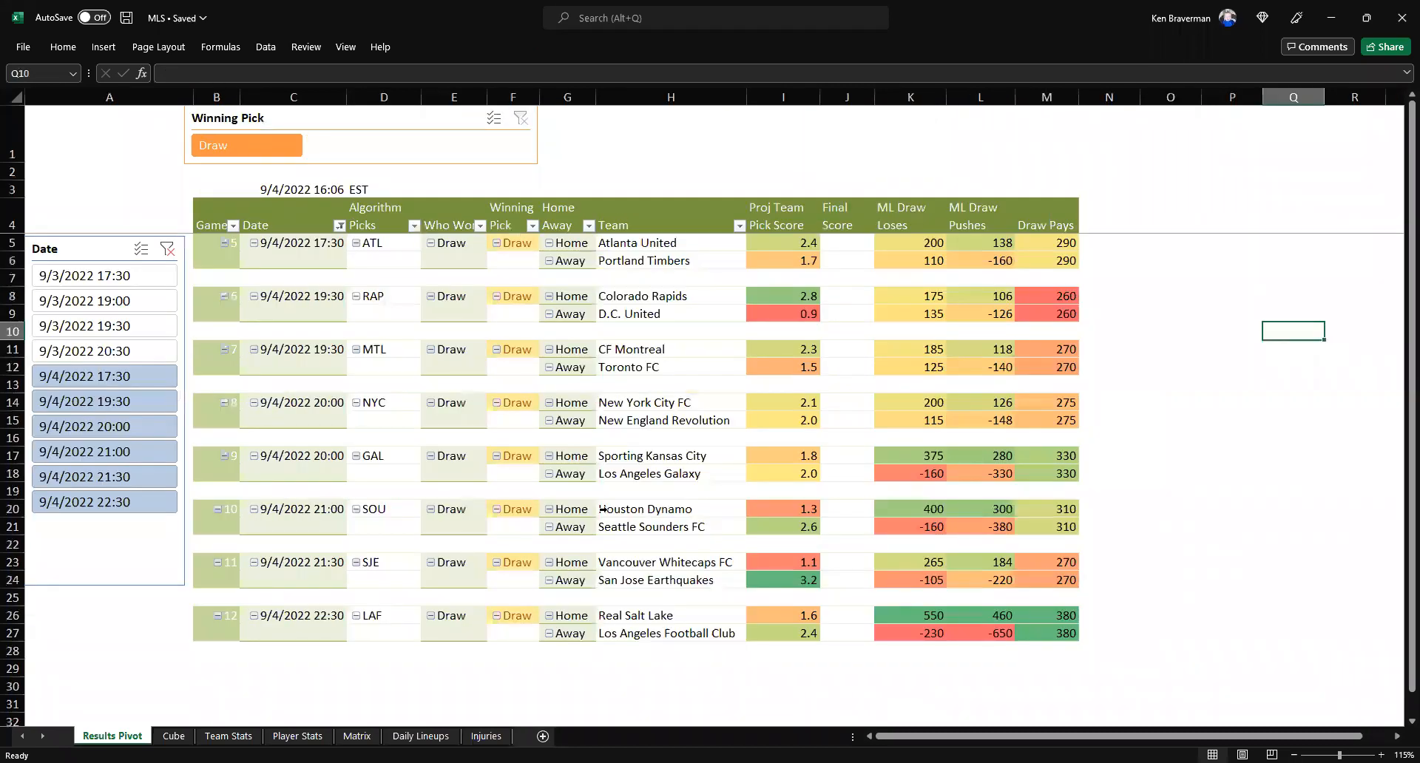
ctrl+scroll(603, 509, up, 1)
ctrl+scroll(640, 537, up, 1)
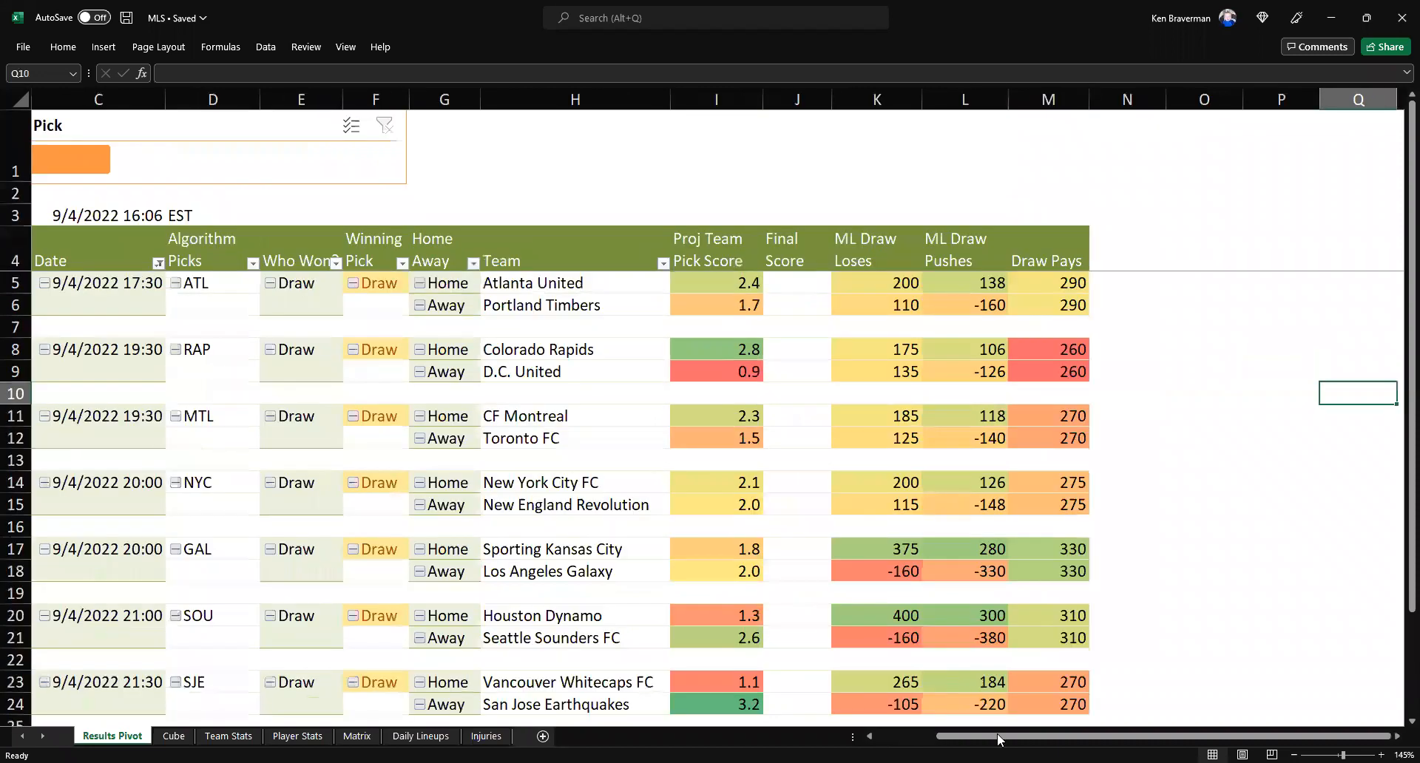
scroll(751, 525, left, 2)
ctrl+scroll(695, 518, down, 1)
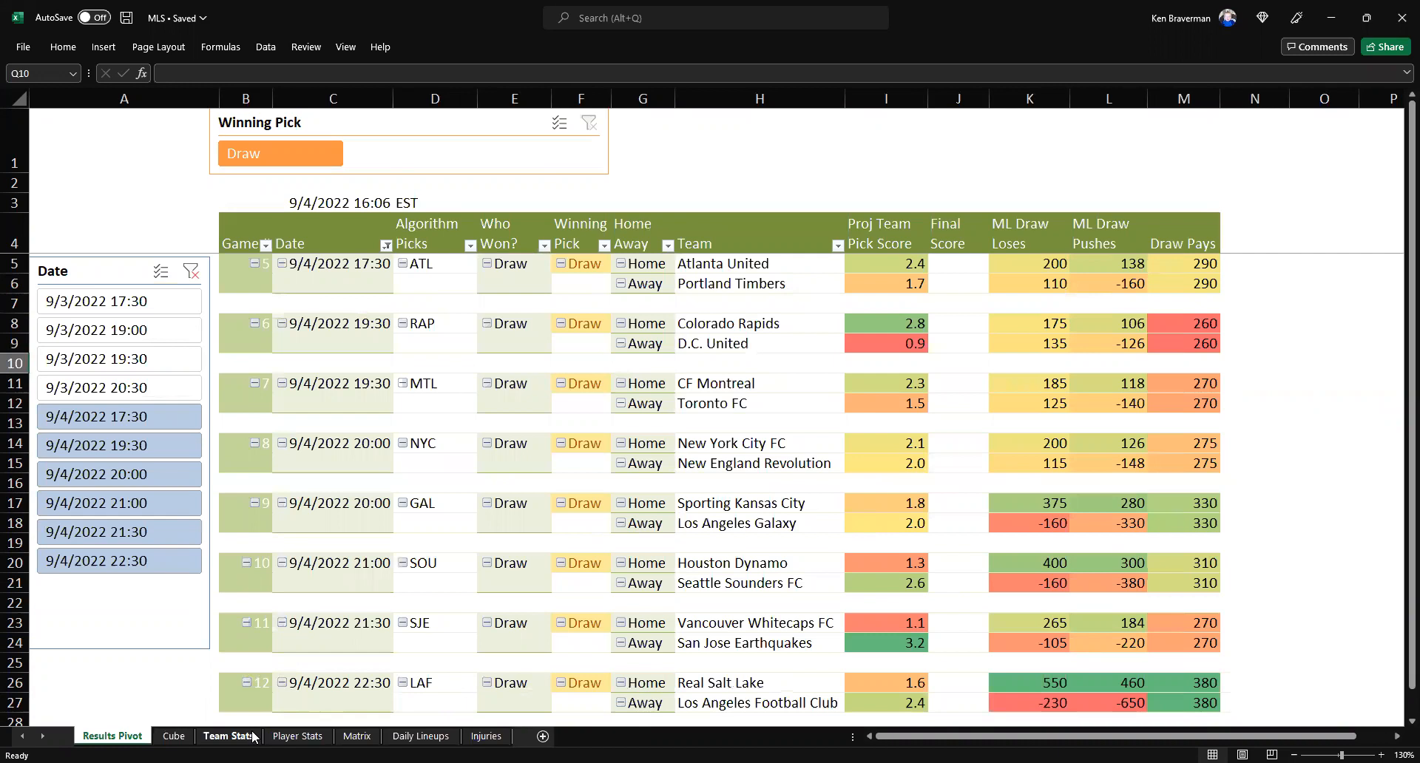
Examine the team statistics and their percentage weights on the MLS workbook's Team Stats sheet, from games played through assists
click(285, 736)
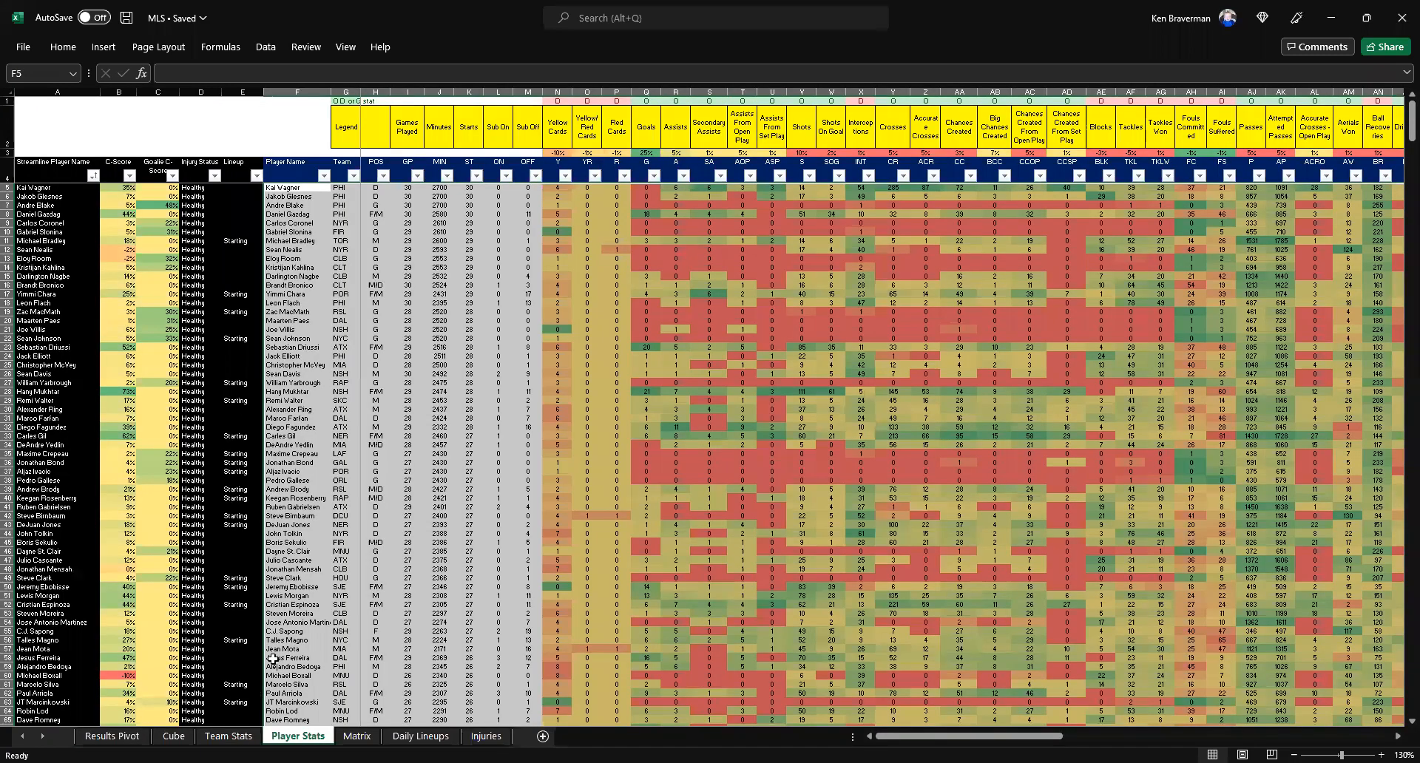
key(ctrl+Page_Up)
ctrl+scroll(314, 520, up, 1)
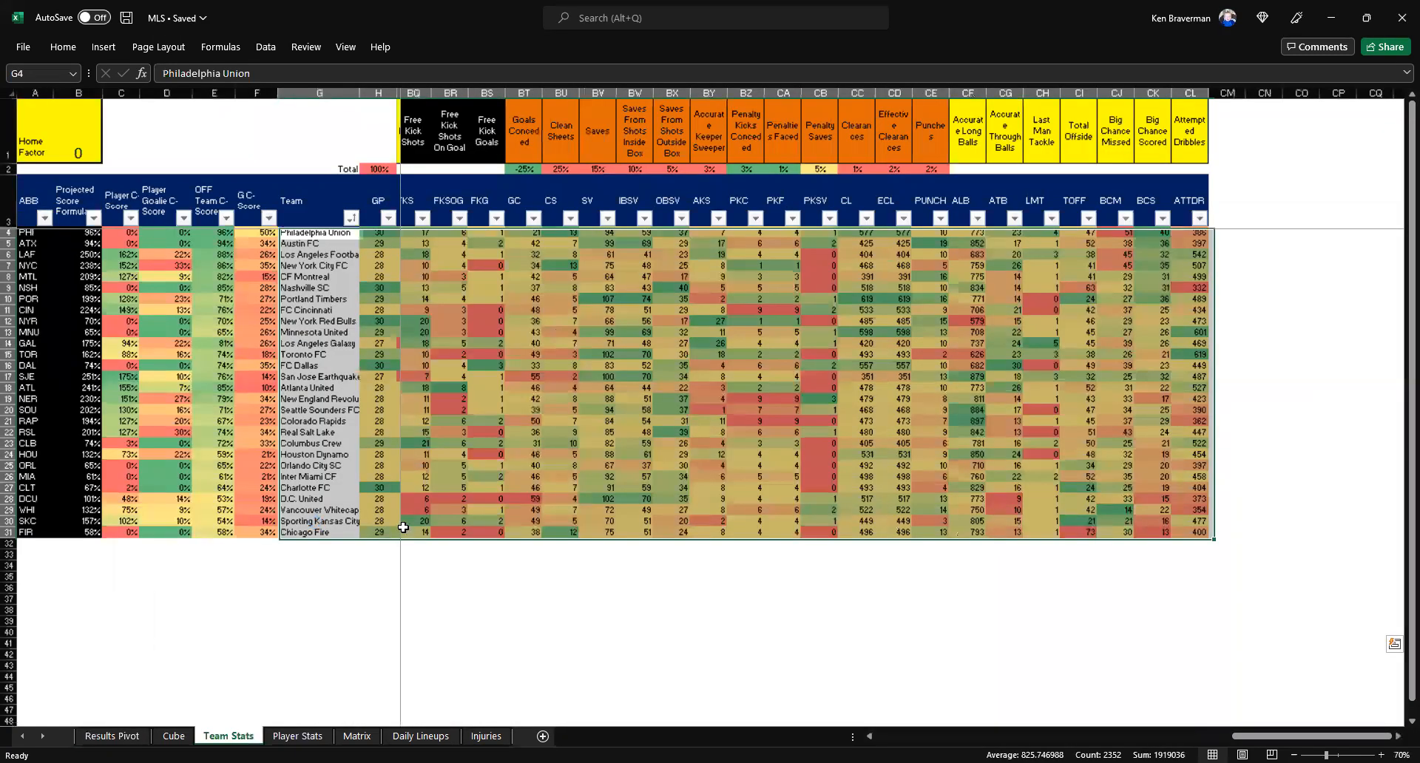
ctrl+scroll(606, 497, up, 2)
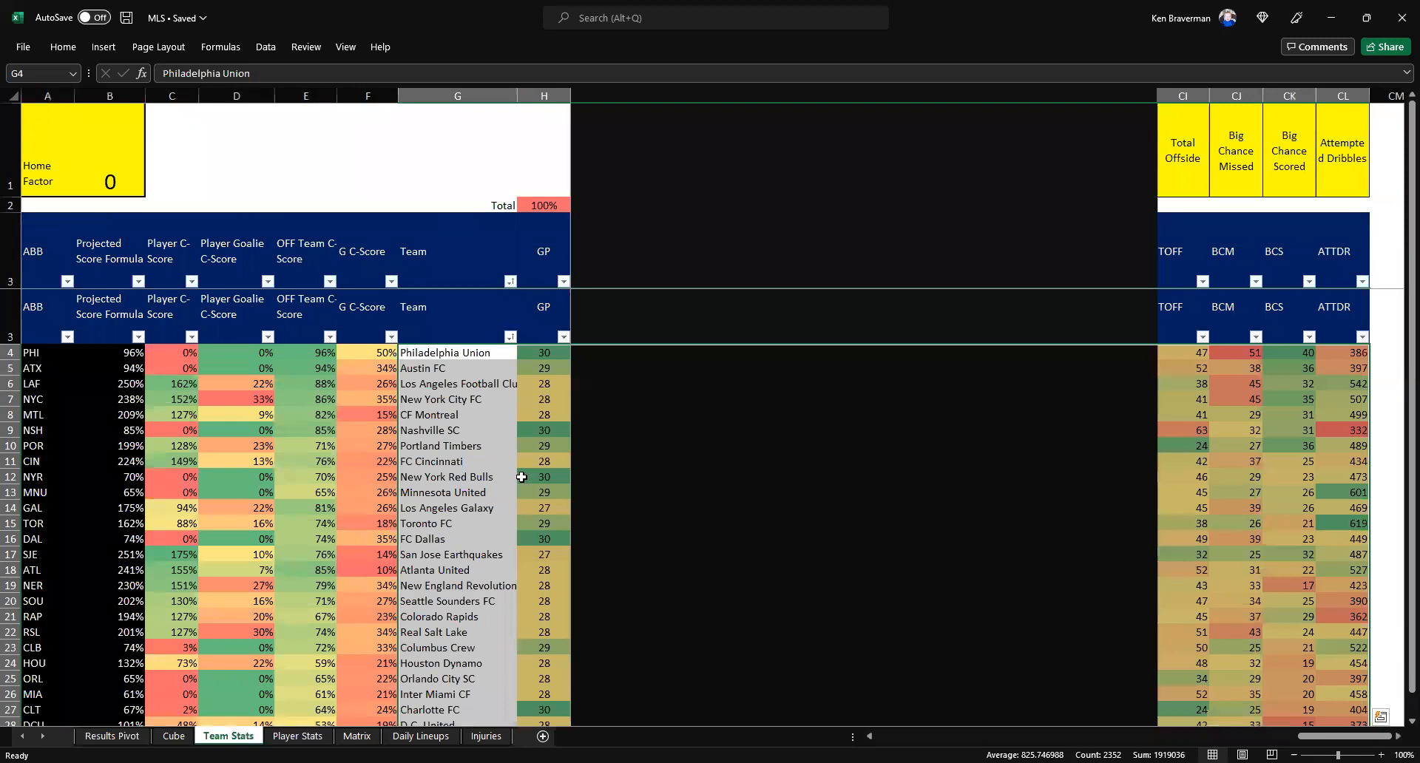
ctrl+scroll(521, 477, down, 1)
click(457, 332)
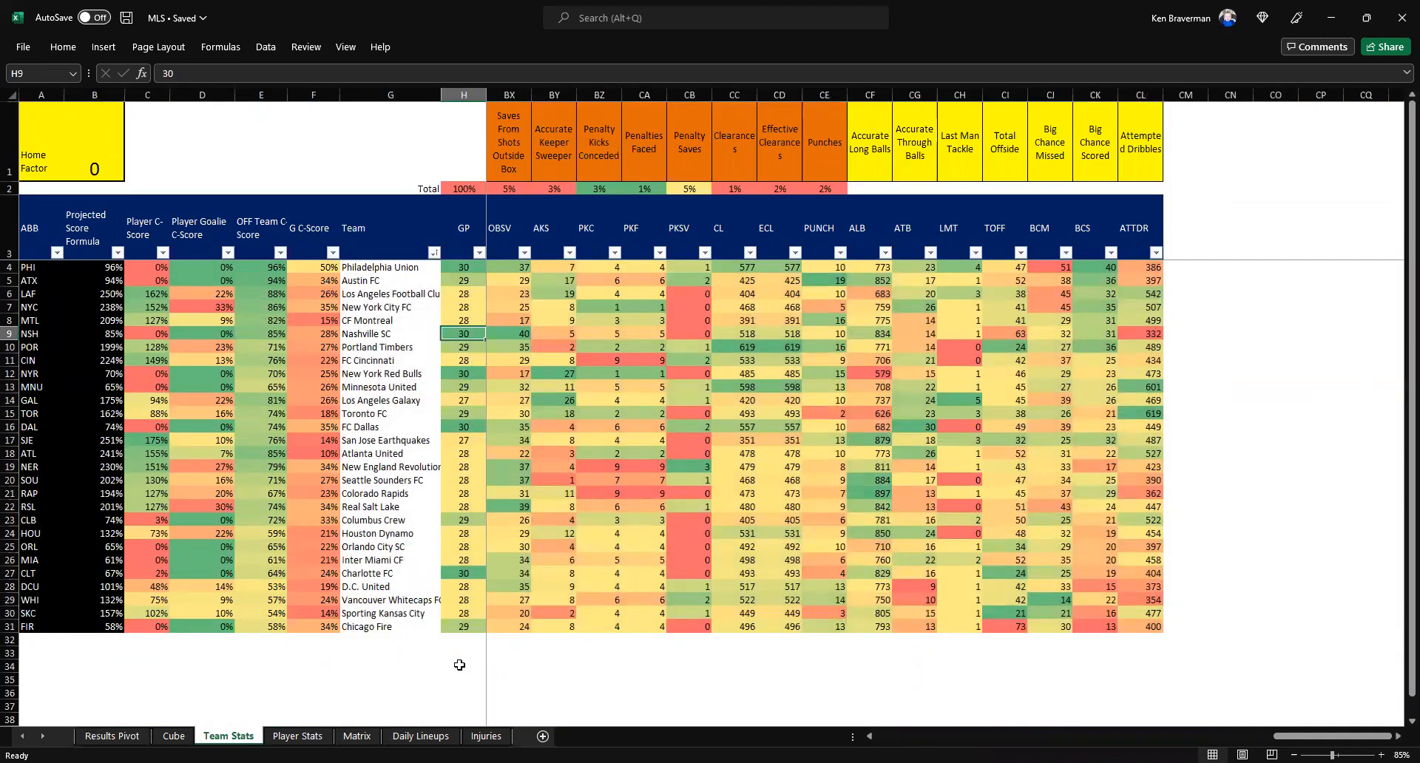
drag(466, 252, 681, 346)
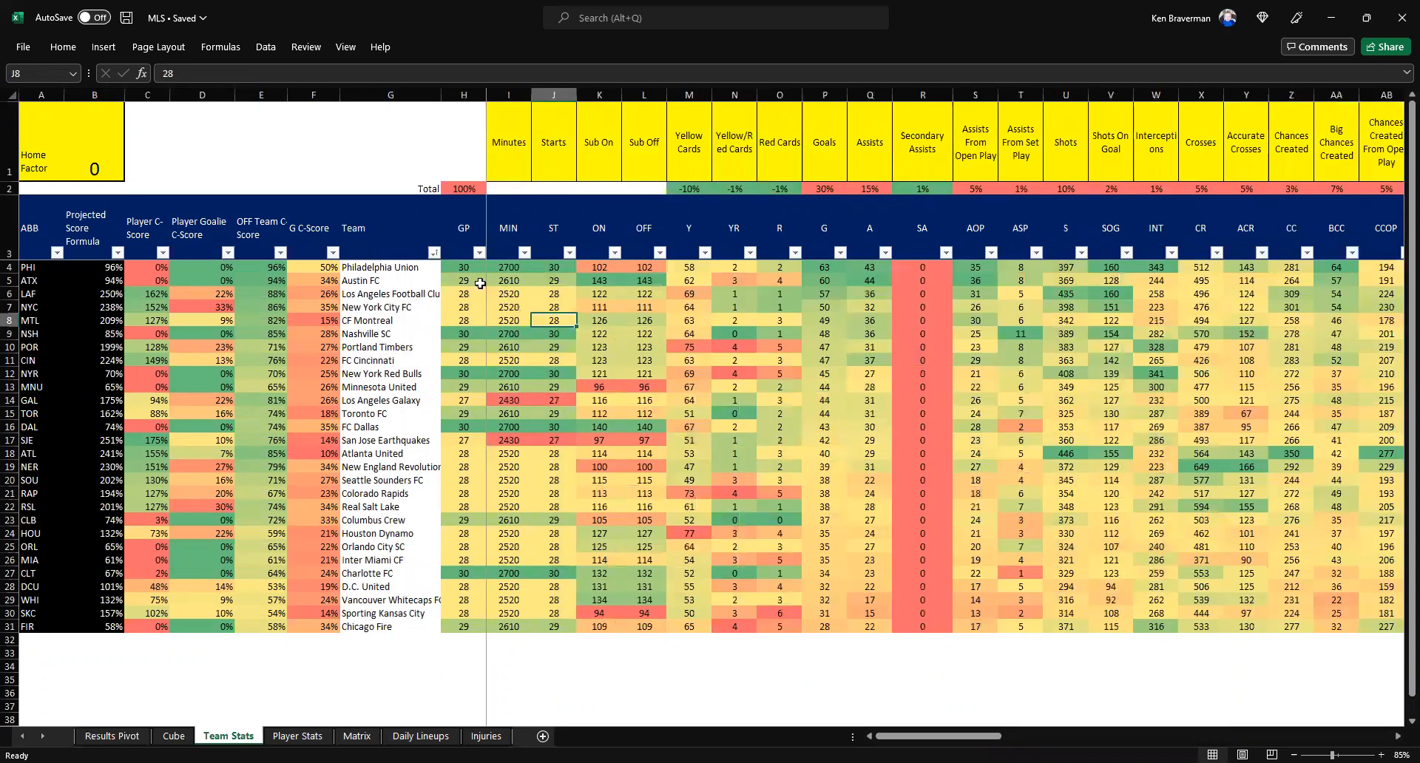
drag(464, 267, 848, 529)
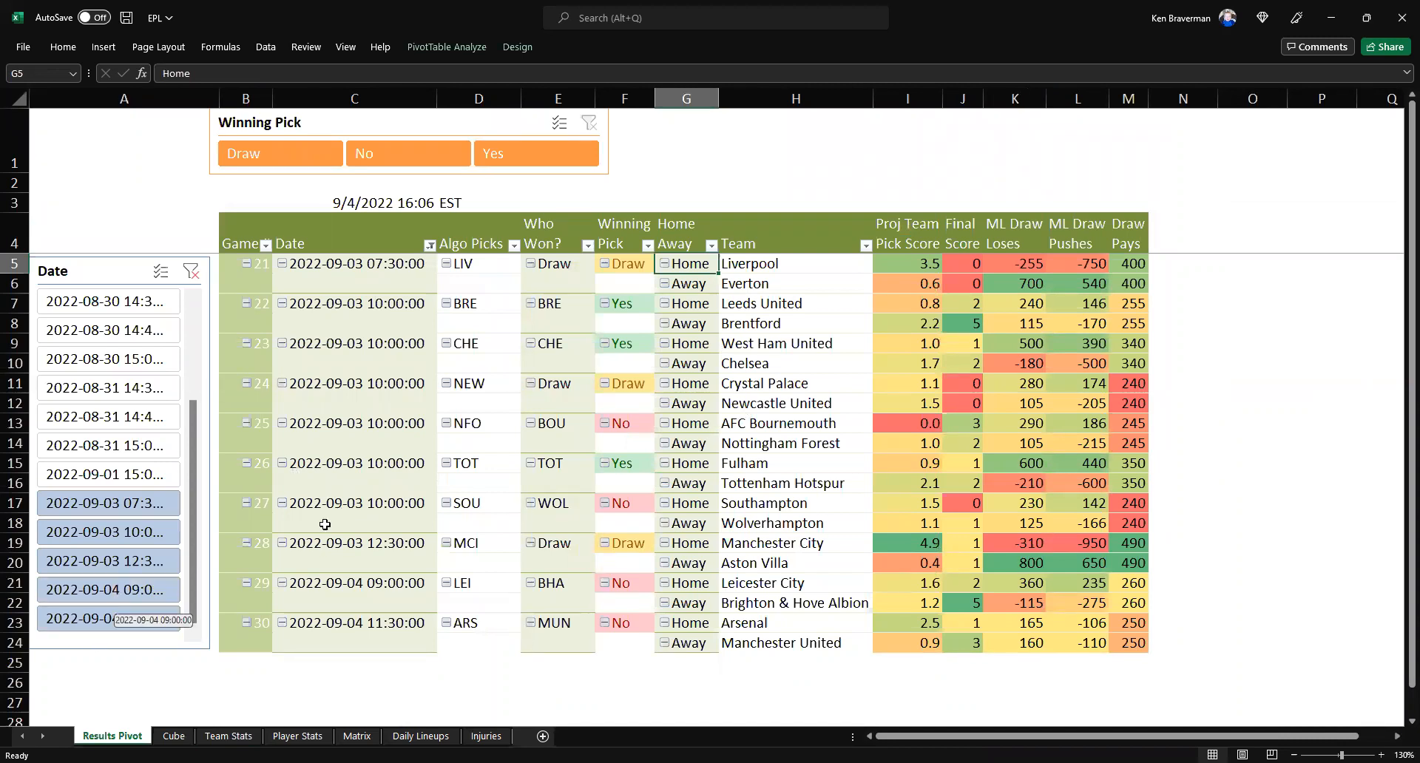
drag(153, 598, 151, 615)
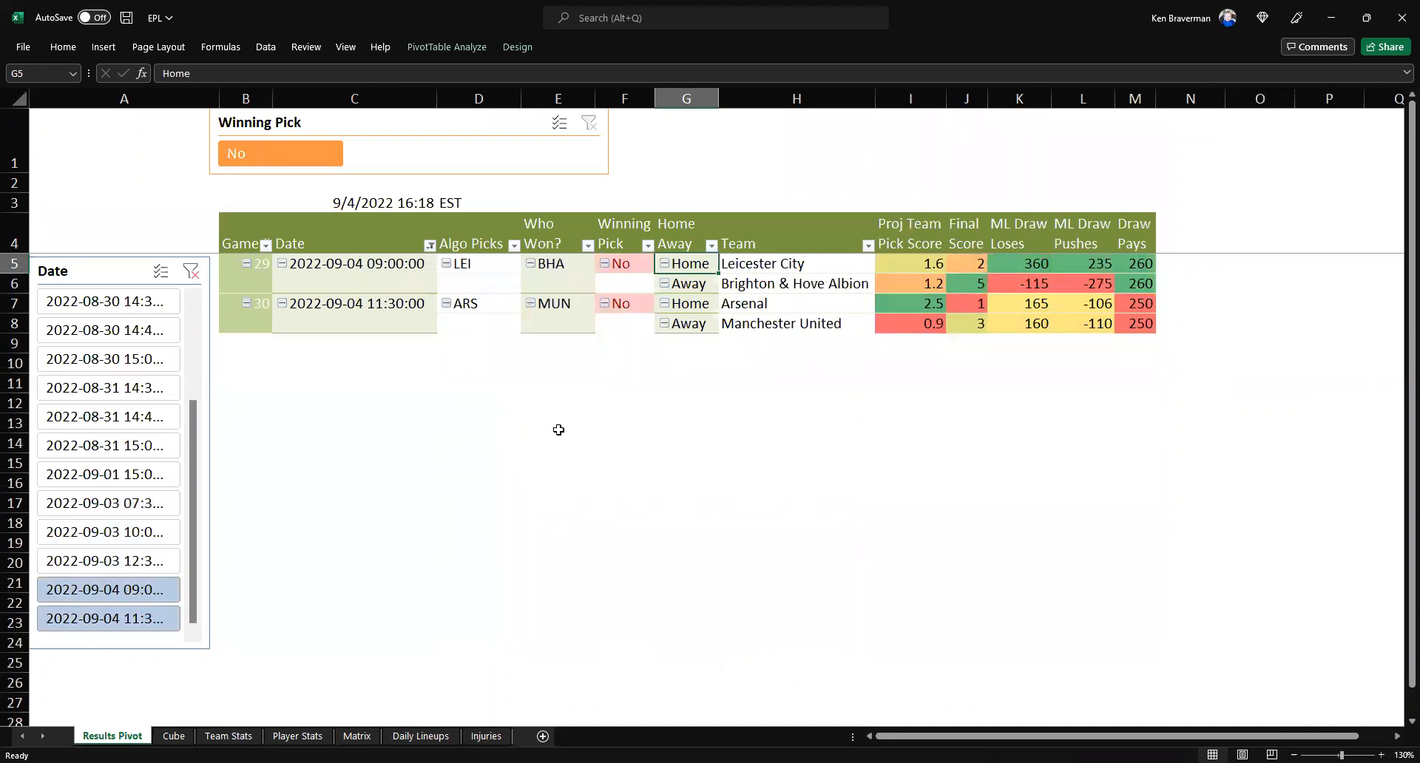
scroll(621, 354, up, 1)
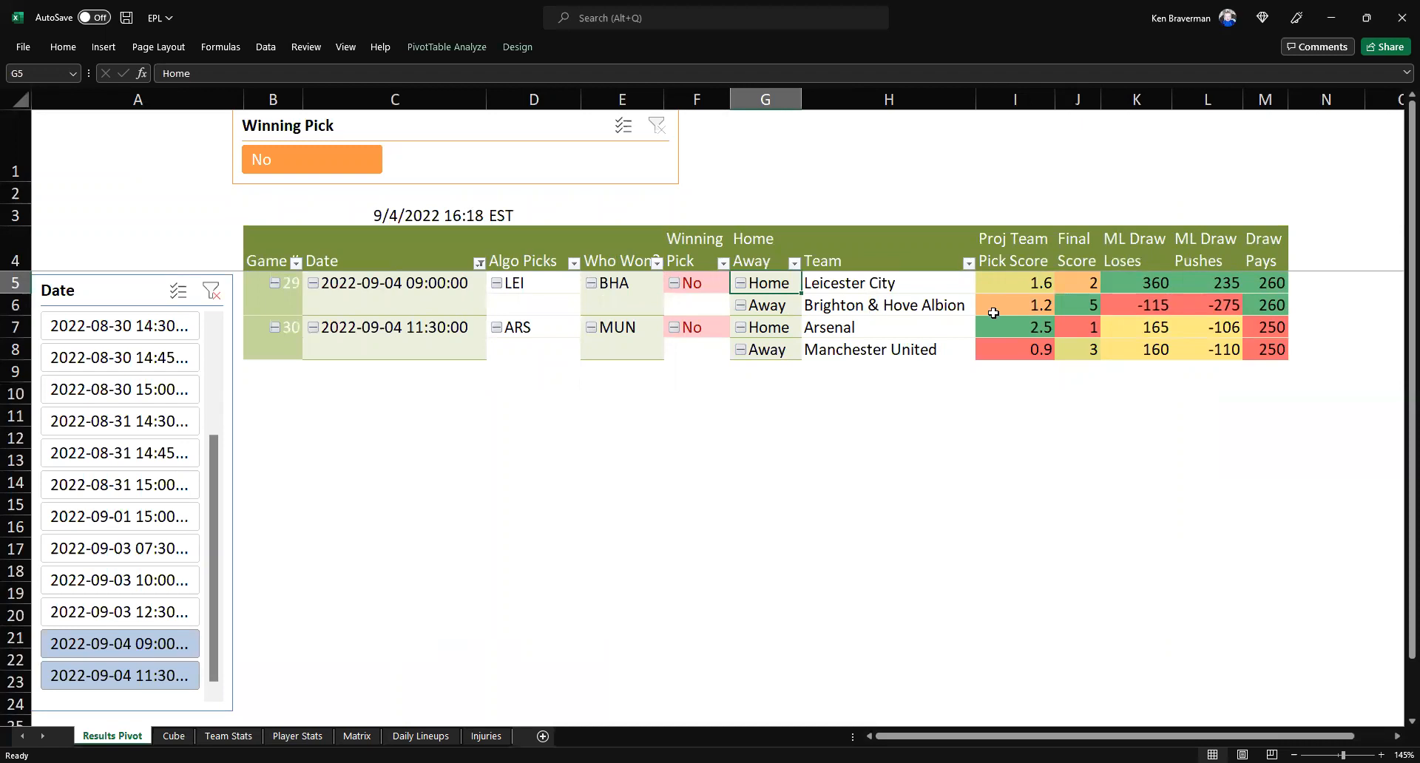
drag(1071, 306, 1071, 278)
click(1045, 286)
click(1064, 301)
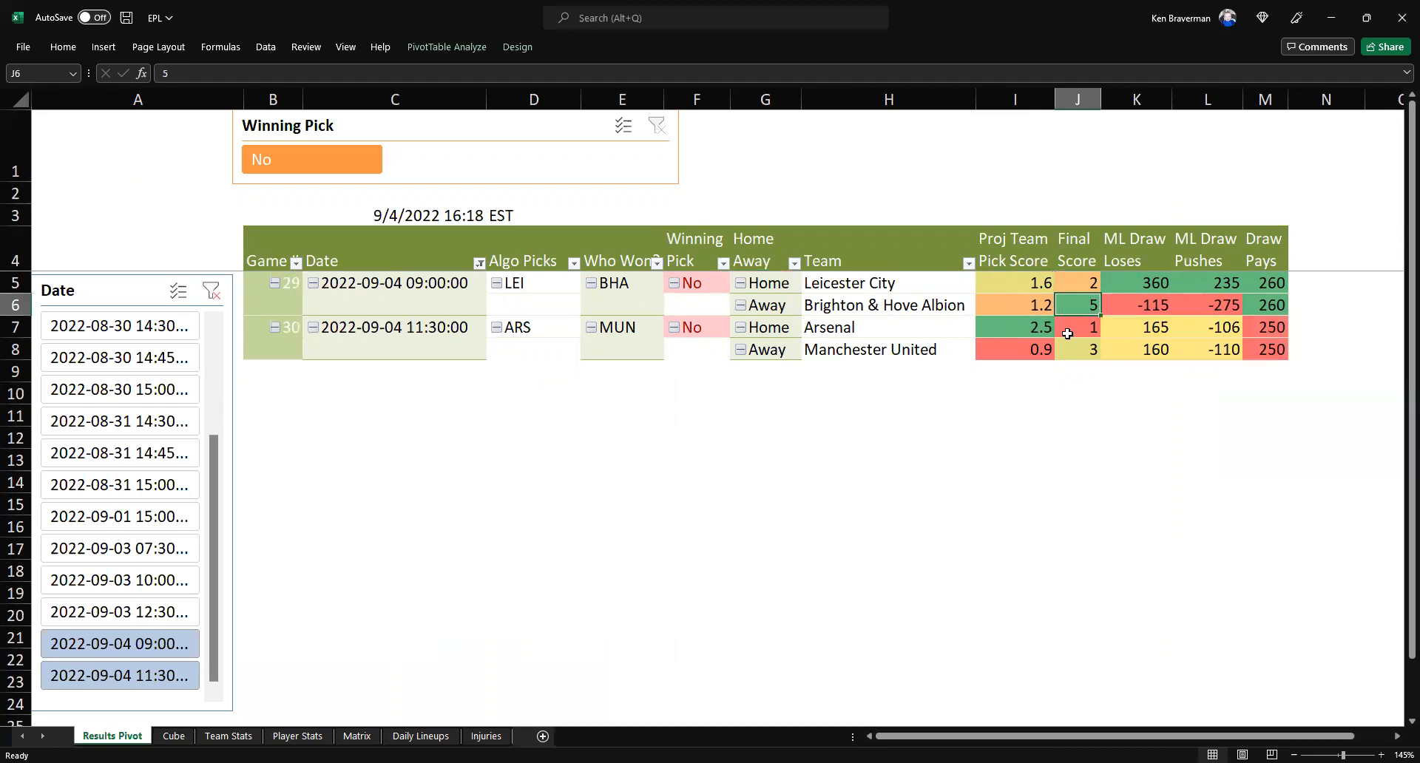
click(925, 353)
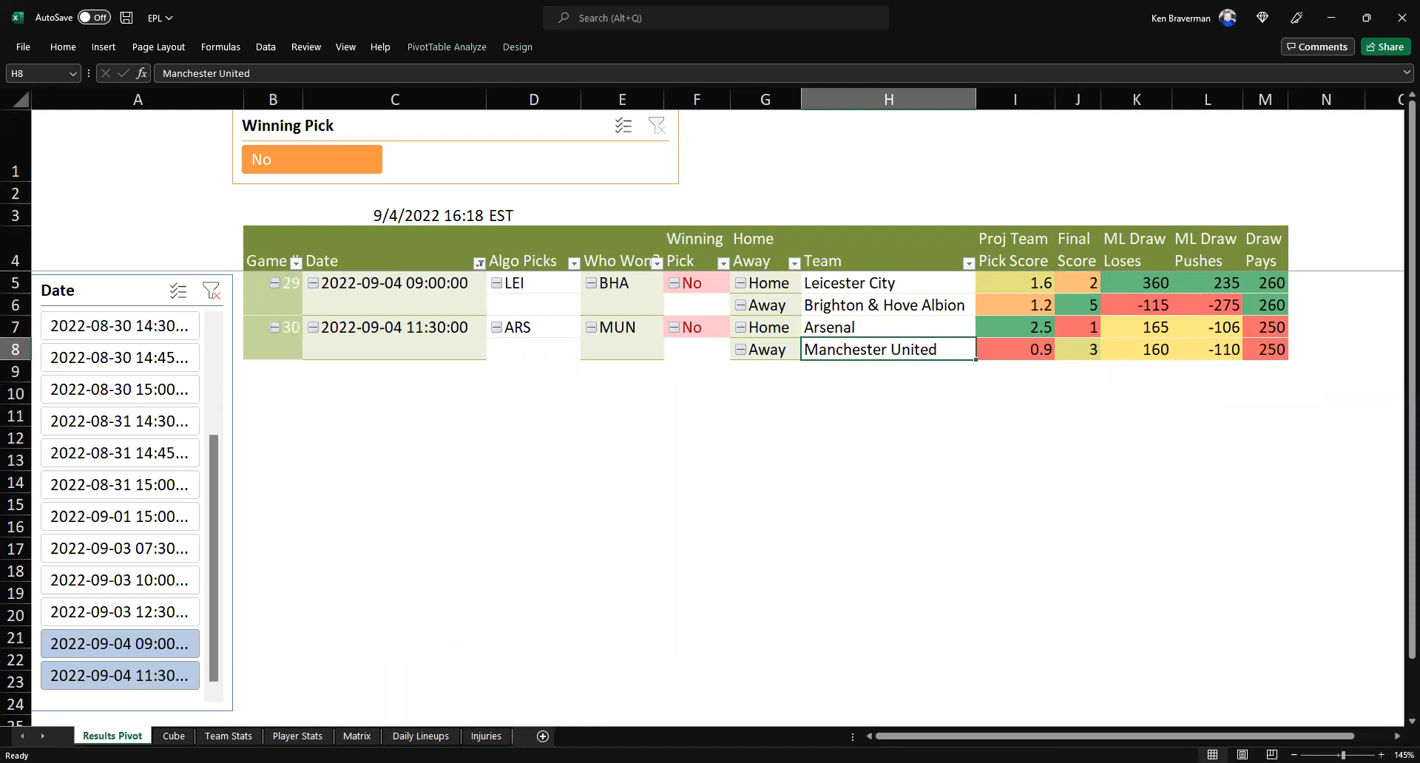
Review the card, goal and assist weights on the EPL workbook's Team Stats sheet, and save and close that workbook
click(229, 735)
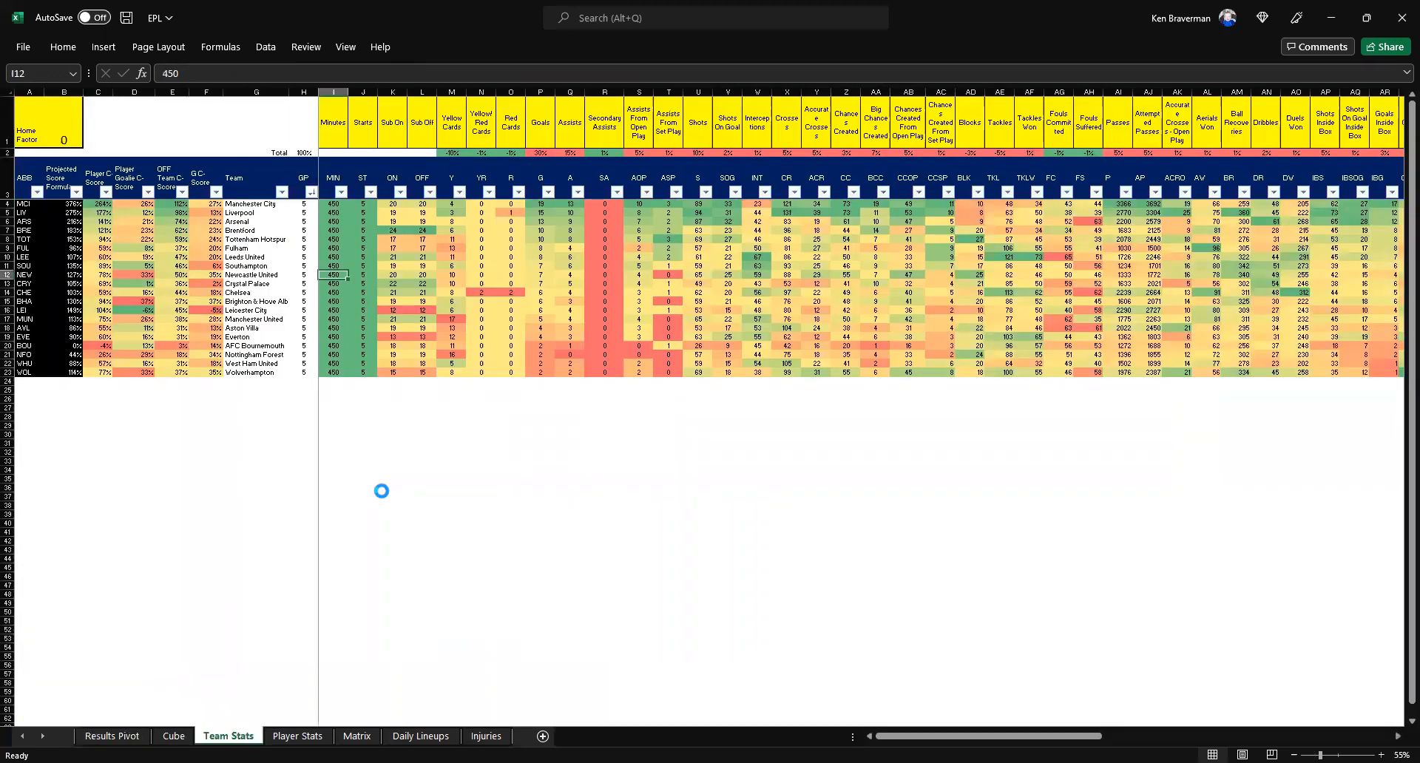
scroll(382, 491, up, 2)
scroll(589, 331, up, 1)
click(590, 331)
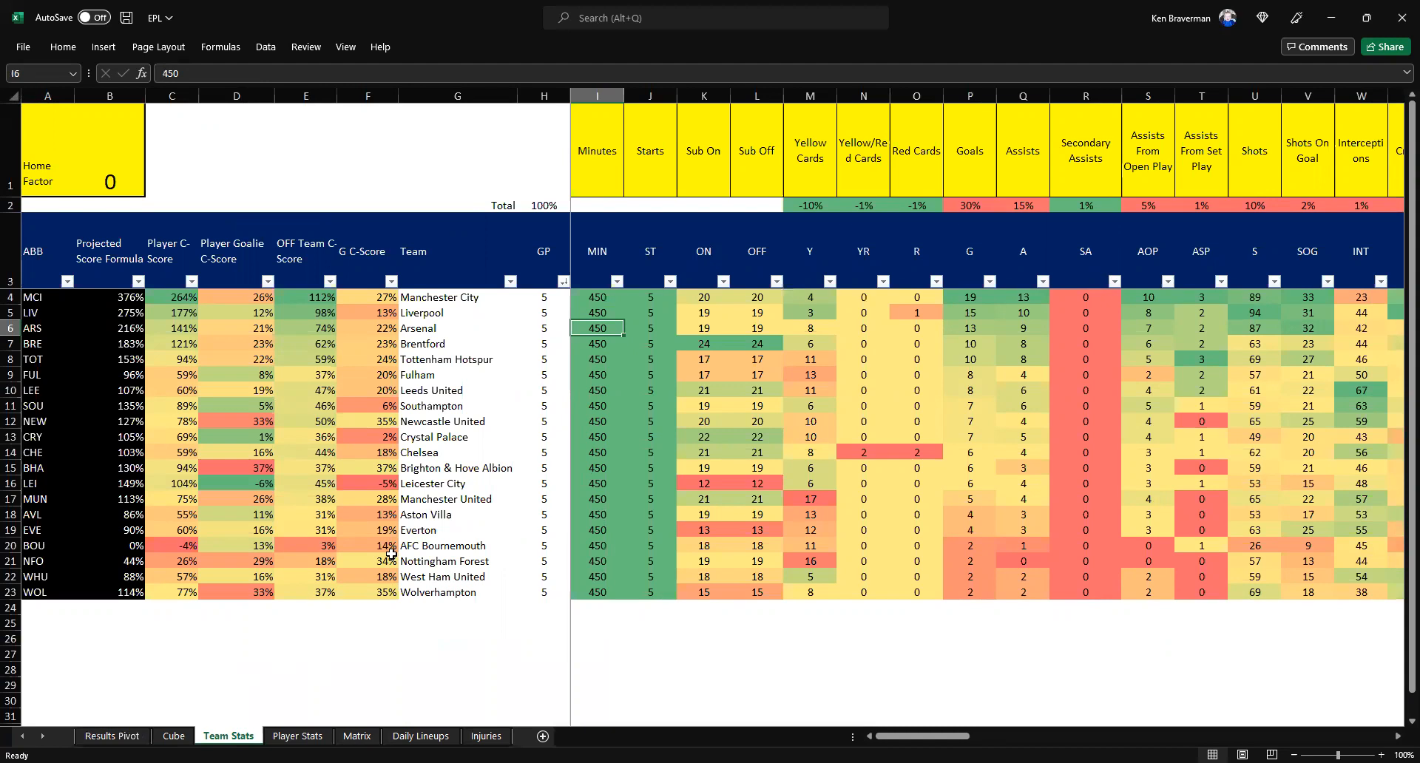
click(888, 206)
drag(893, 206, 1022, 206)
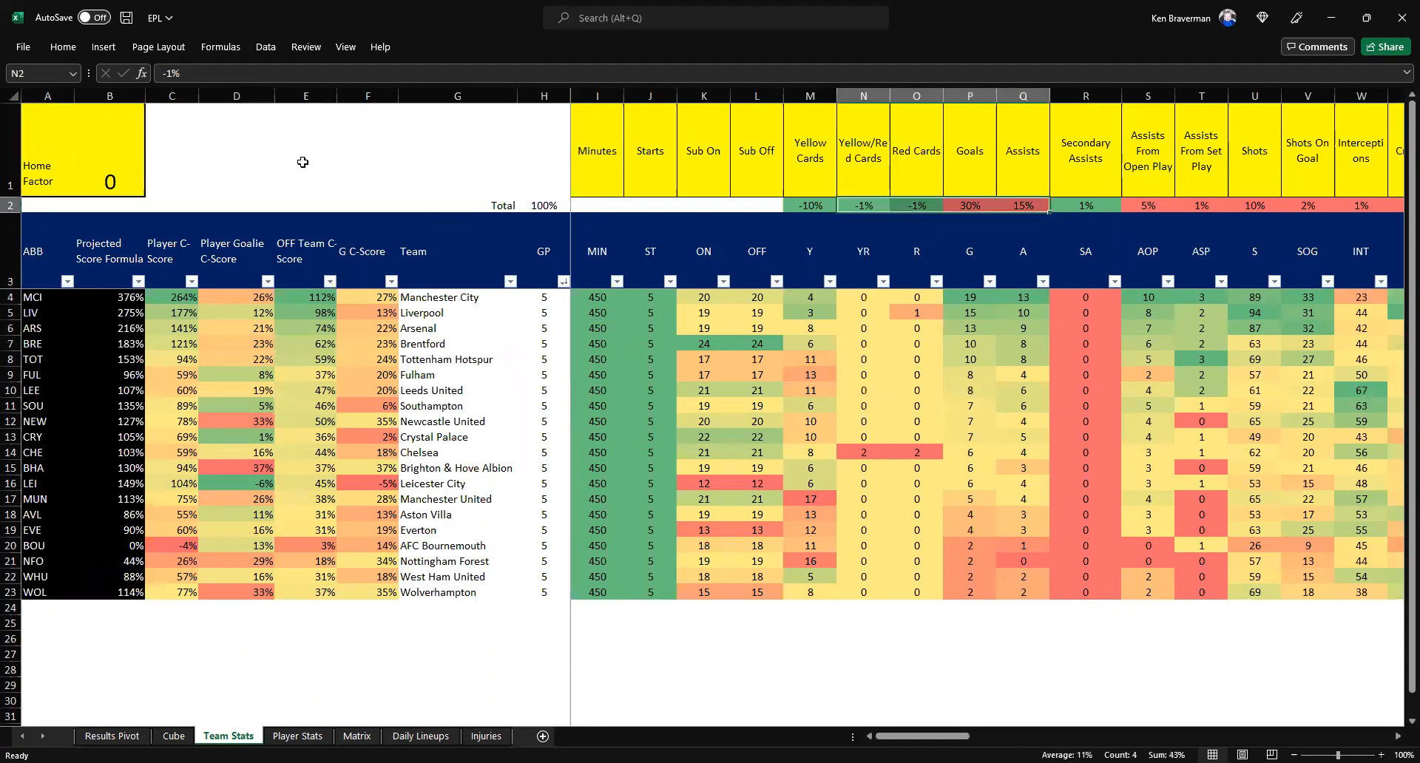
click(127, 18)
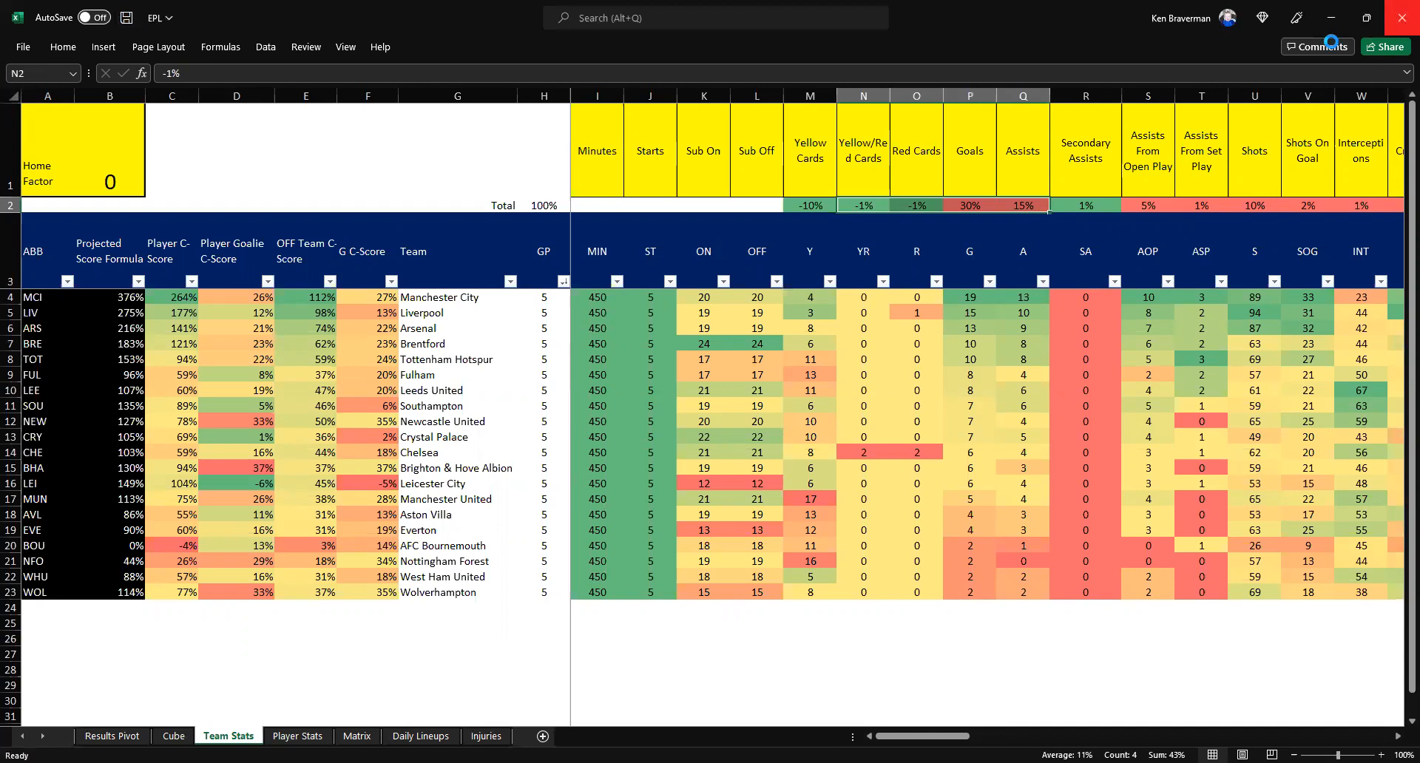
click(1400, 22)
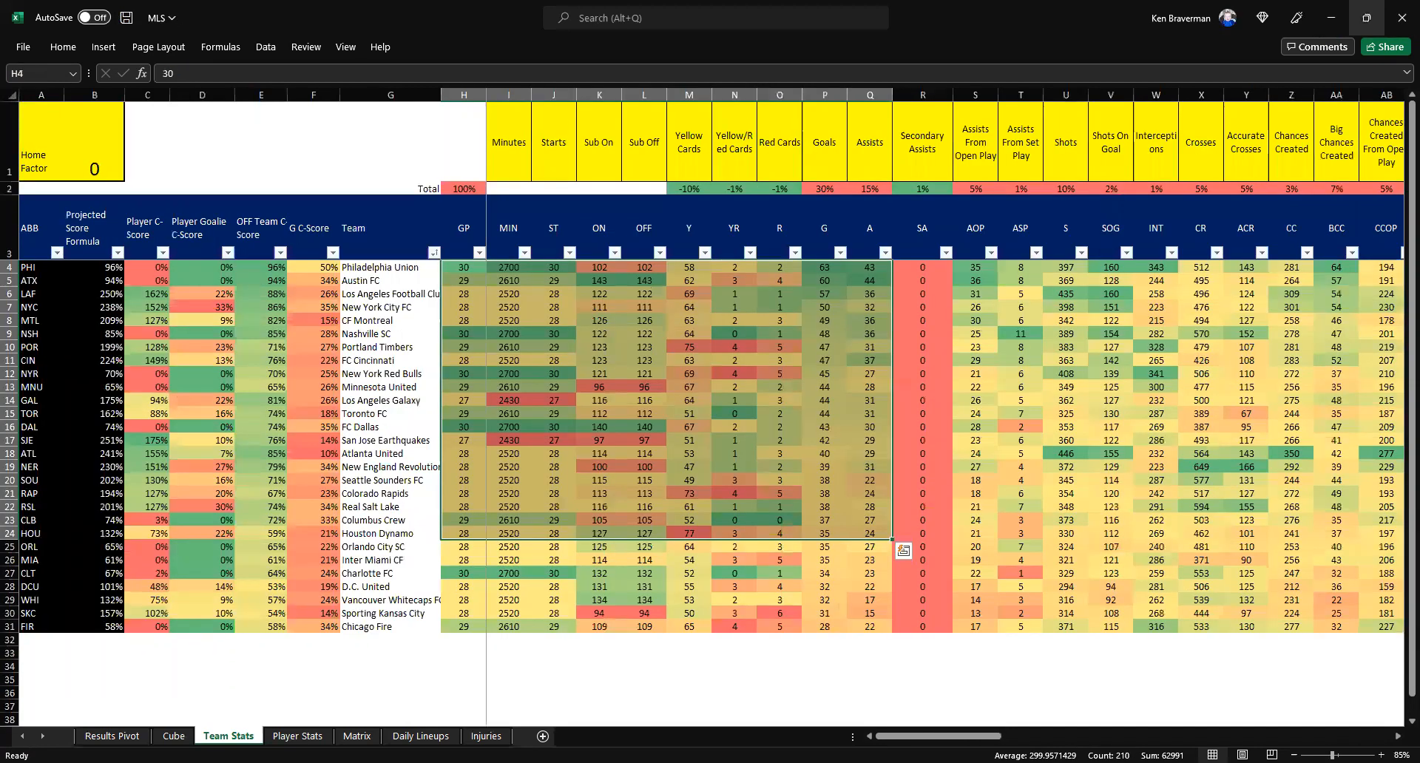
Filter the MLS Results Pivot to the 9/3/2022 games from 17:30 to 20:30 and compare their projected scores, final scores and moneylines
click(113, 736)
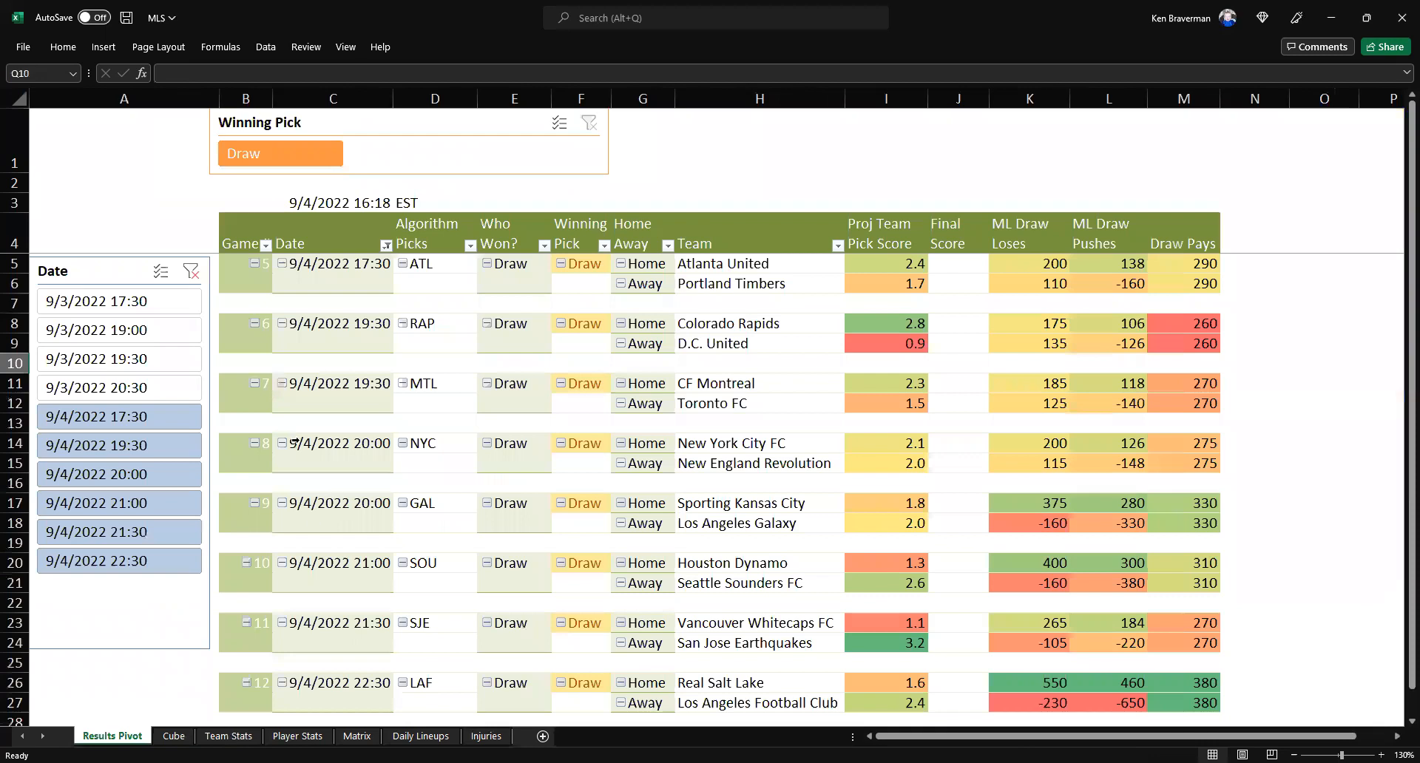
drag(144, 311, 145, 387)
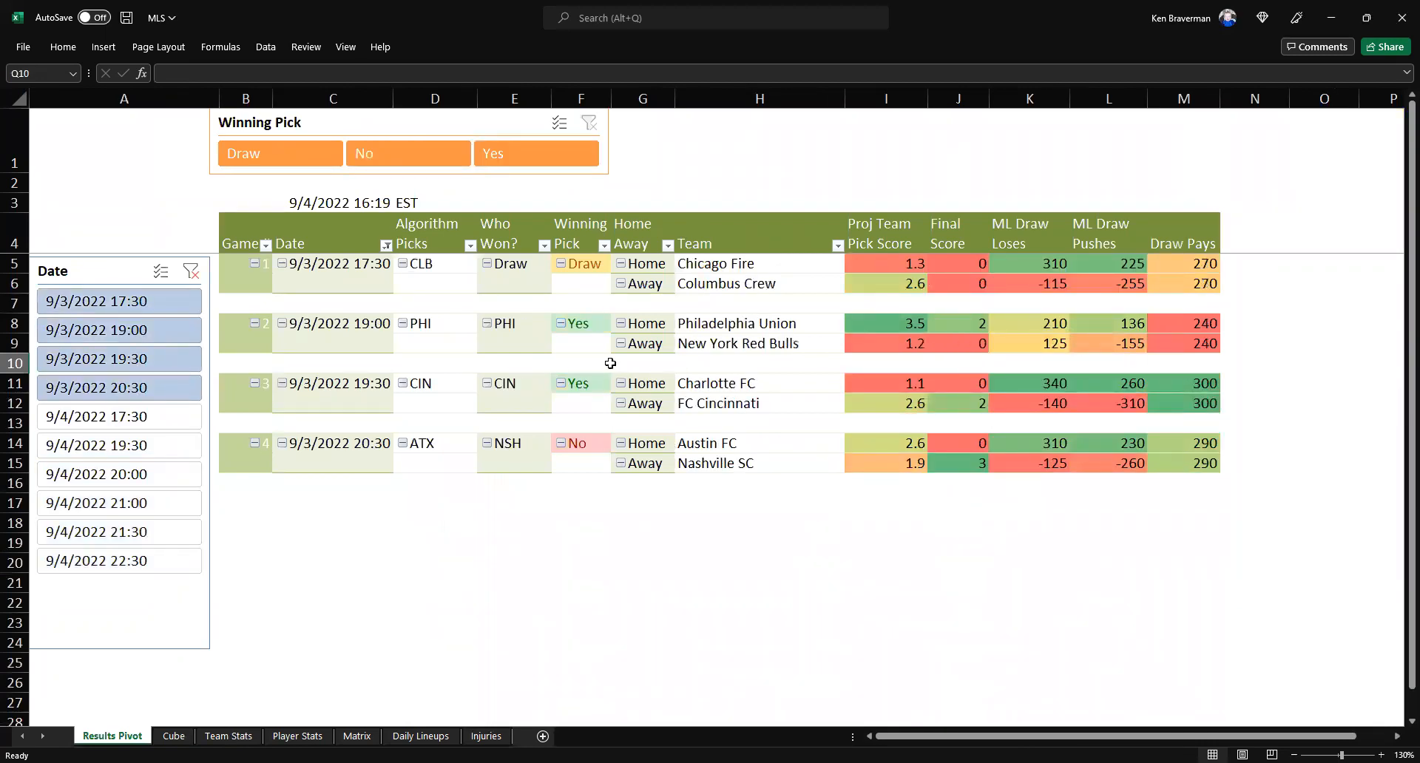
click(906, 288)
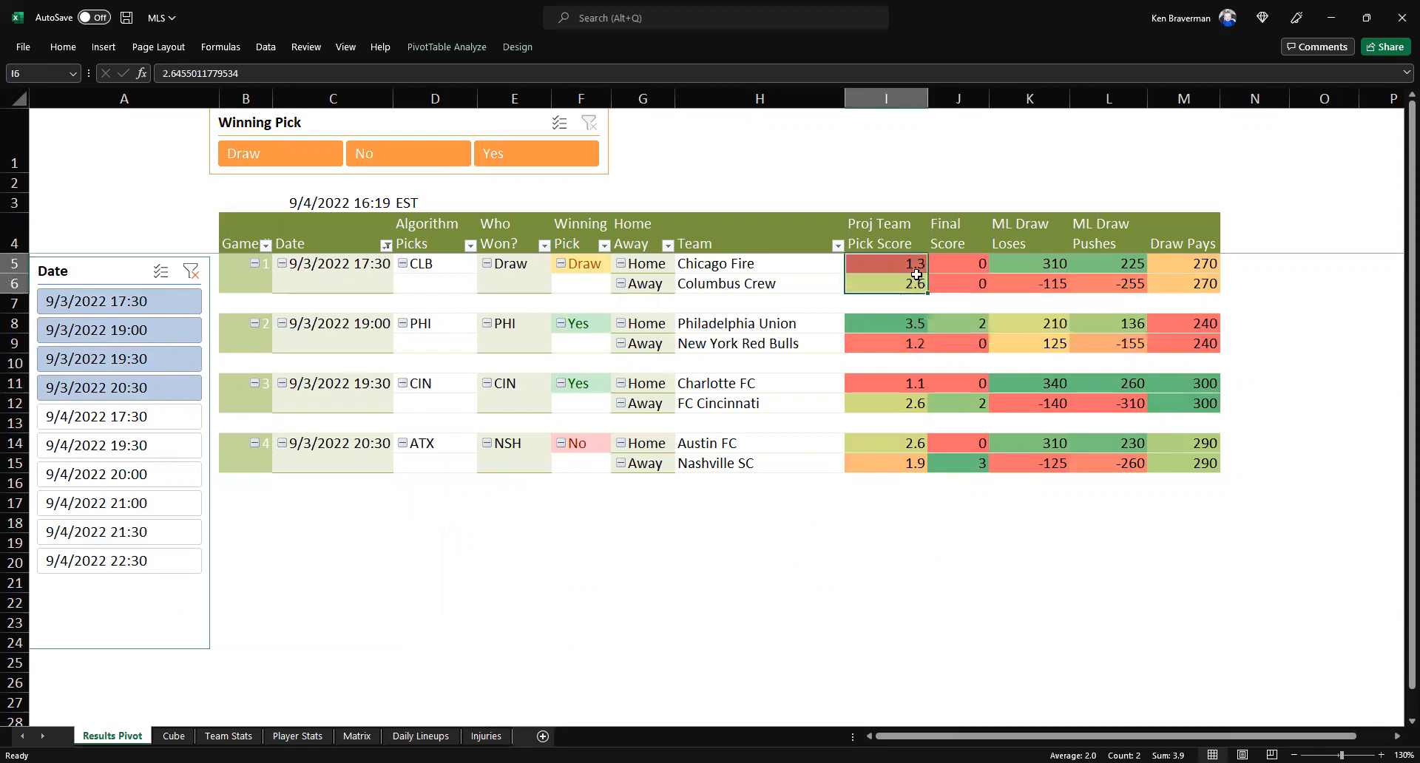
drag(954, 266, 956, 287)
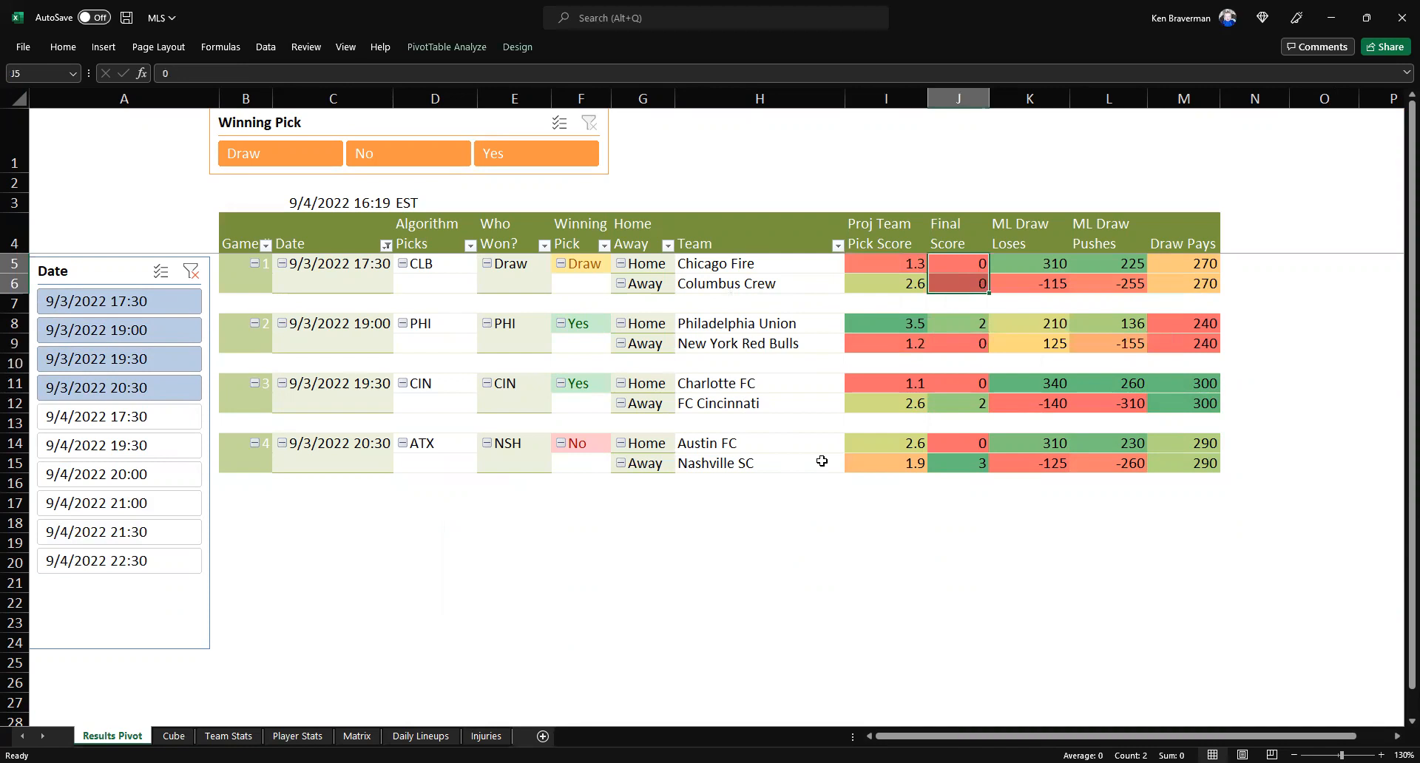
click(1059, 324)
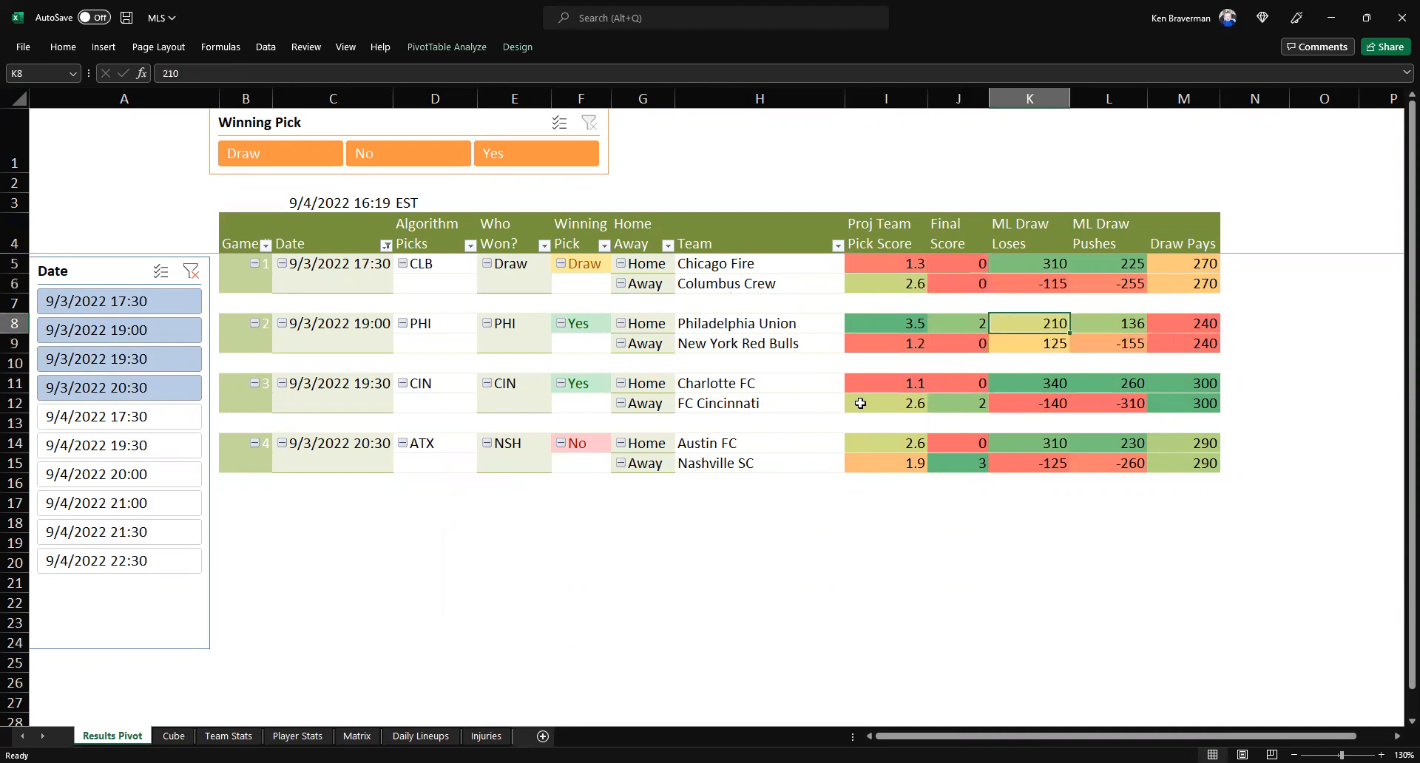
drag(947, 325, 942, 351)
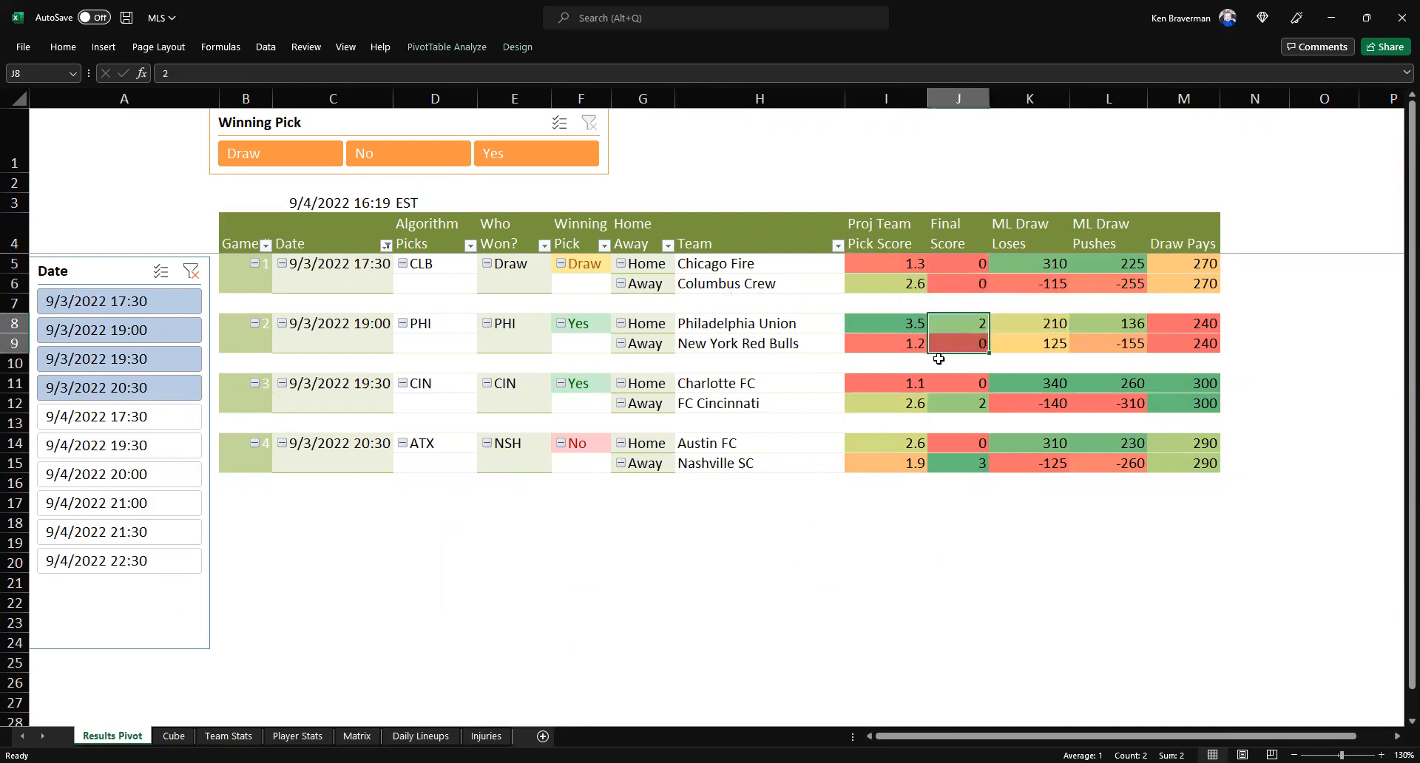
drag(969, 403, 972, 377)
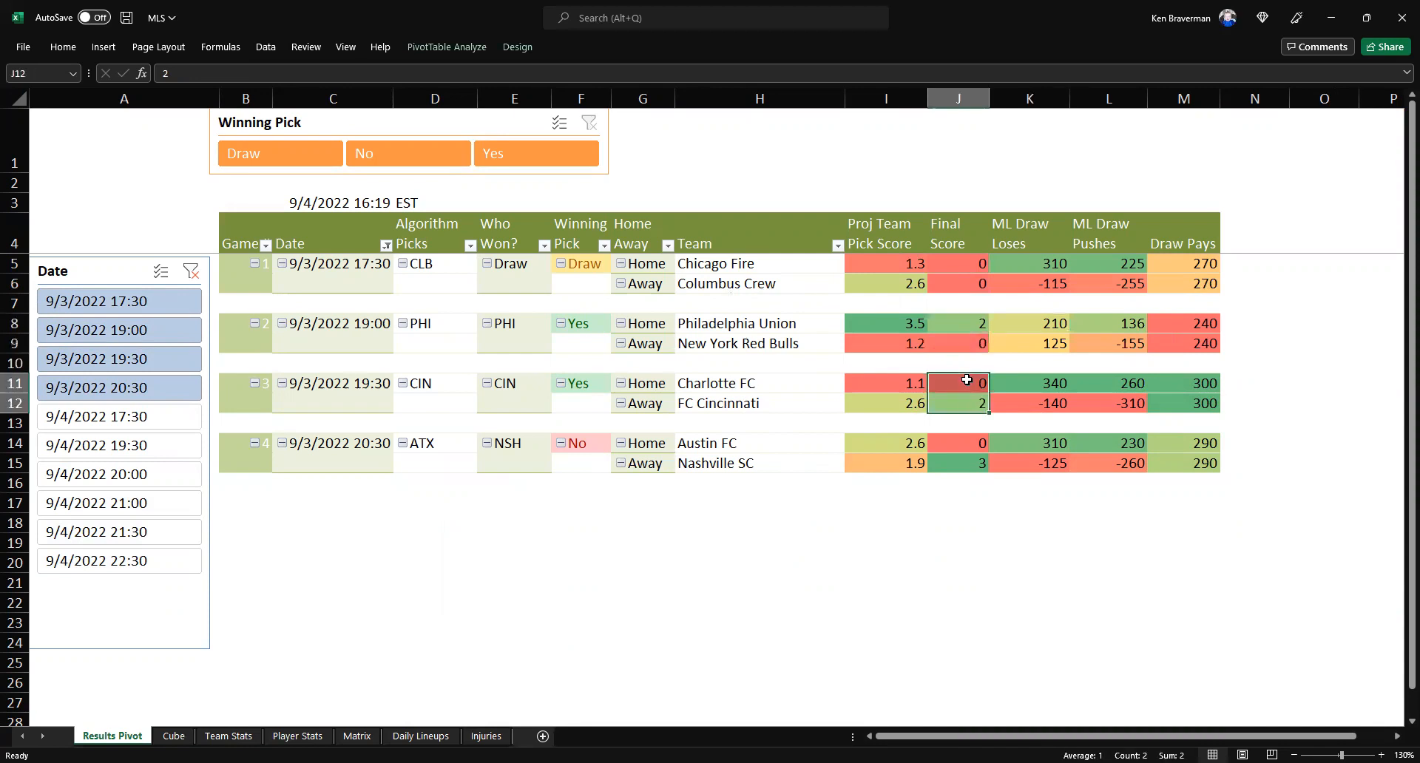
click(1015, 407)
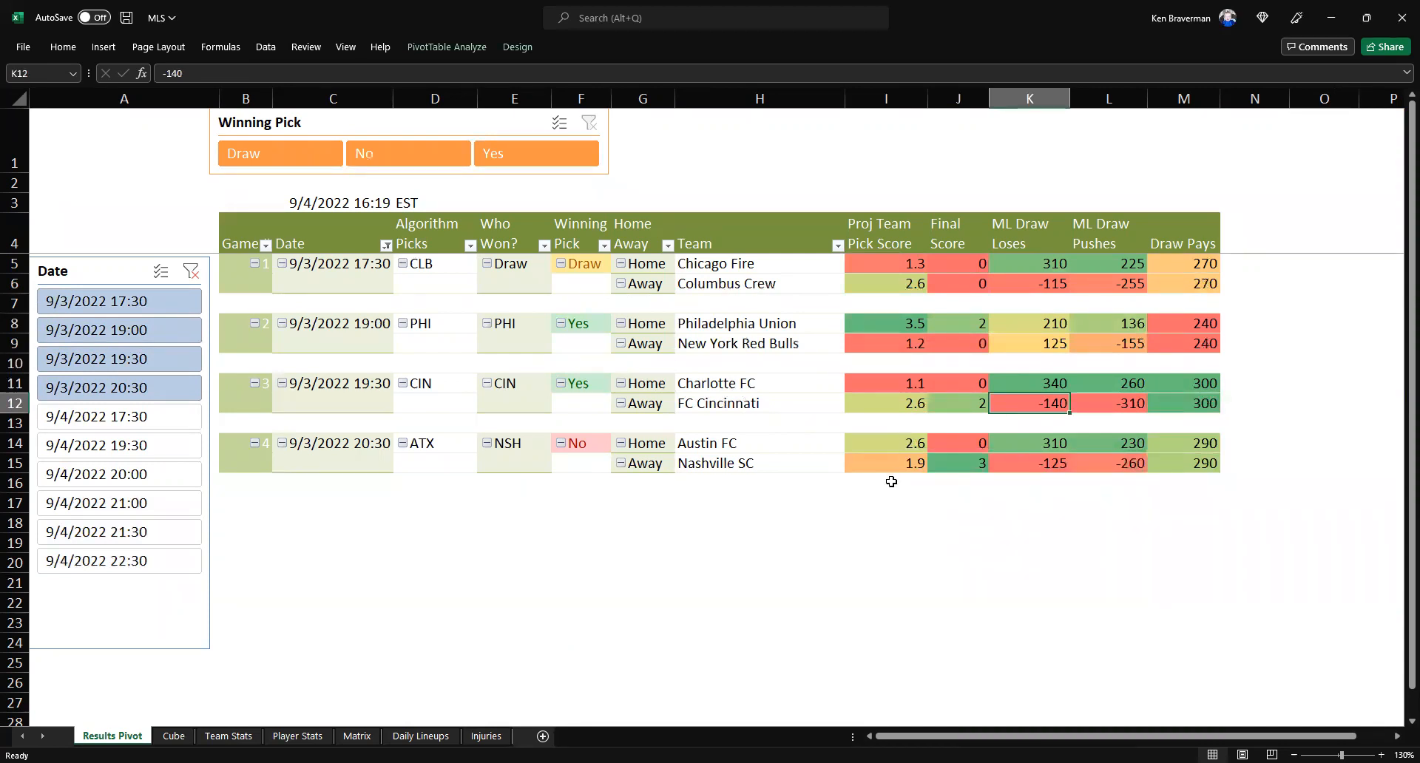
drag(963, 466, 963, 445)
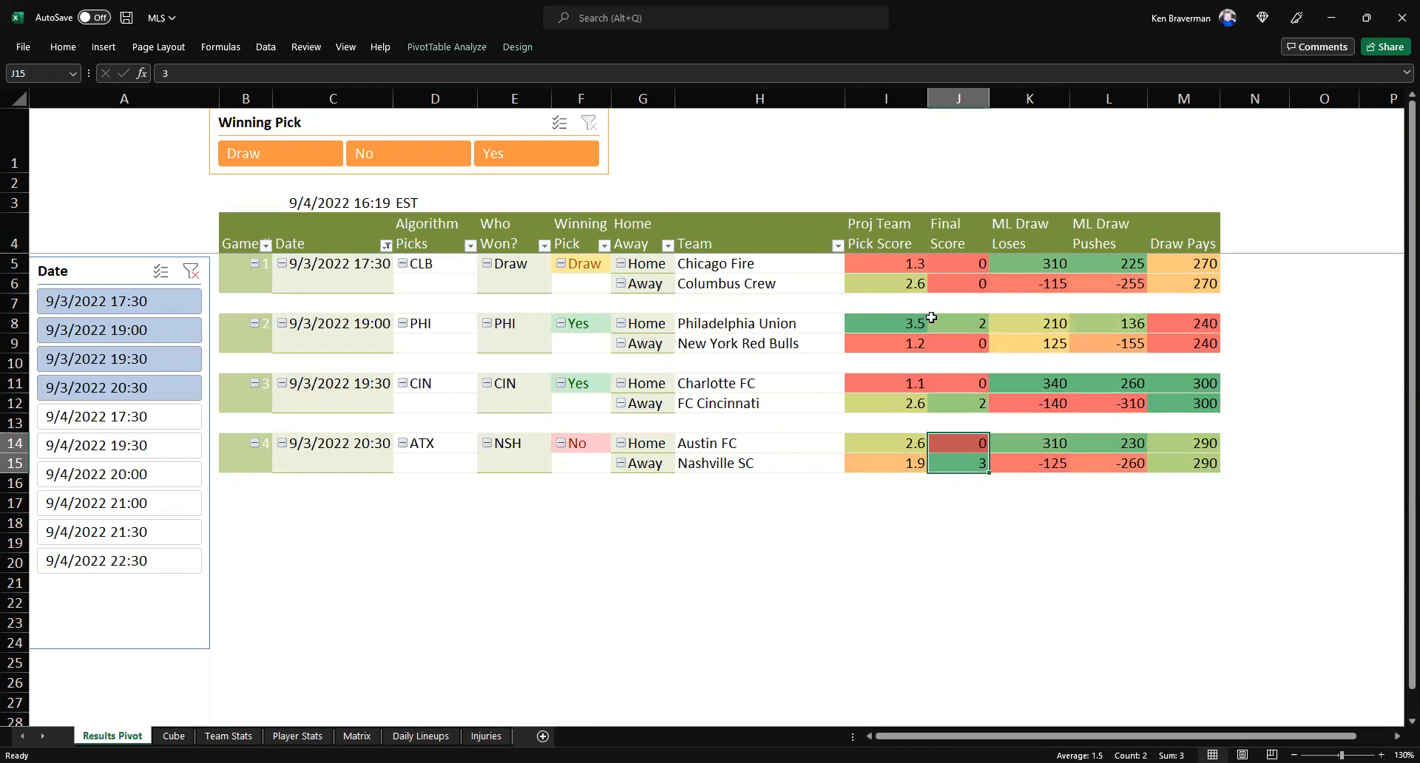
click(1019, 320)
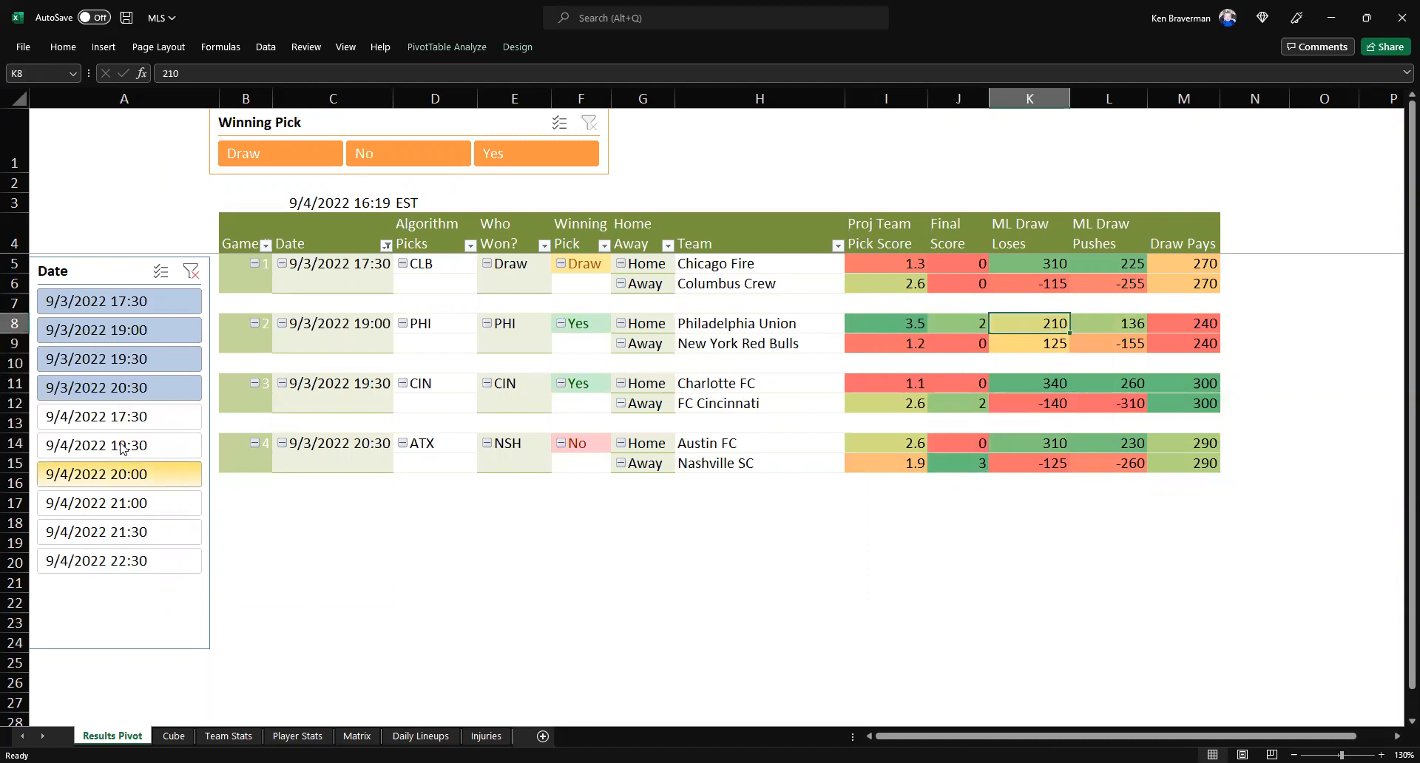
Filter the MLS pivot to the 9/4/2022 games from 17:30 to 22:30 and compare projected scores with moneylines for Atlanta and Colorado
drag(118, 417, 113, 564)
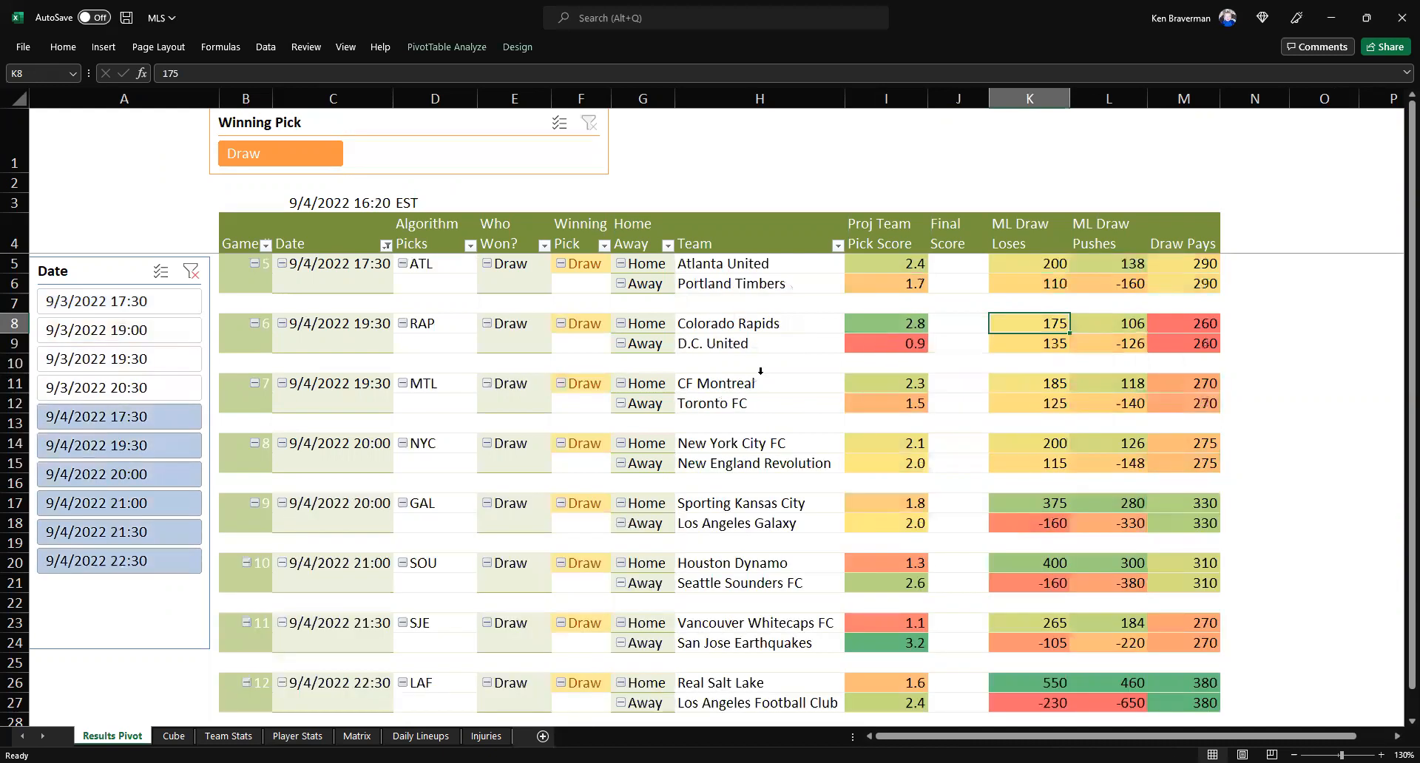
scroll(753, 388, down, 1)
scroll(747, 396, up, 1)
click(1003, 186)
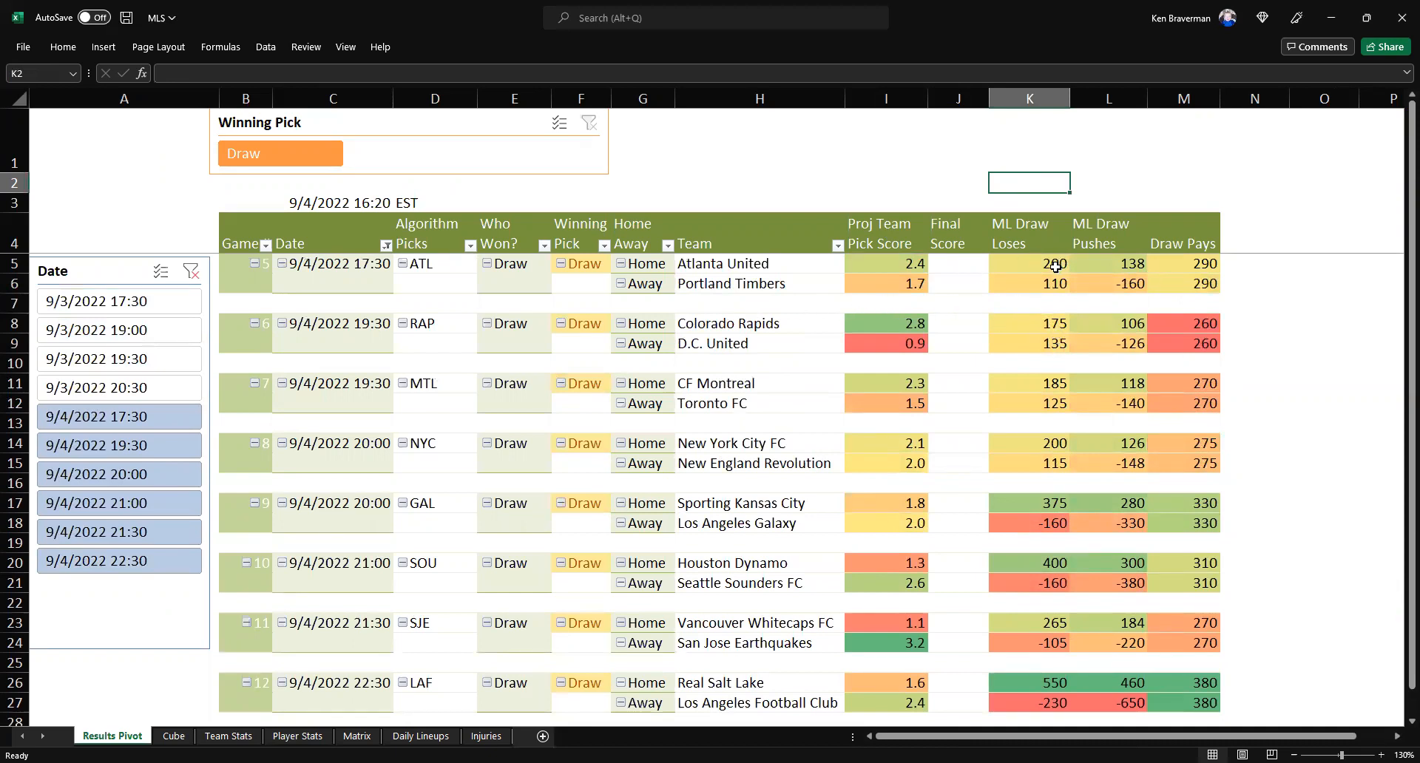
click(871, 266)
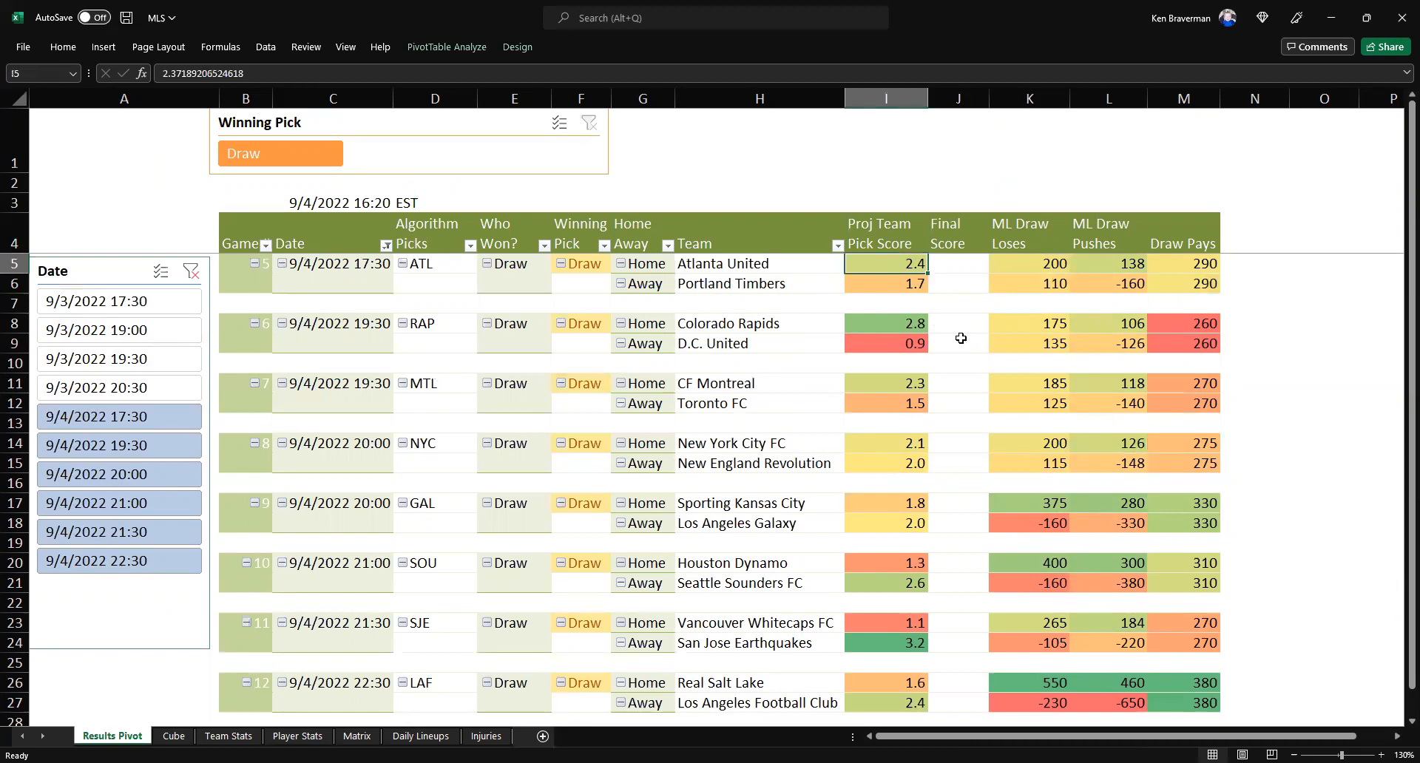
click(1010, 323)
drag(866, 323, 1024, 323)
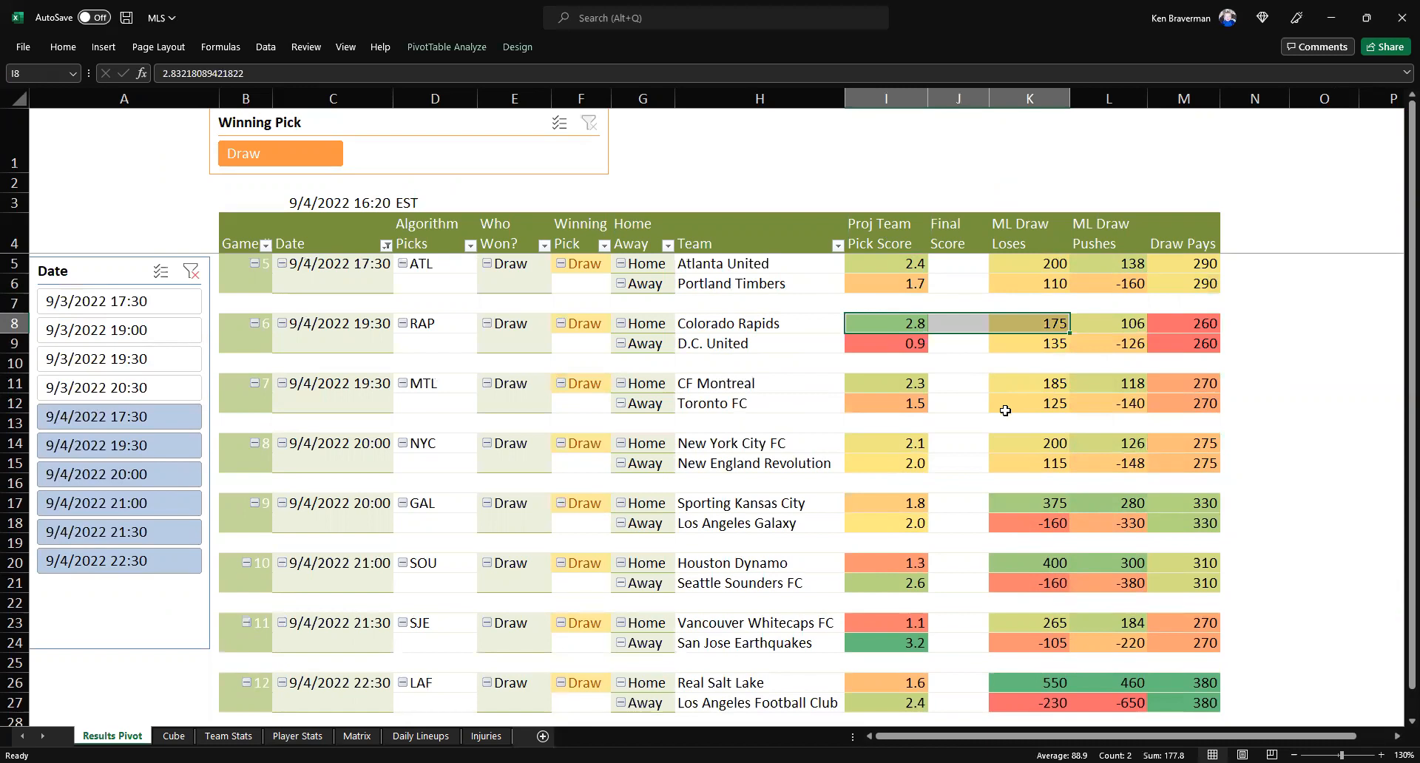
Compare projected scores with the draw-loses moneylines for the CF Montreal, New York City FC and Los Angeles Galaxy games
drag(914, 385, 1072, 386)
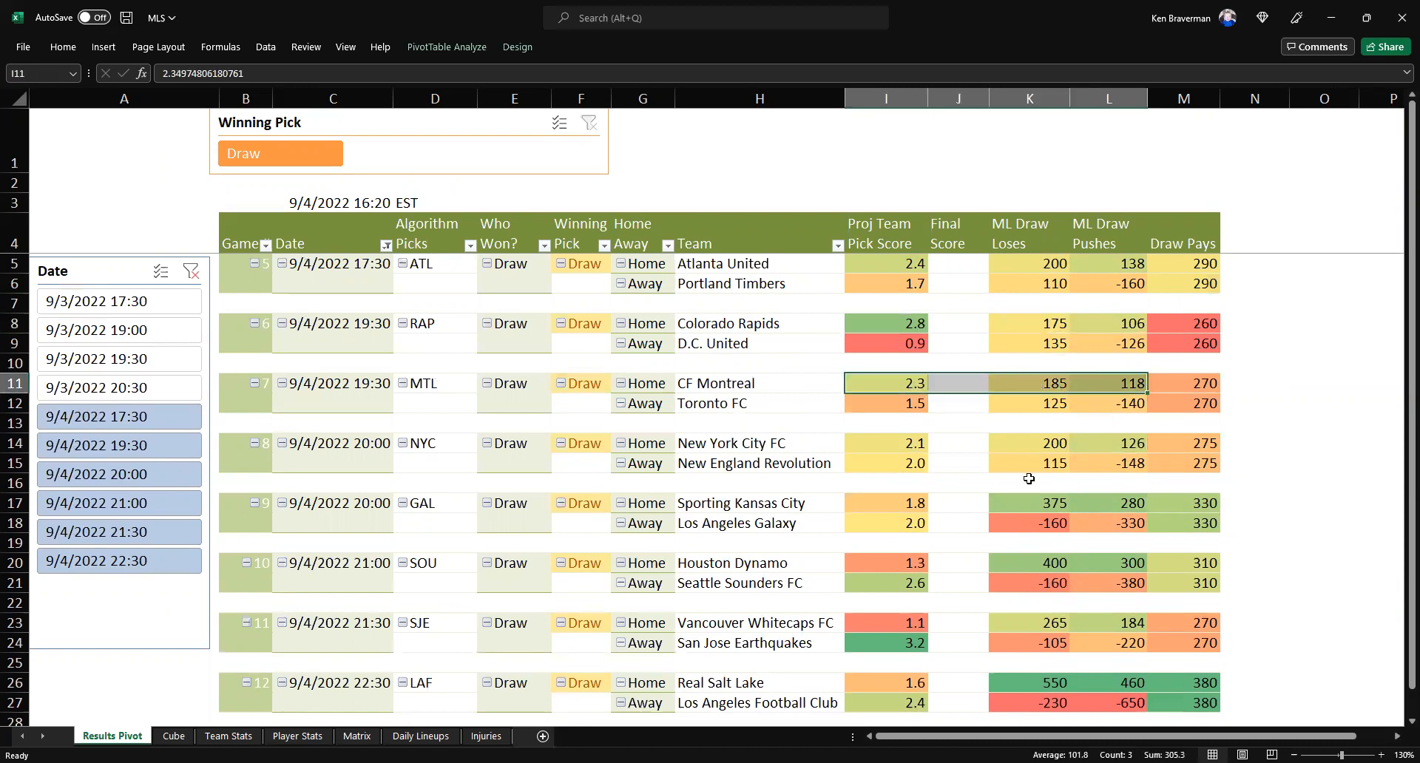
drag(902, 442, 1016, 440)
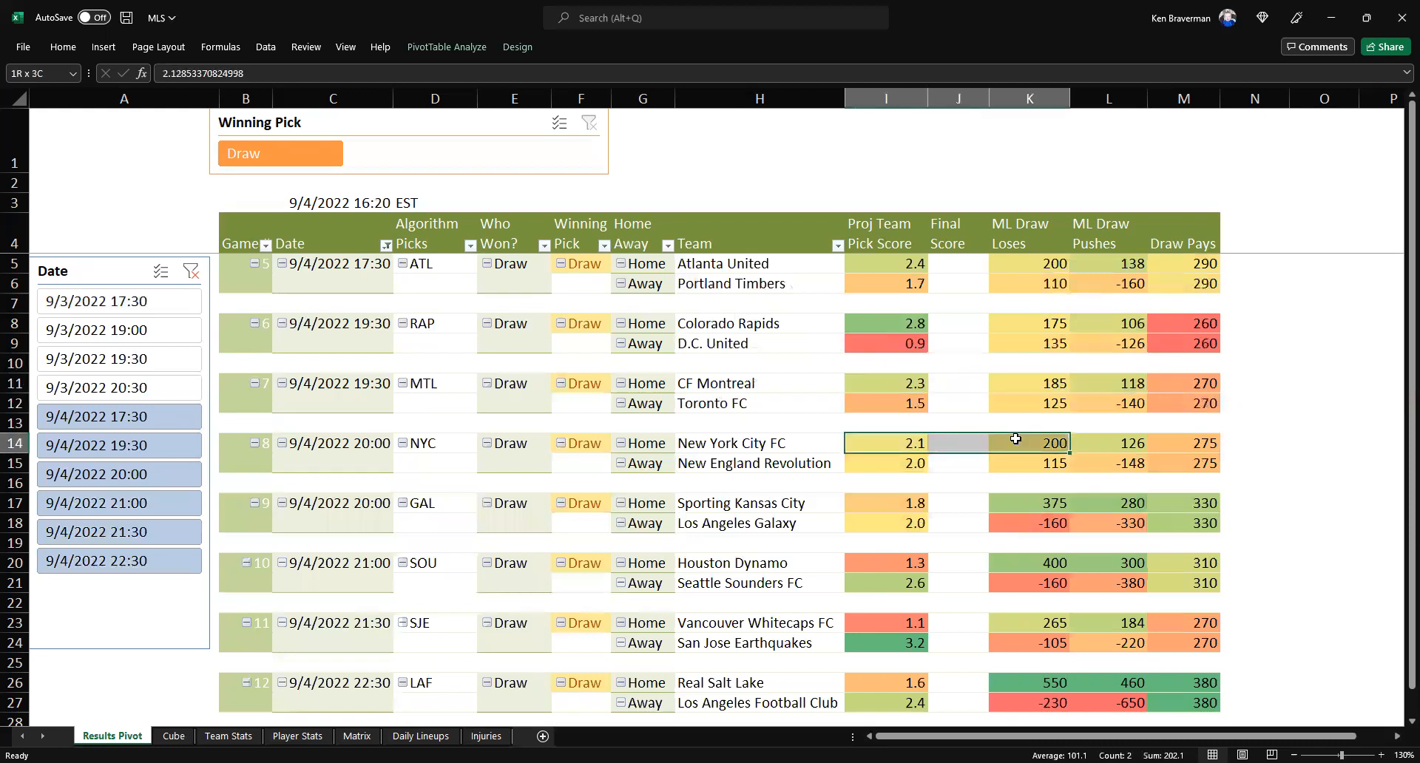
drag(910, 444, 907, 460)
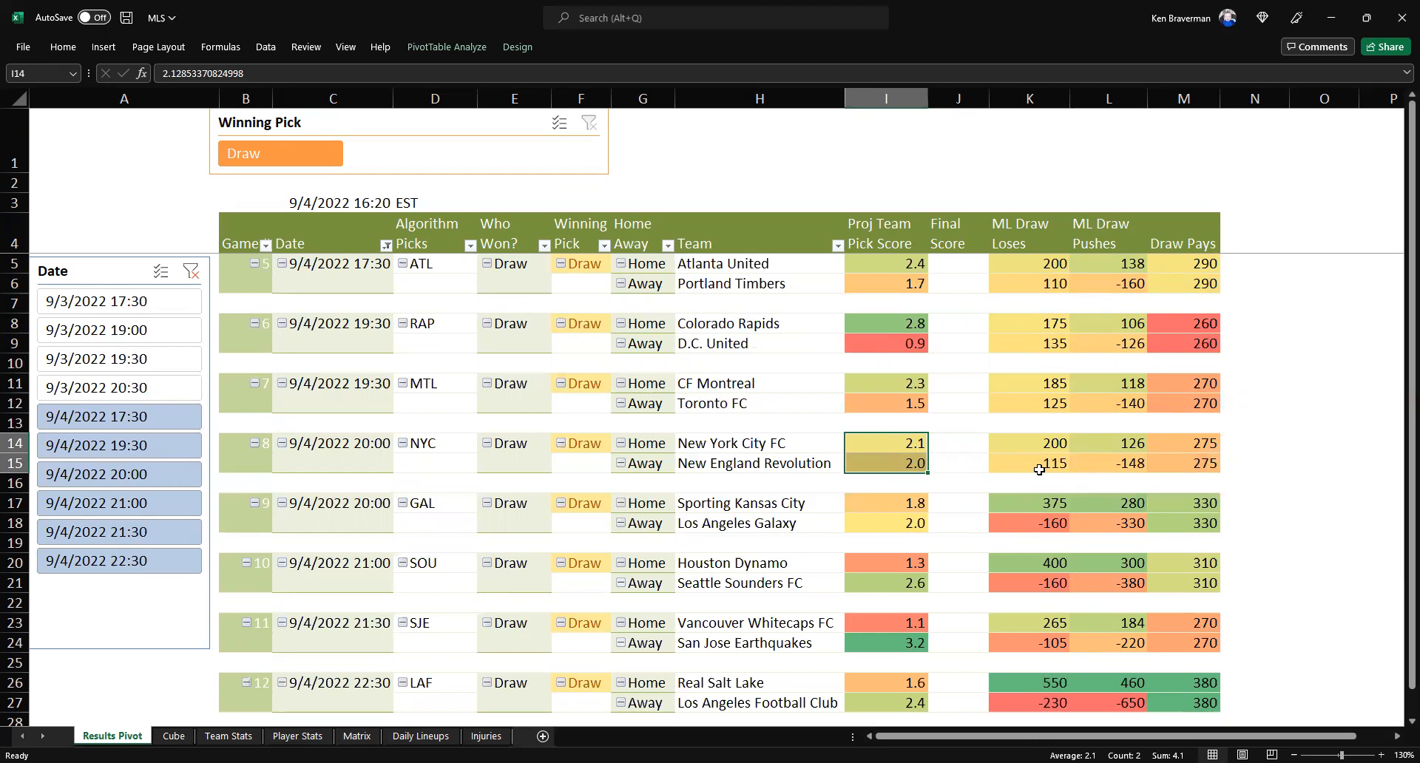
scroll(916, 462, down, 1)
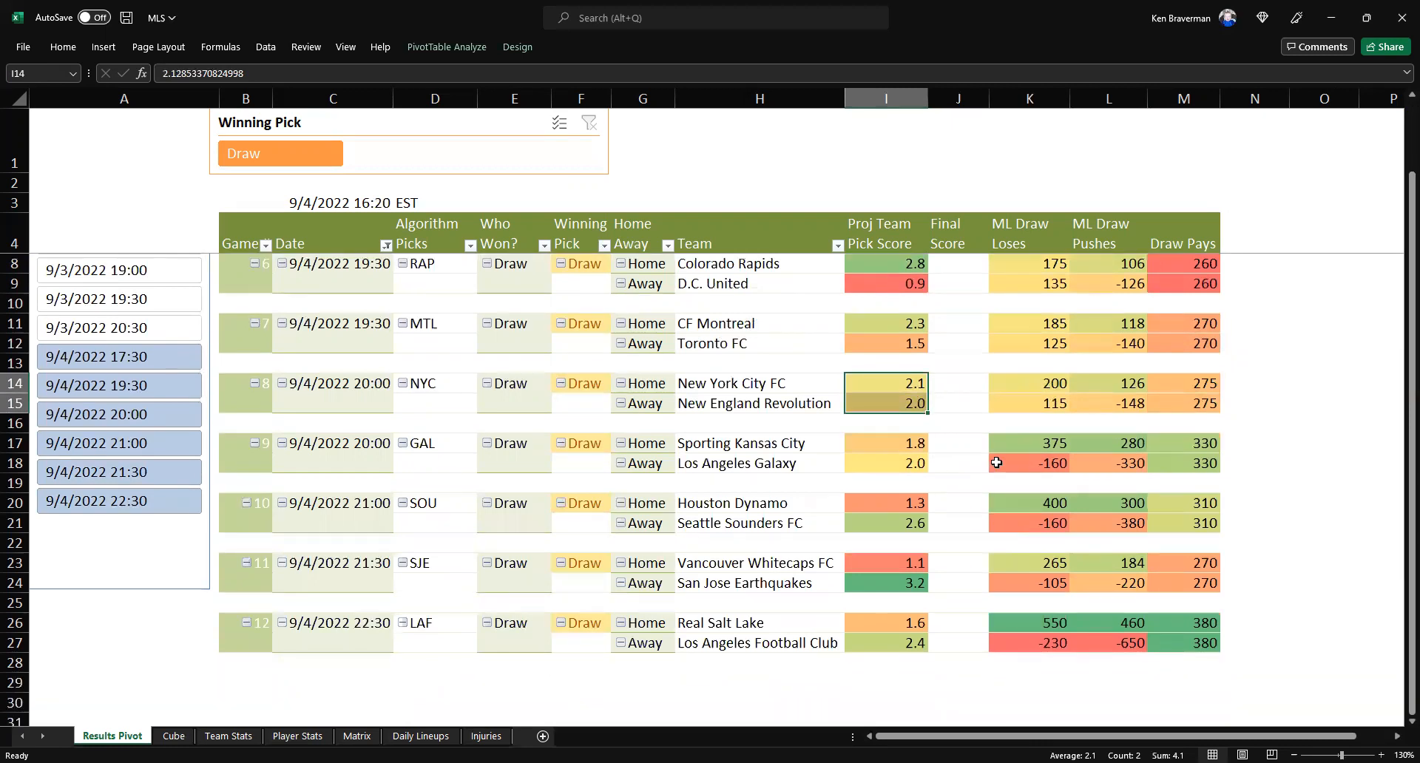
click(998, 463)
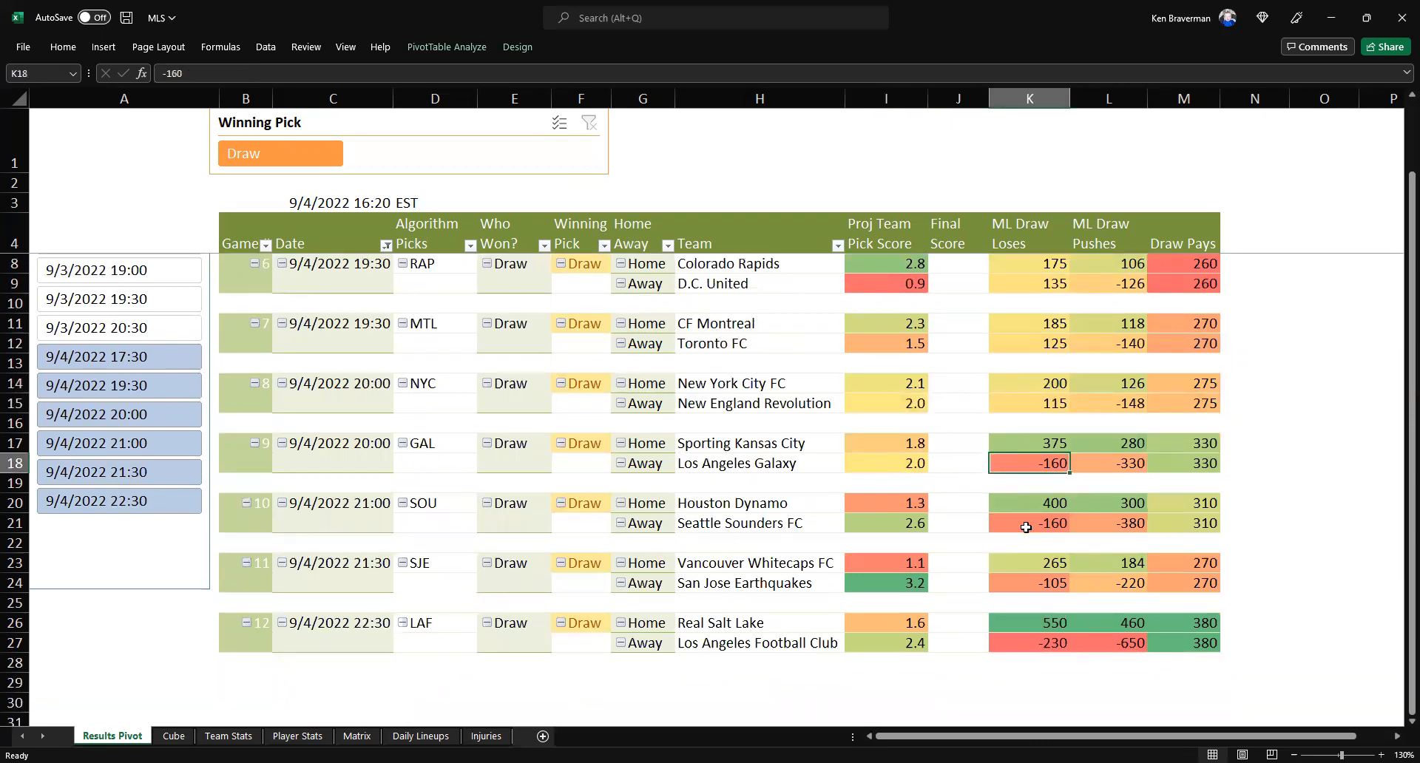
Compare projected scores with moneylines for the Seattle Sounders, San Jose Earthquakes and Los Angeles Football Club picks
drag(792, 527, 899, 525)
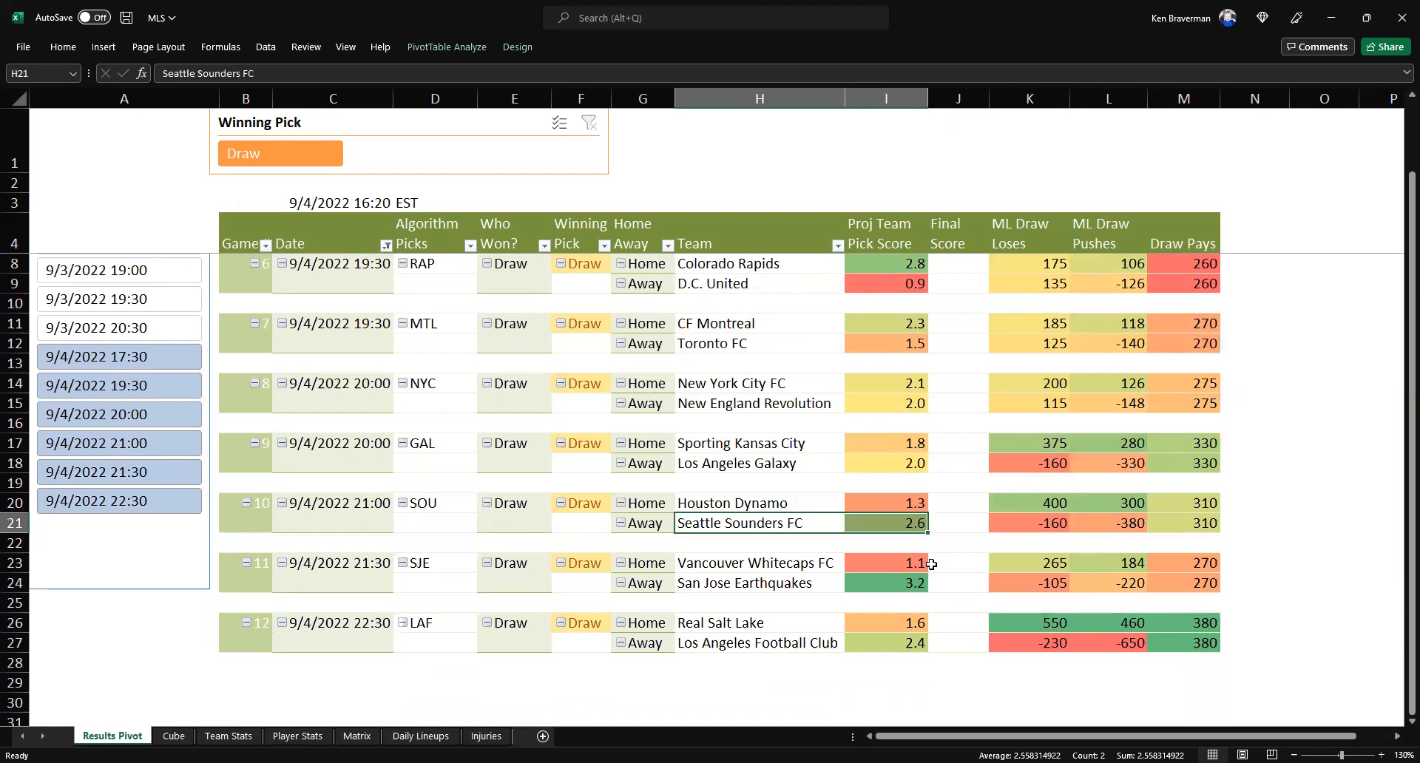
drag(784, 584, 1007, 581)
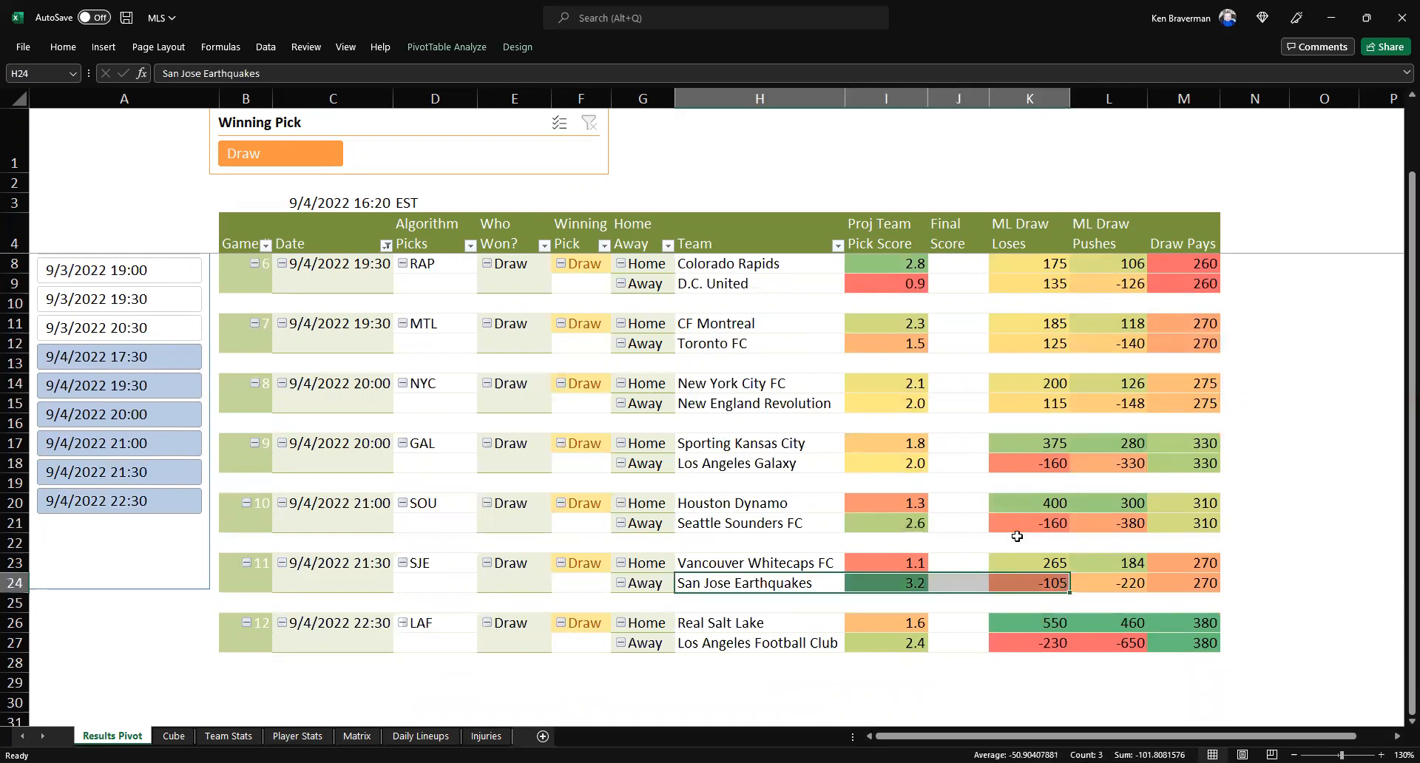
scroll(896, 525, down, 1)
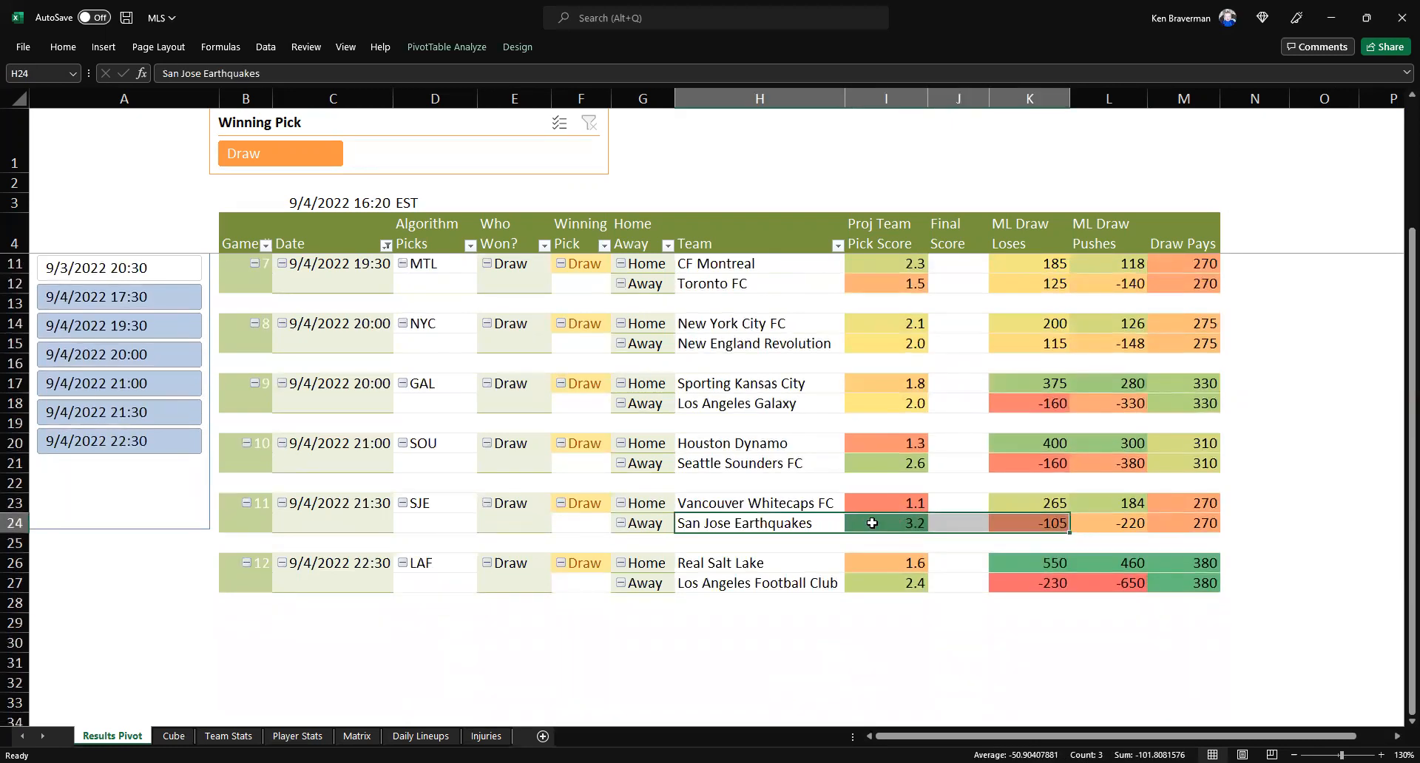
drag(882, 507, 884, 525)
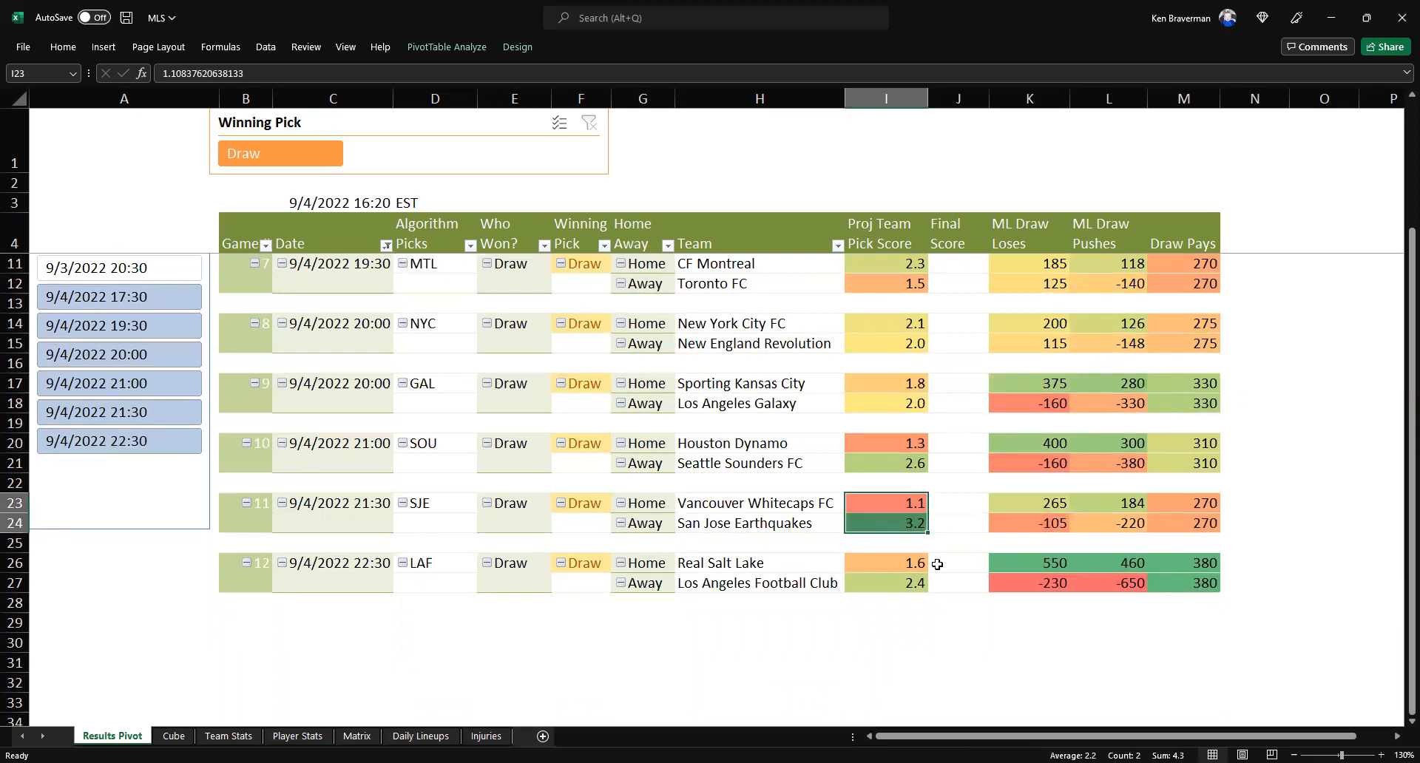
drag(916, 583, 994, 580)
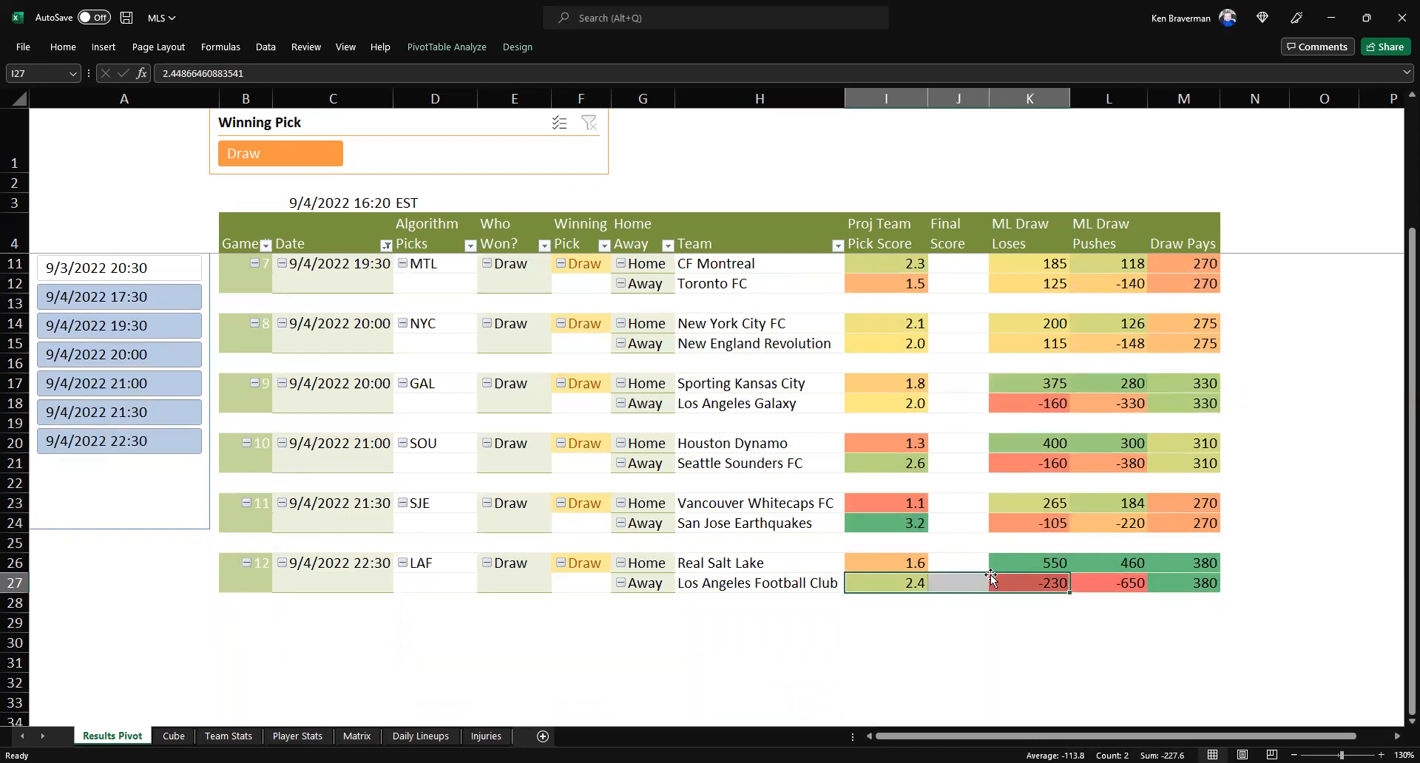
scroll(984, 562, up, 2)
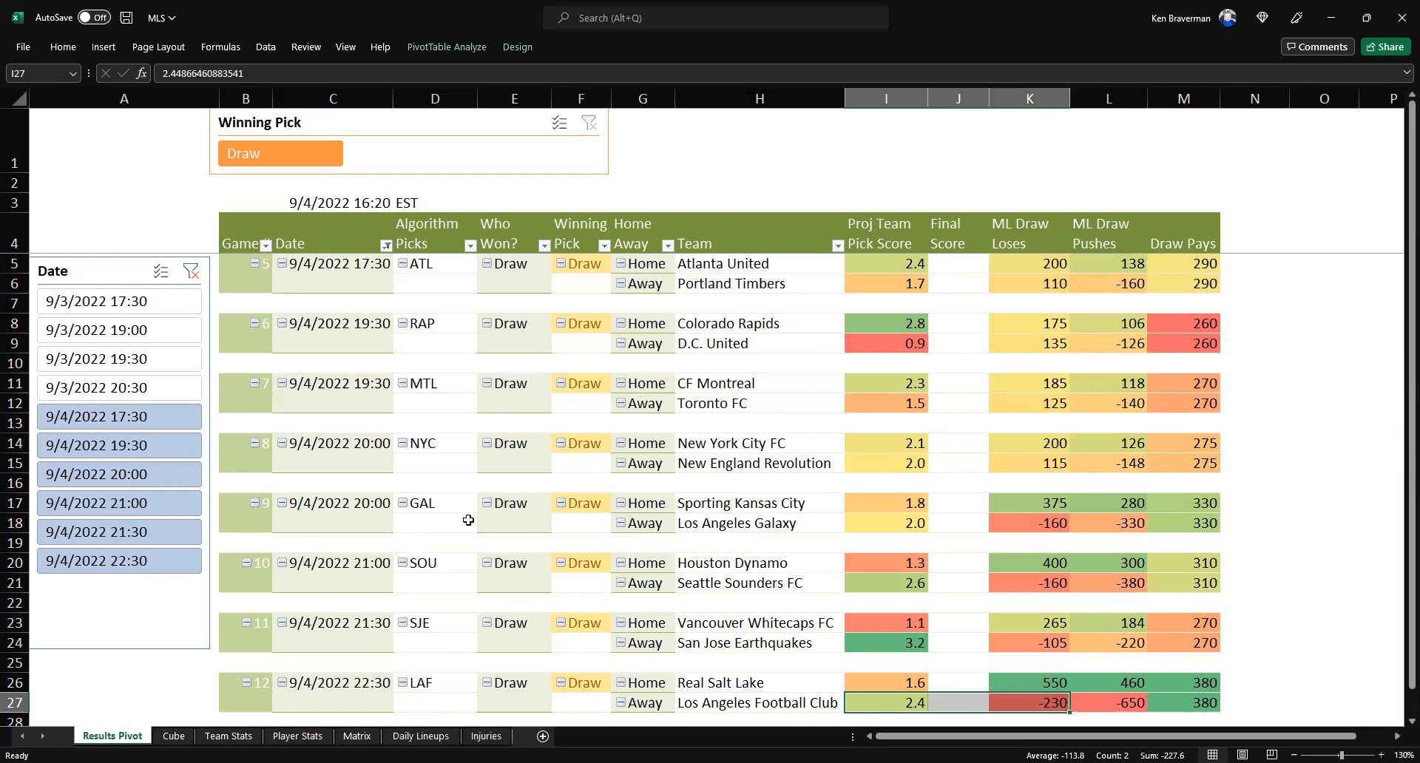
Review the Injuries and Team Stats sheets, and switch to RotoWire in the browser to view the MLS data pages on offer
click(486, 737)
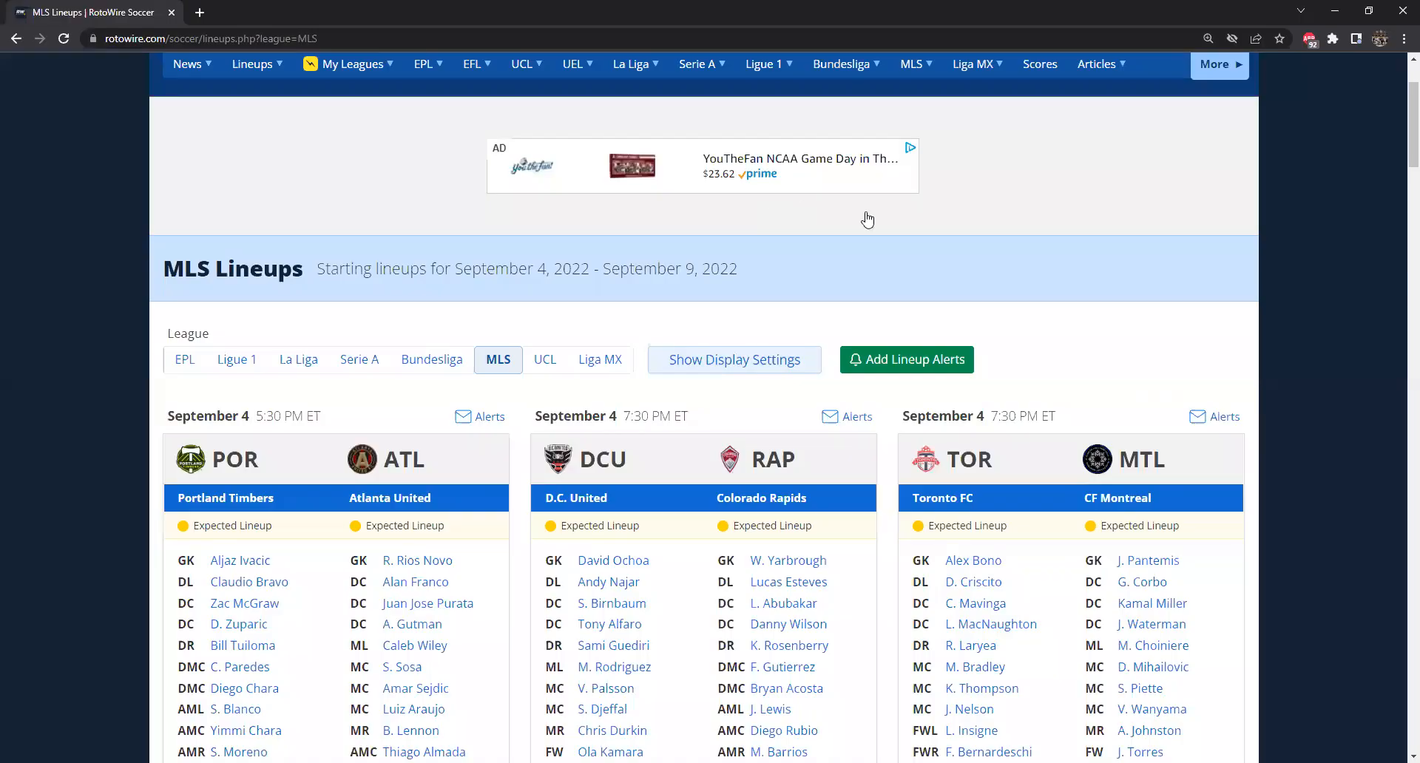
mouse_move(917, 216)
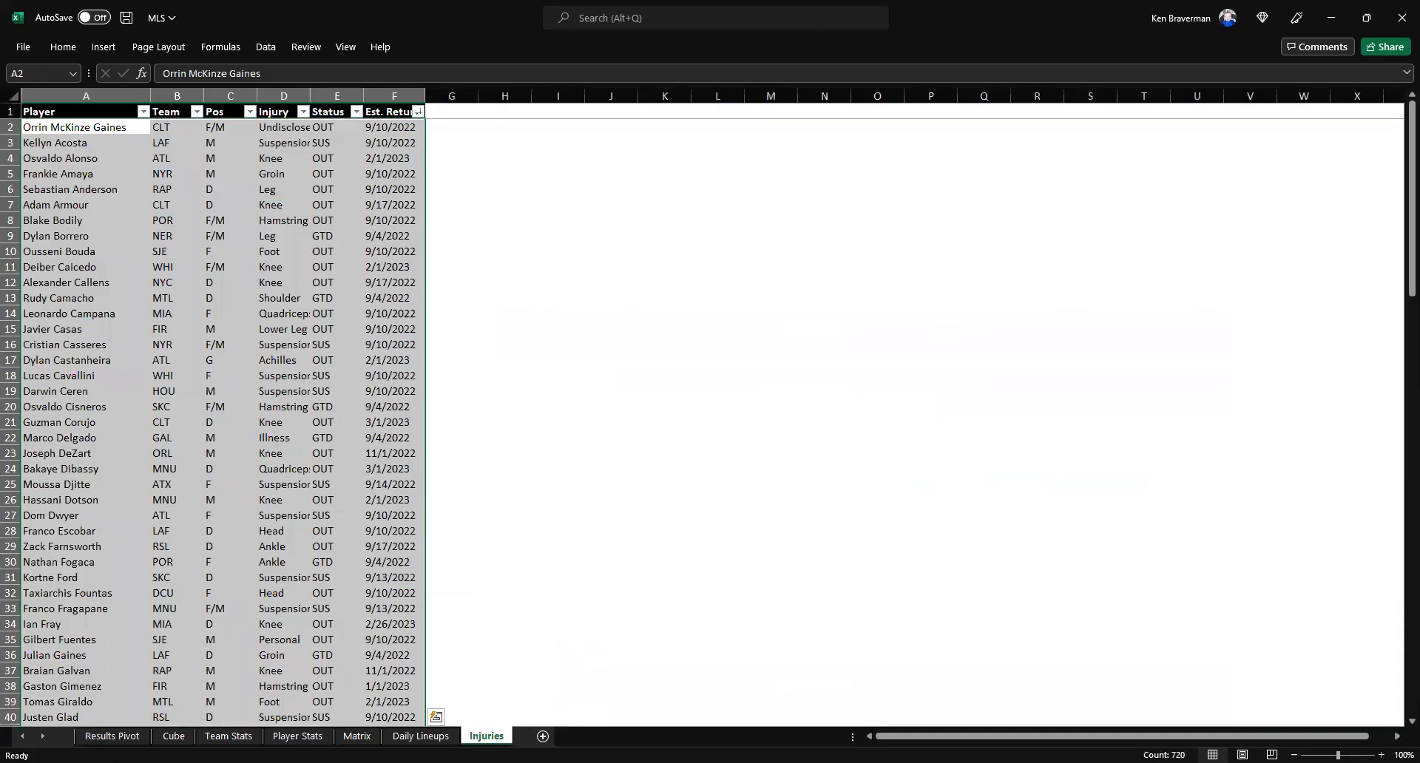
click(228, 736)
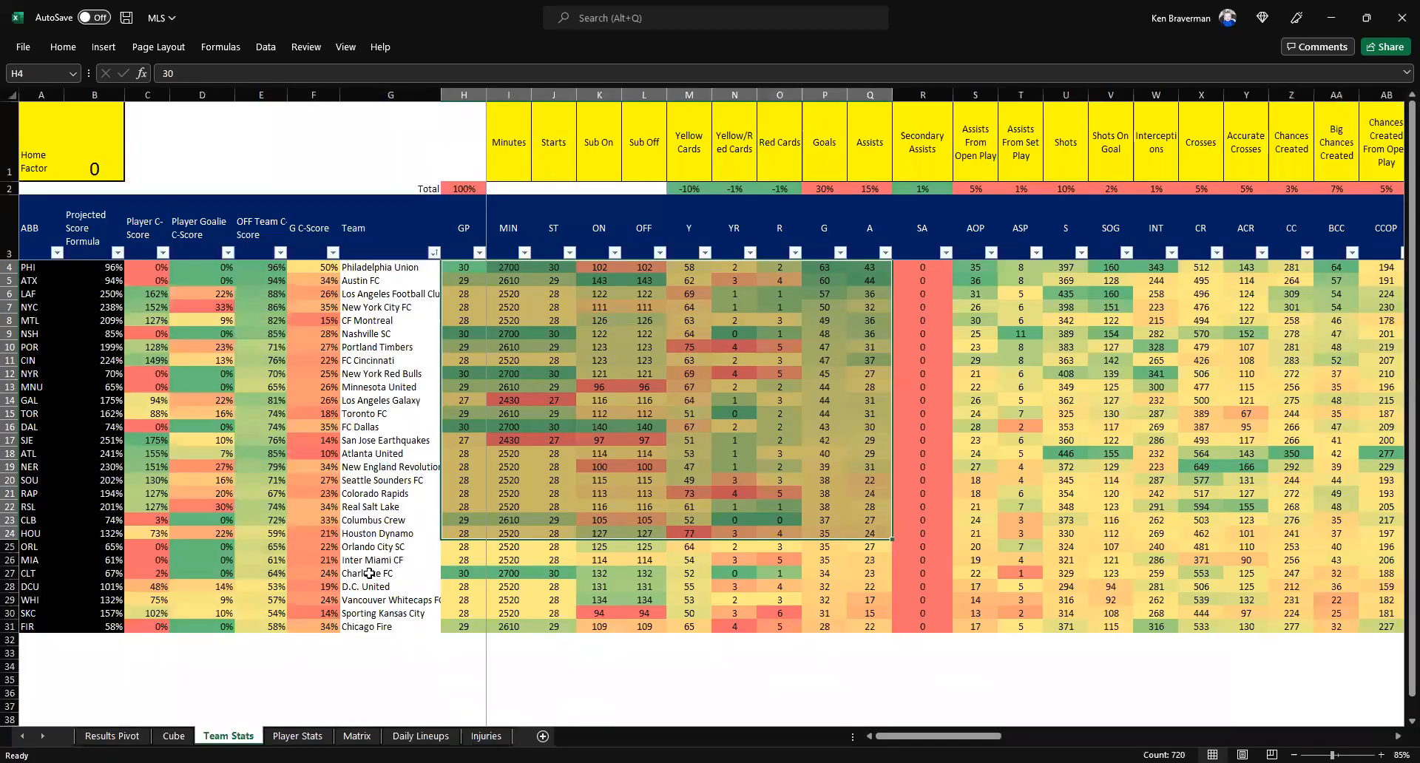
drag(378, 270, 436, 271)
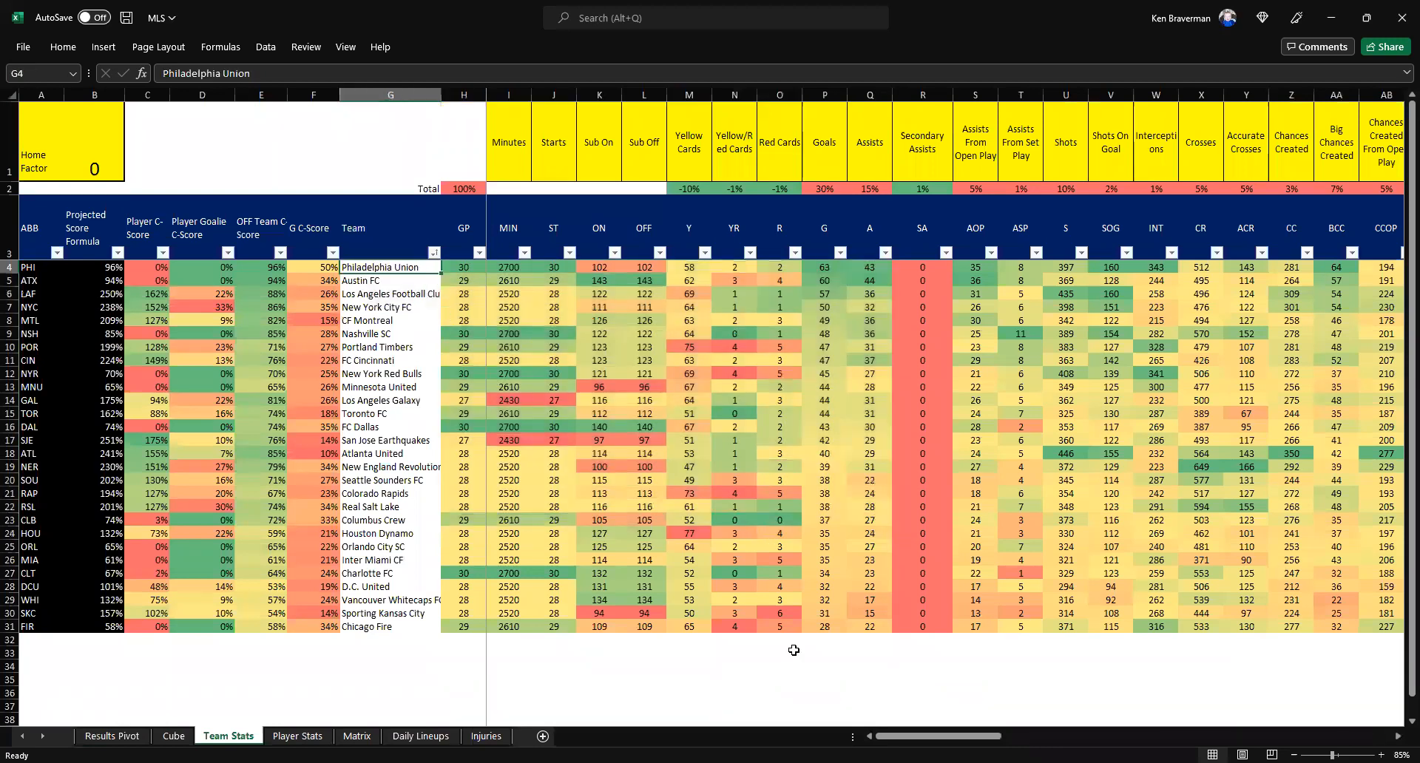
key(alt+Tab)
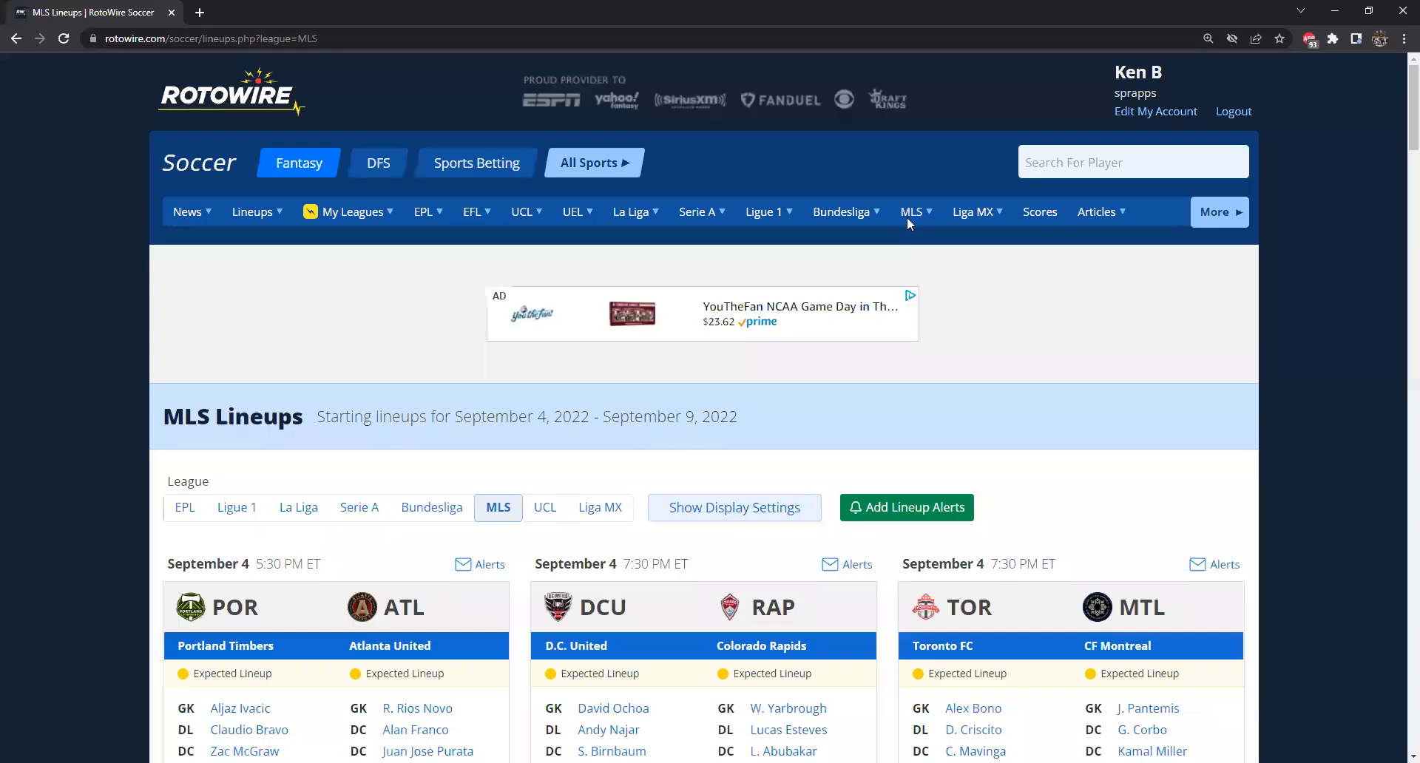
mouse_move(911, 213)
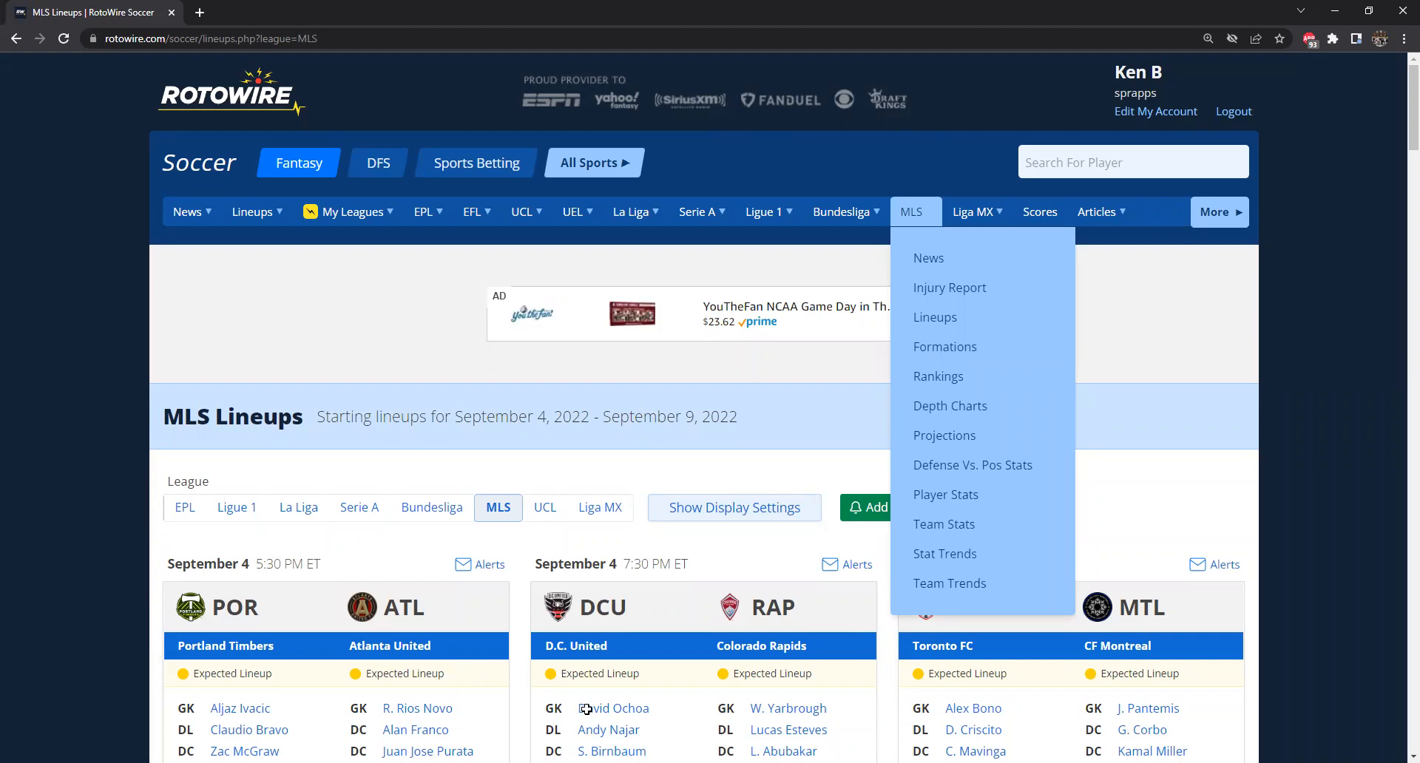
Return to the MLS workbook and select the Player Stats block from F5 to the Big Chances Created column
key(alt+Tab)
click(284, 187)
shift+click(976, 570)
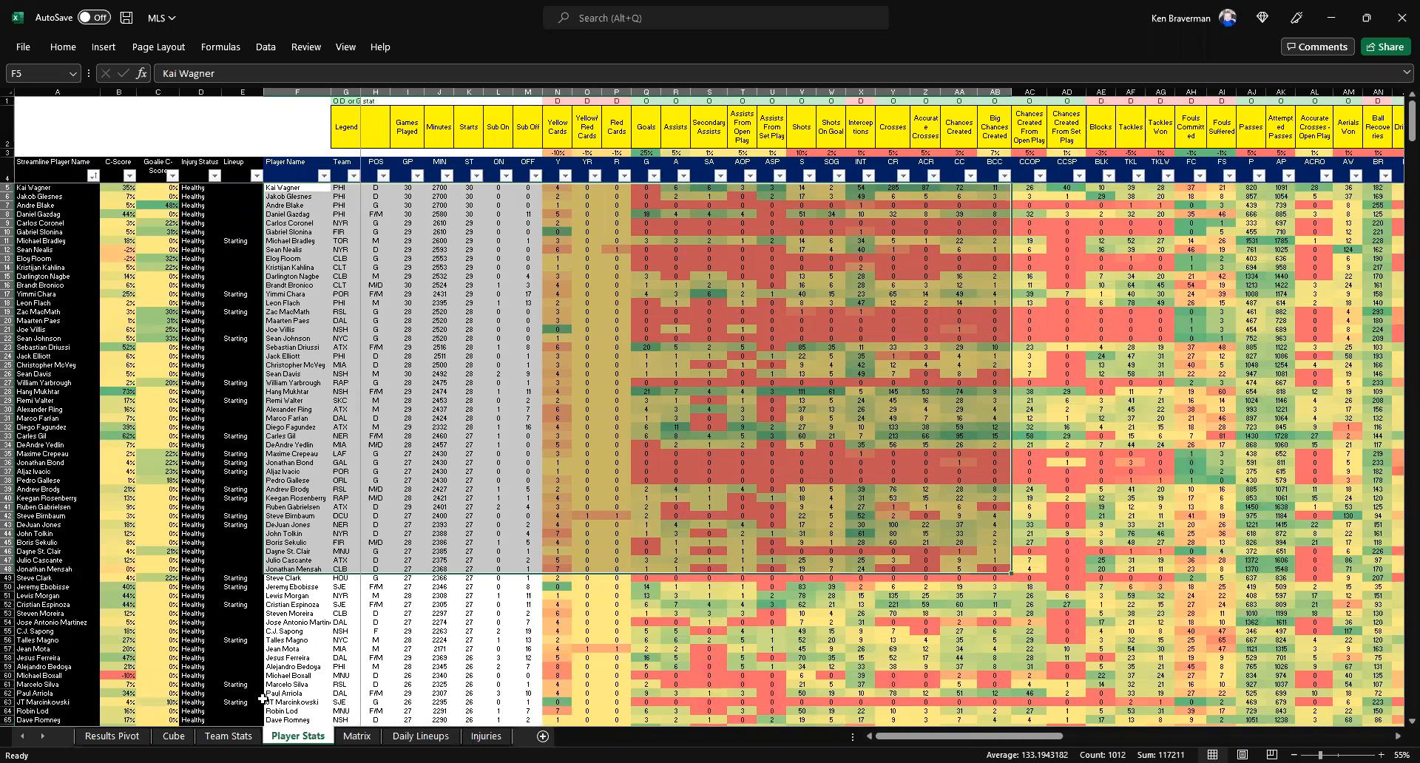
Clear the old RotoWire lineup text from column I of the Daily Lineups sheet
click(421, 736)
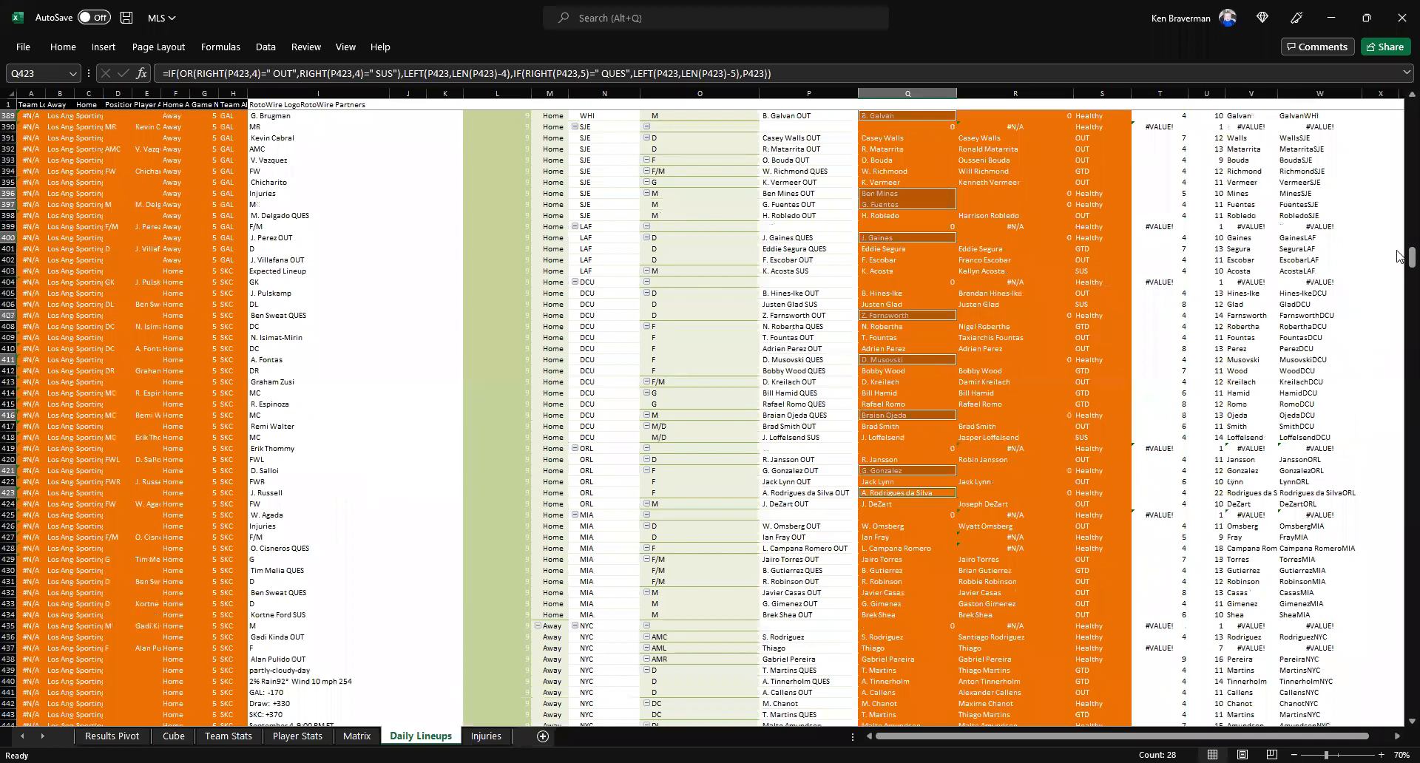
scroll(1397, 222, up, 12)
drag(1397, 76, 1396, 65)
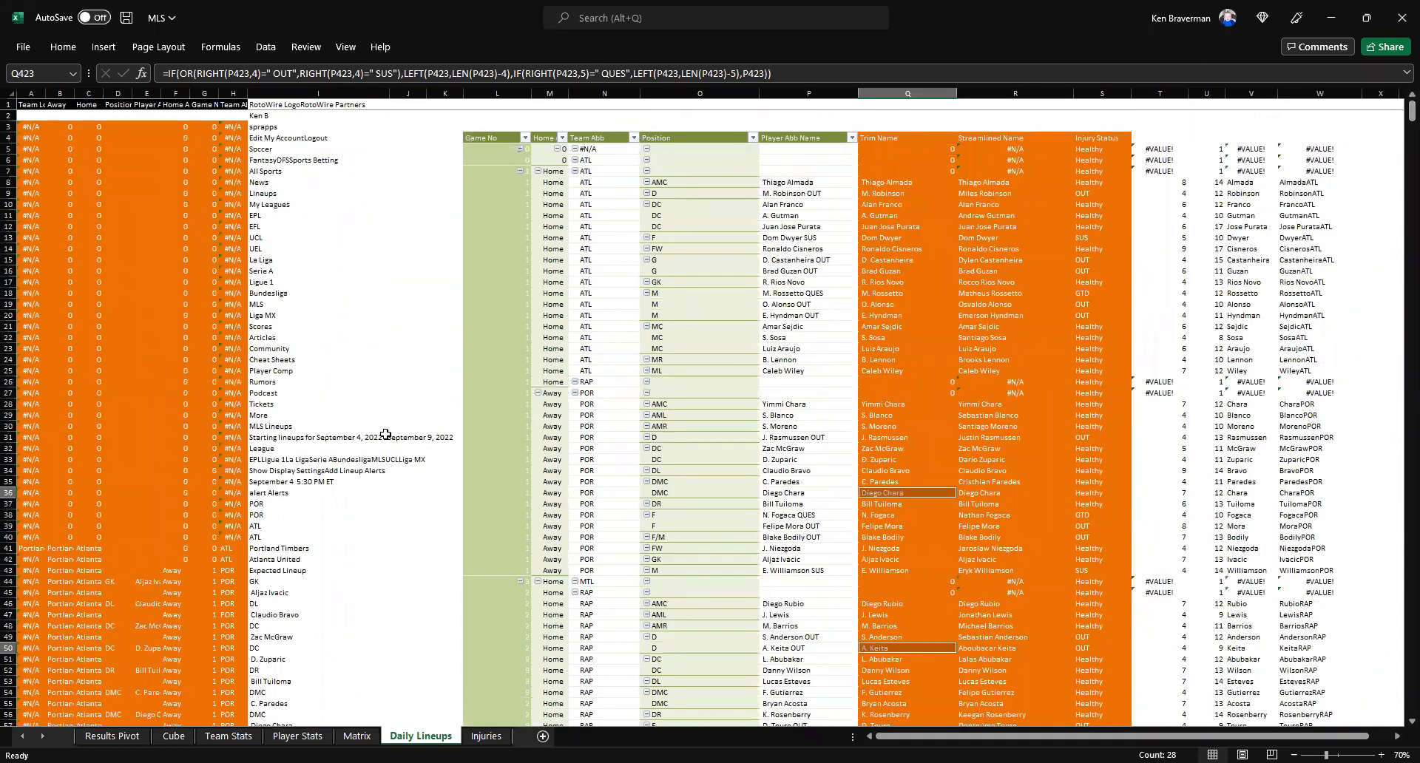
click(284, 92)
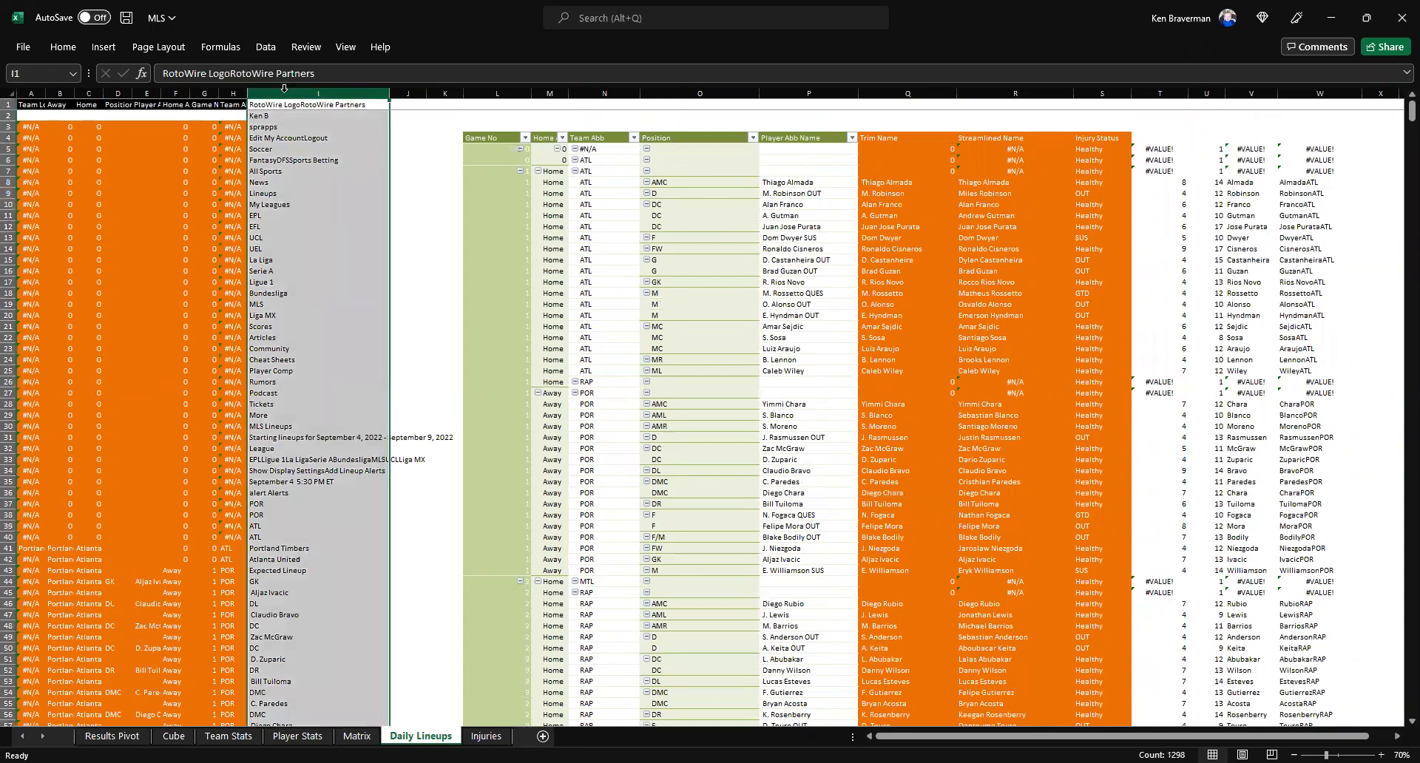
key(Delete)
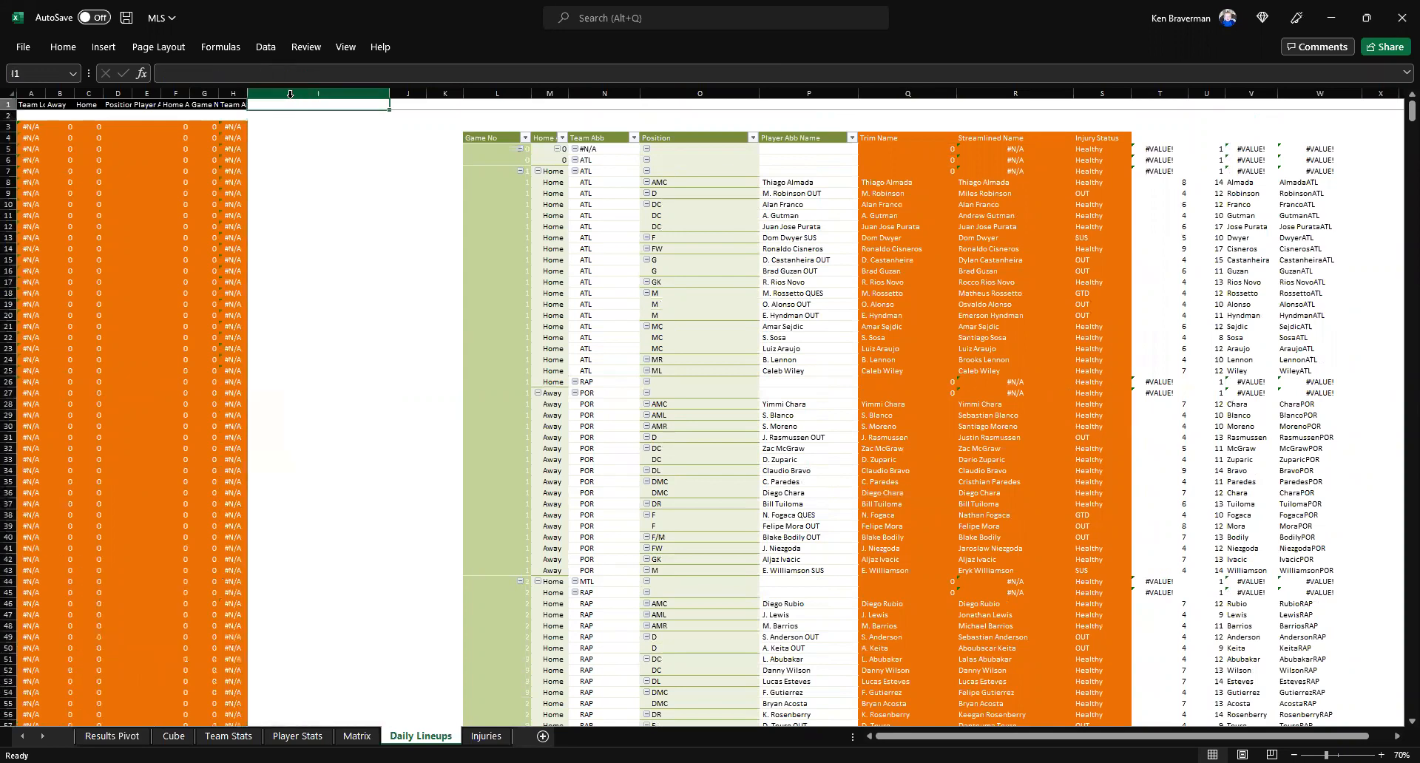
scroll(311, 197, up, 1)
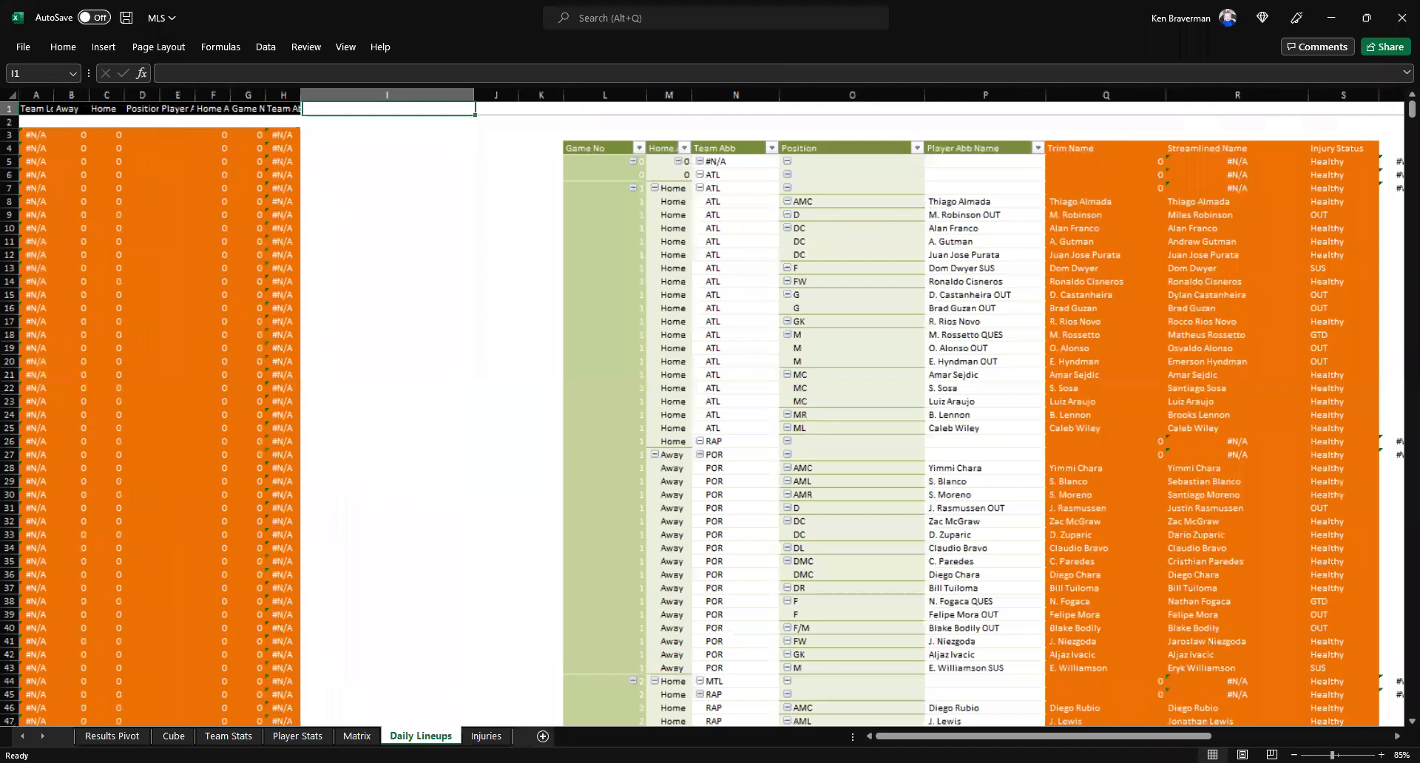
scroll(240, 301, up, 1)
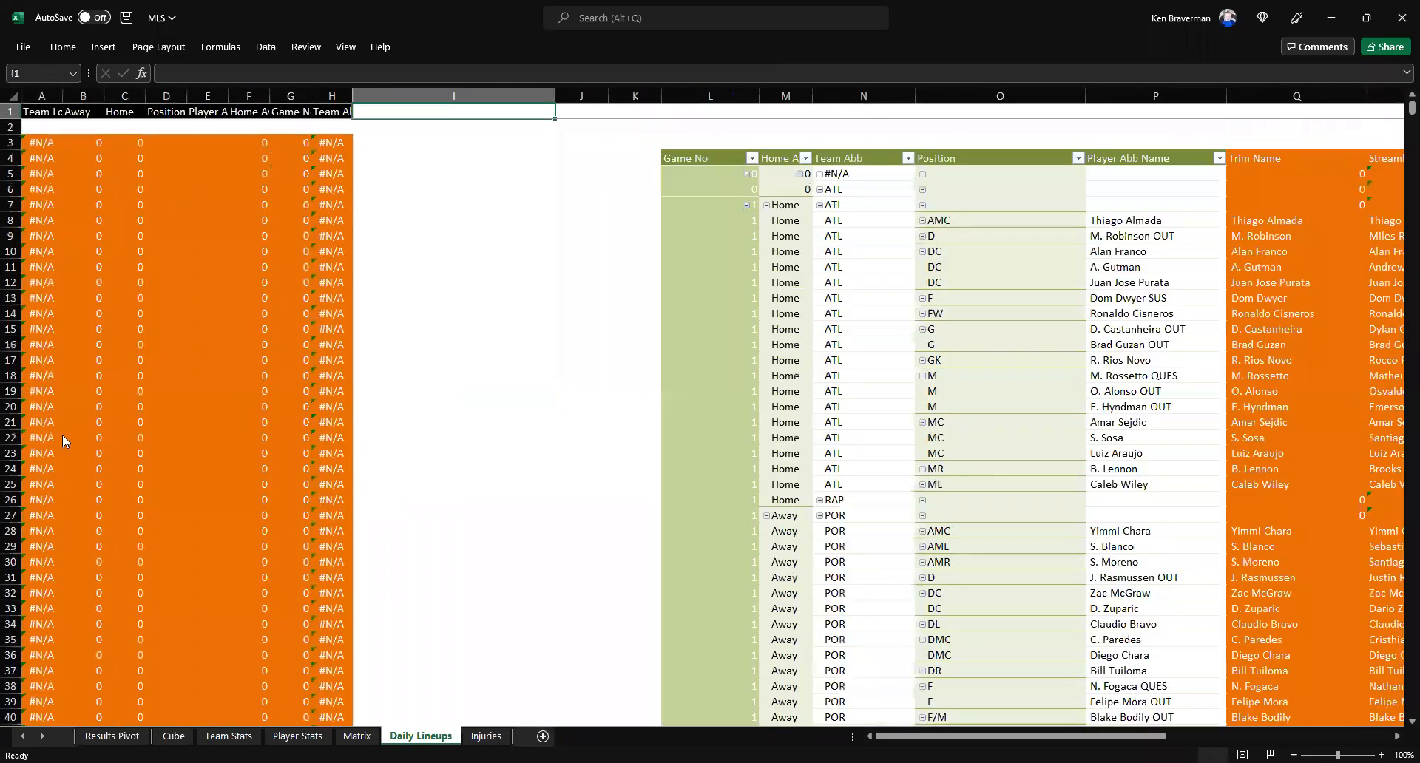
Copy the entire RotoWire MLS Lineups page and paste it into cell I1 of Daily Lineups with destination formatting
key(alt+Tab)
key(ctrl+a)
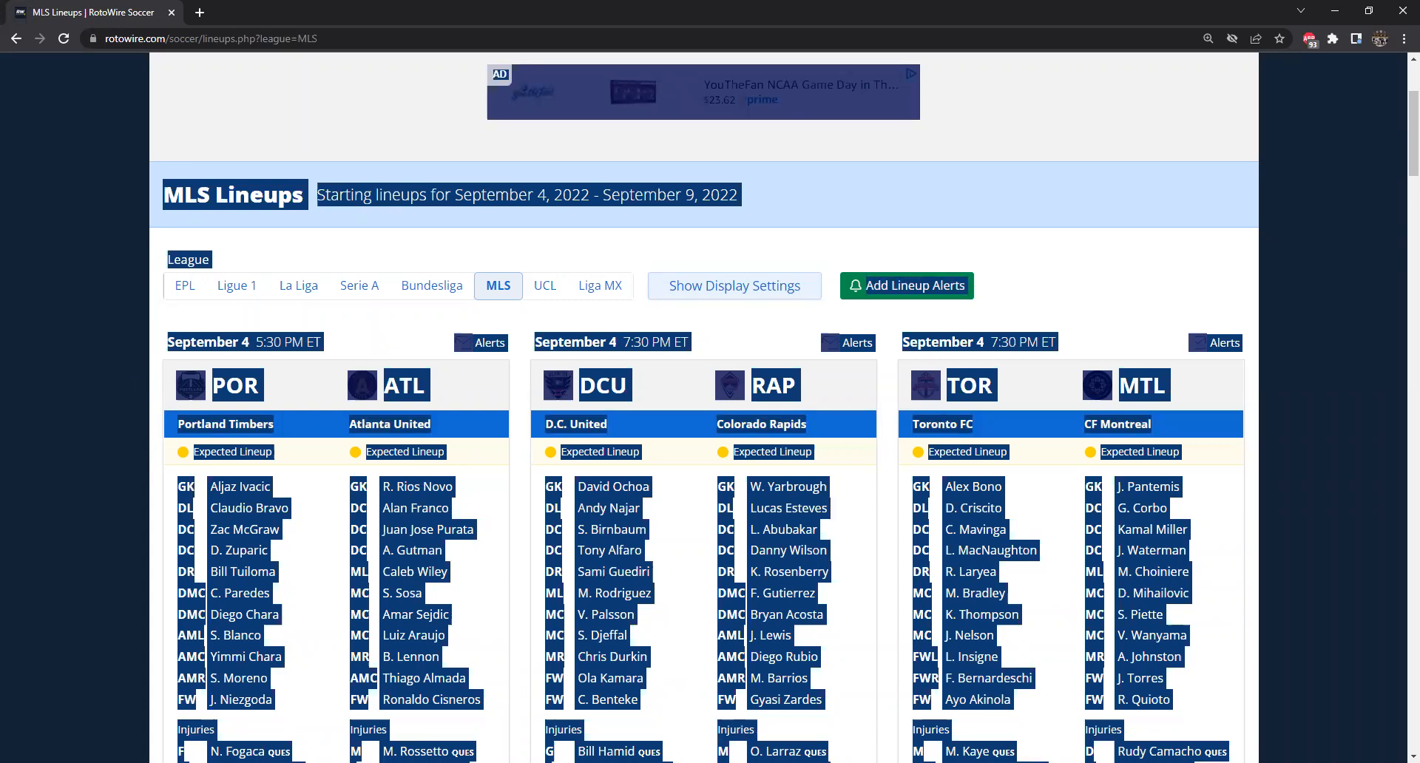
key(alt+Tab)
right_click(442, 113)
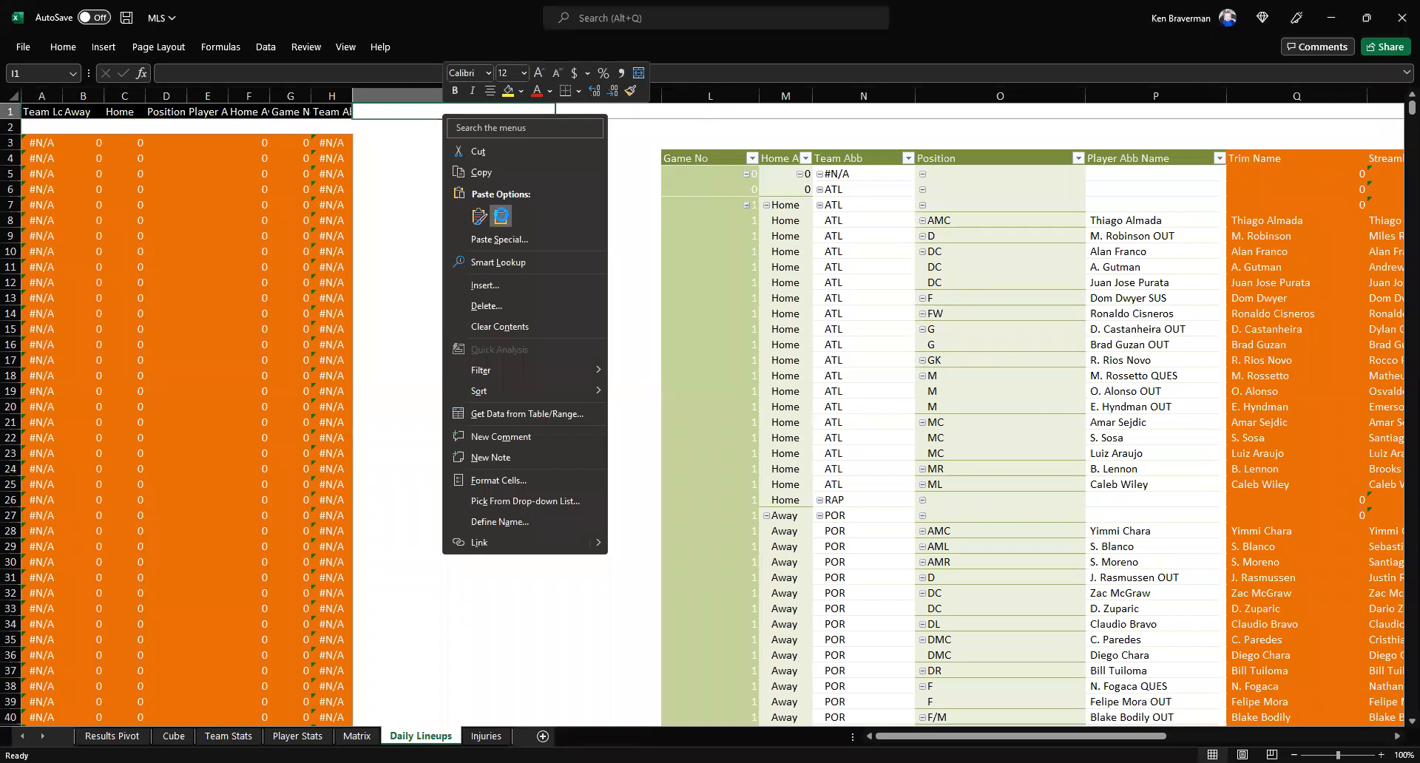
click(502, 216)
scroll(501, 329, down, 1)
scroll(488, 296, down, 3)
scroll(889, 298, up, 4)
Refresh the lineup pivot table on the Daily Lineups sheet
click(932, 376)
right_click(888, 298)
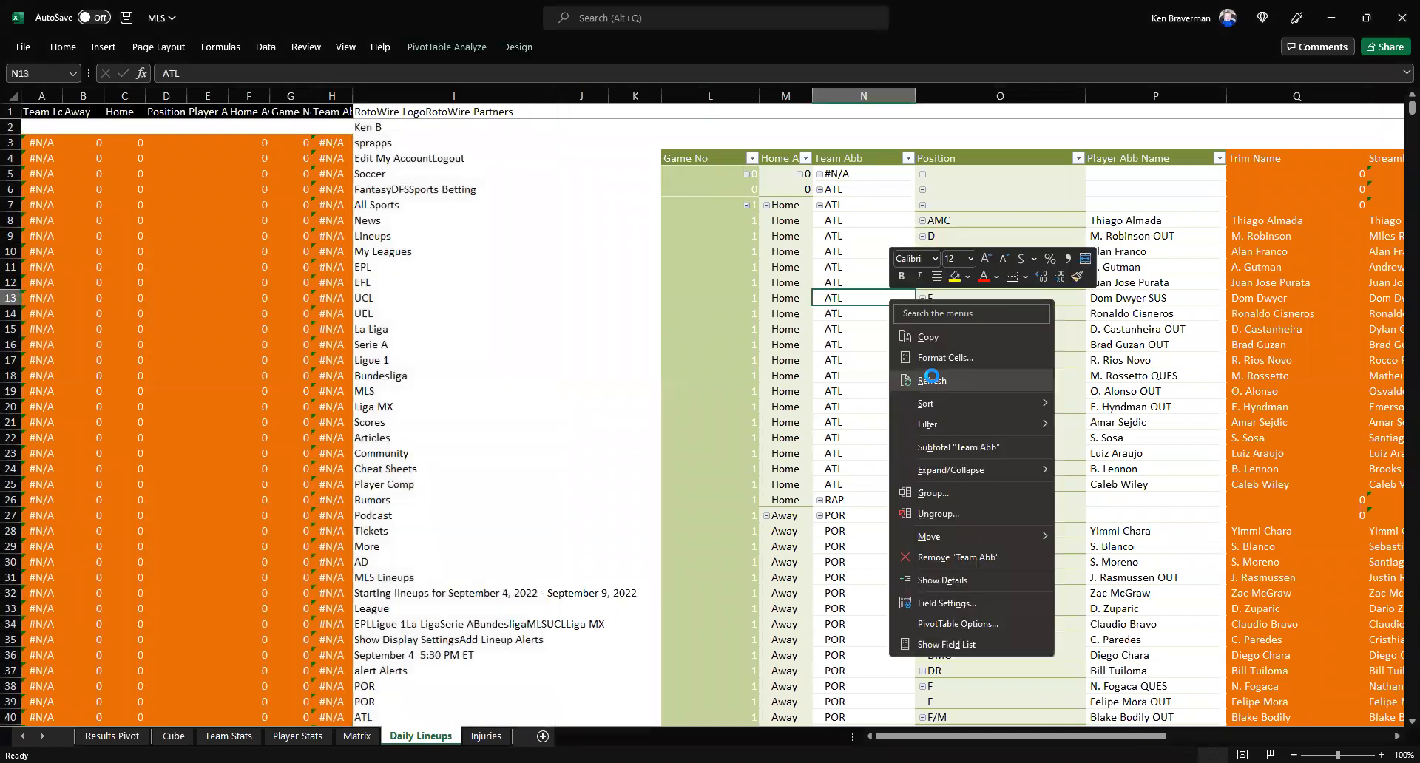
click(1011, 386)
scroll(1008, 333, down, 1)
scroll(1007, 333, up, 1)
ctrl+scroll(947, 263, down, 1)
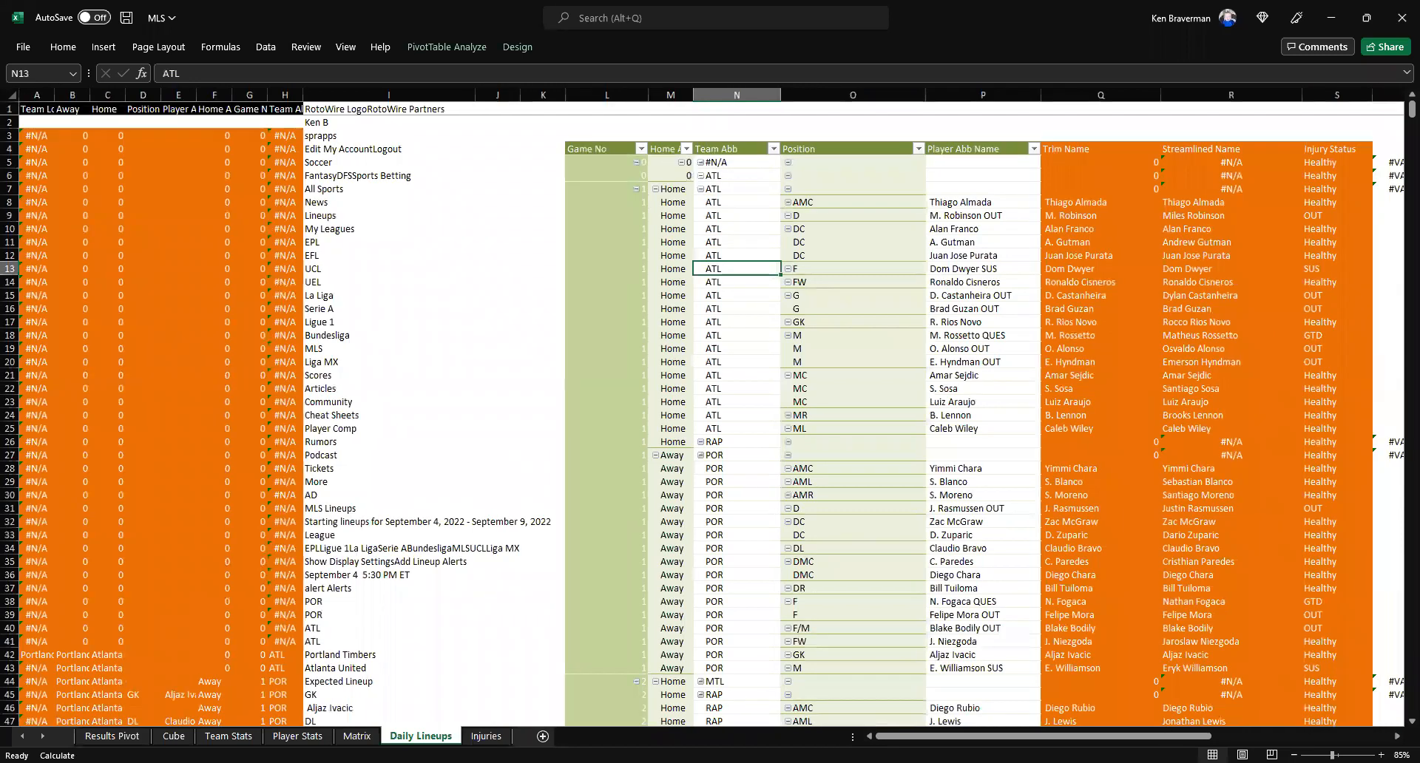
Select columns Q through U, covering Trim Name, Streamlined Name, Injury Status and the adjoining helper columns
drag(995, 737, 1107, 737)
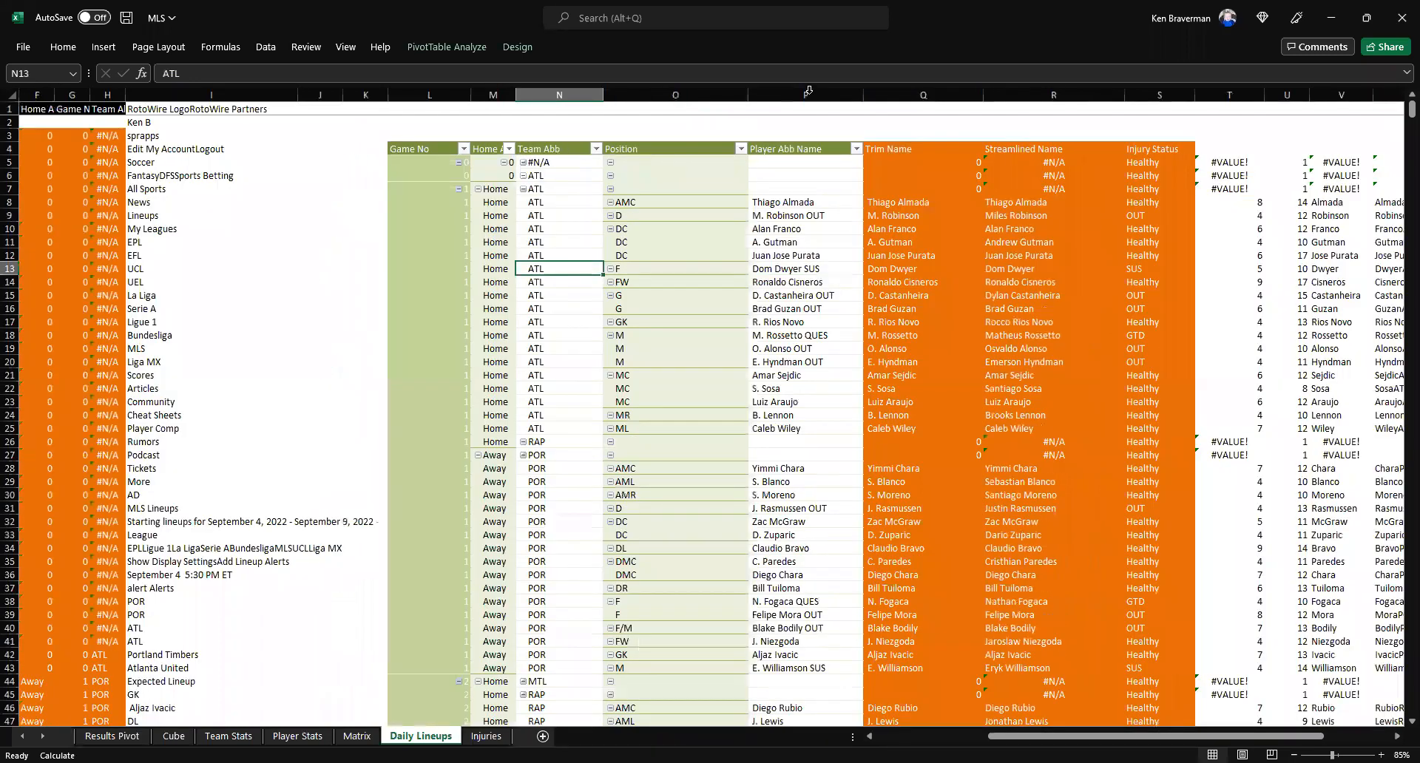
click(896, 86)
key(shift+Right)
key(shift+Right)
key(shift+Right)
key(shift+Right)
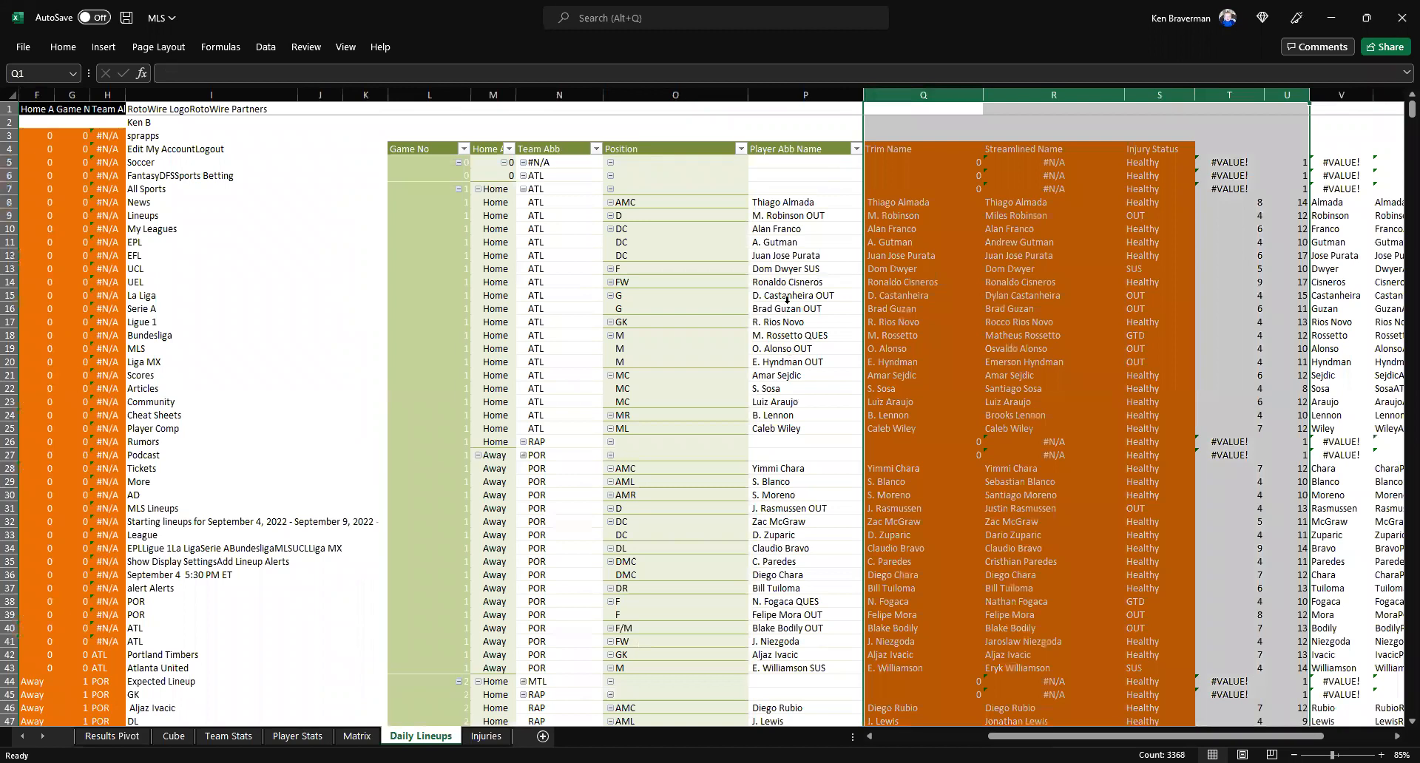
Examine the Abbreviated Player Name lookups in column J of the Matrix sheet, from the last rows back up to row 2
click(356, 736)
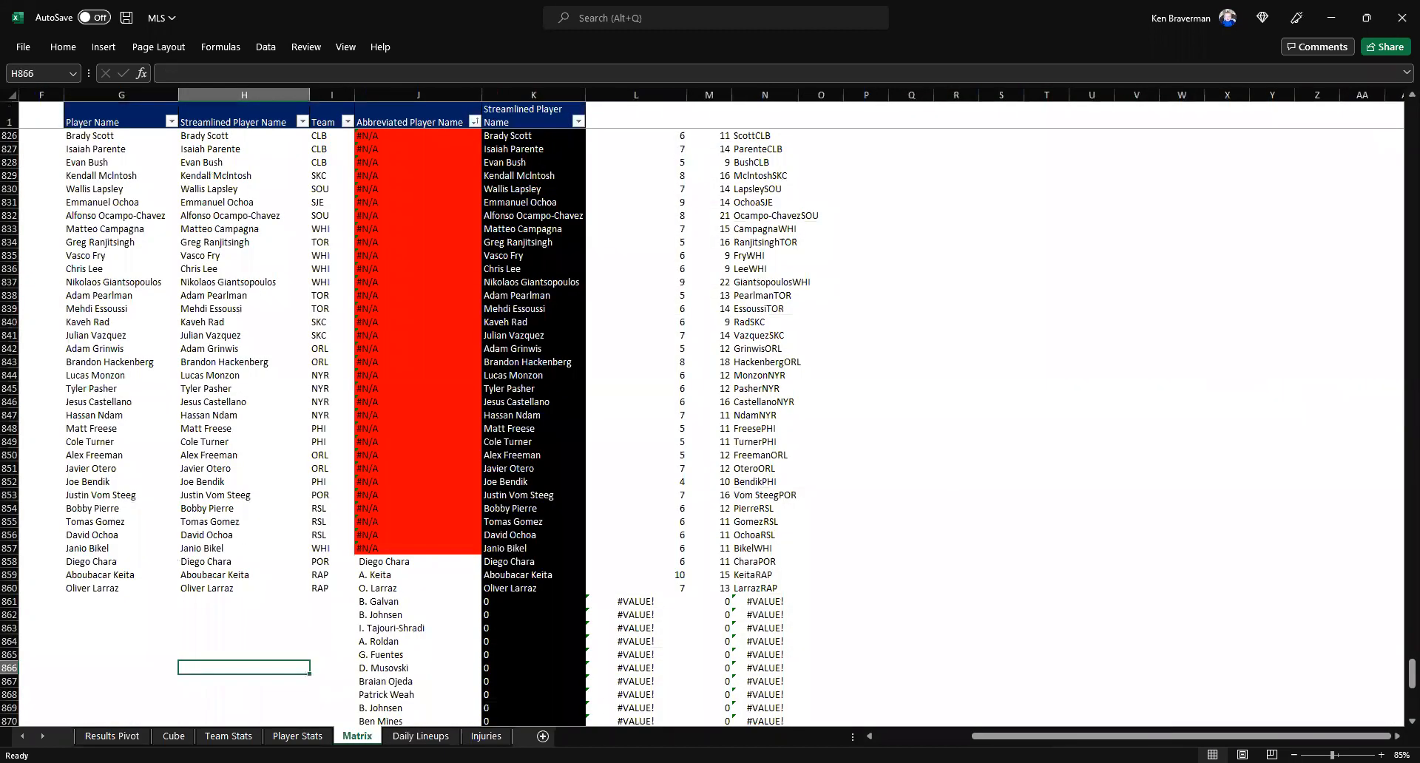
scroll(584, 349, left, 1)
scroll(583, 348, up, 2)
scroll(567, 339, up, 3)
click(566, 340)
scroll(565, 340, up, 3)
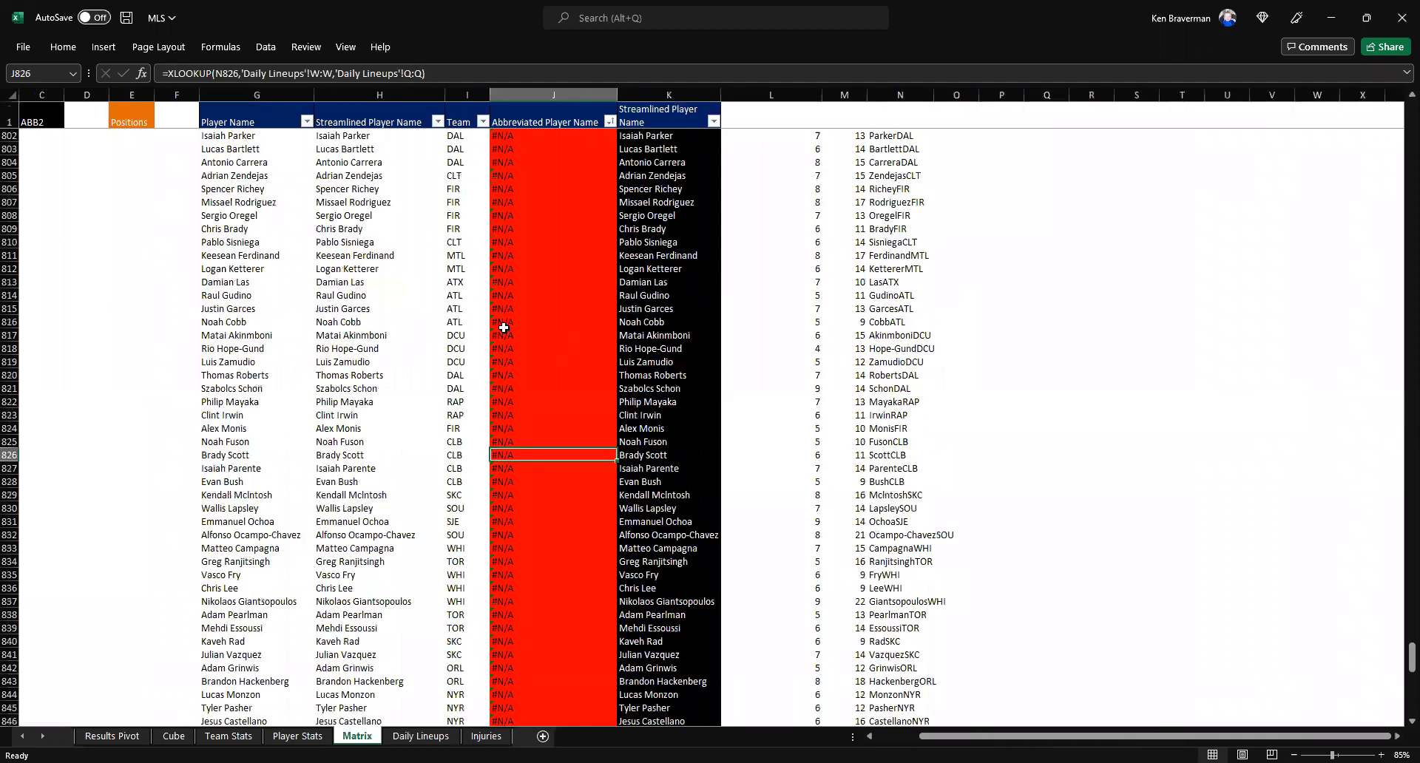
scroll(504, 328, up, 13)
scroll(503, 312, up, 20)
click(531, 247)
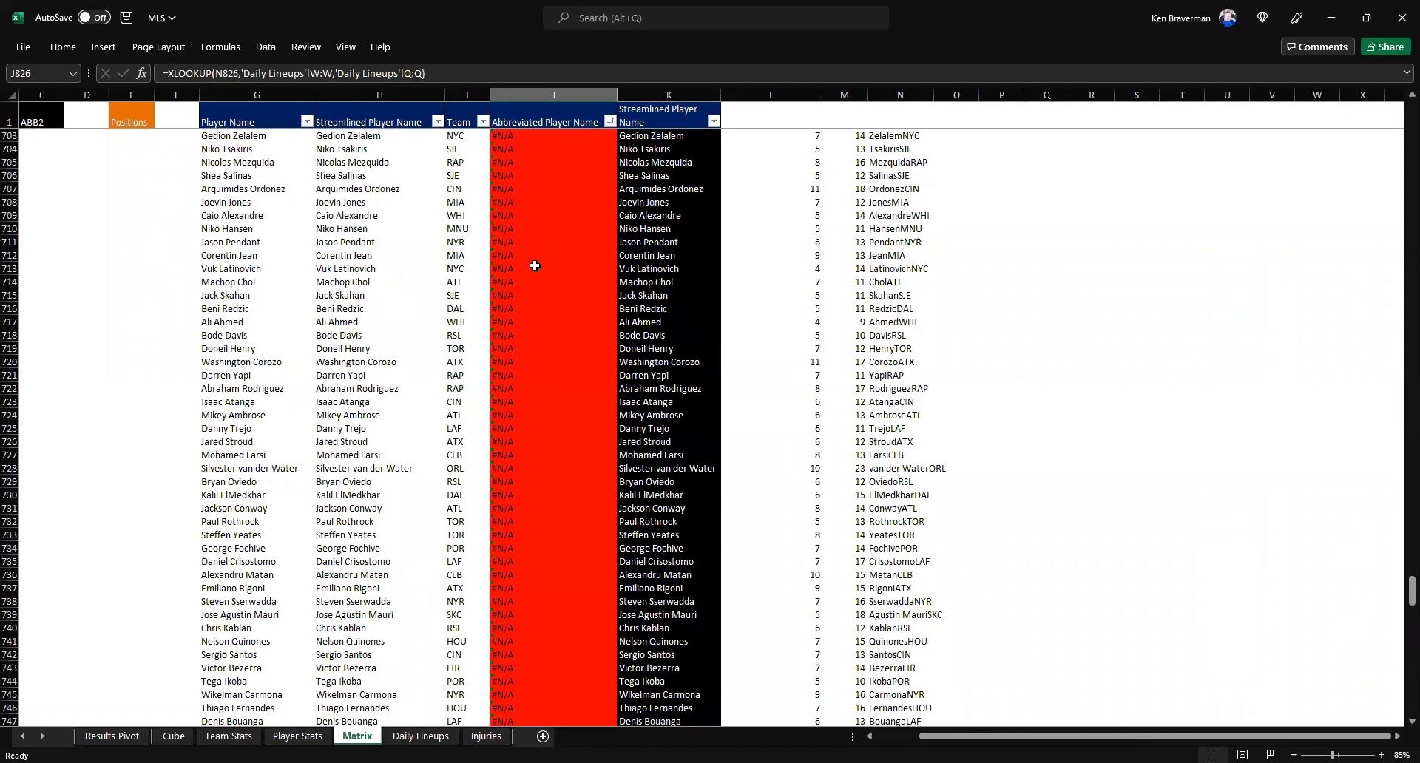
scroll(534, 269, up, 8)
scroll(534, 285, up, 18)
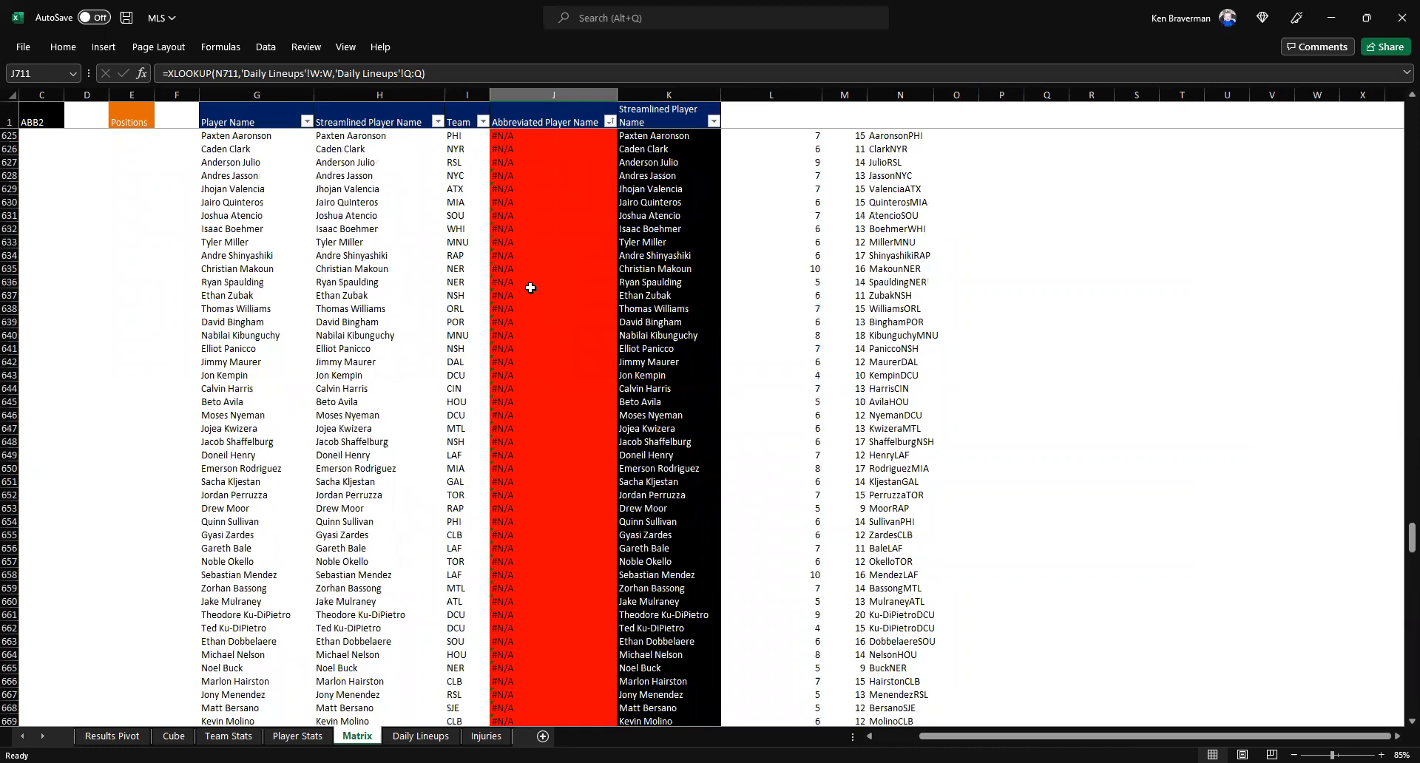
scroll(530, 287, up, 20)
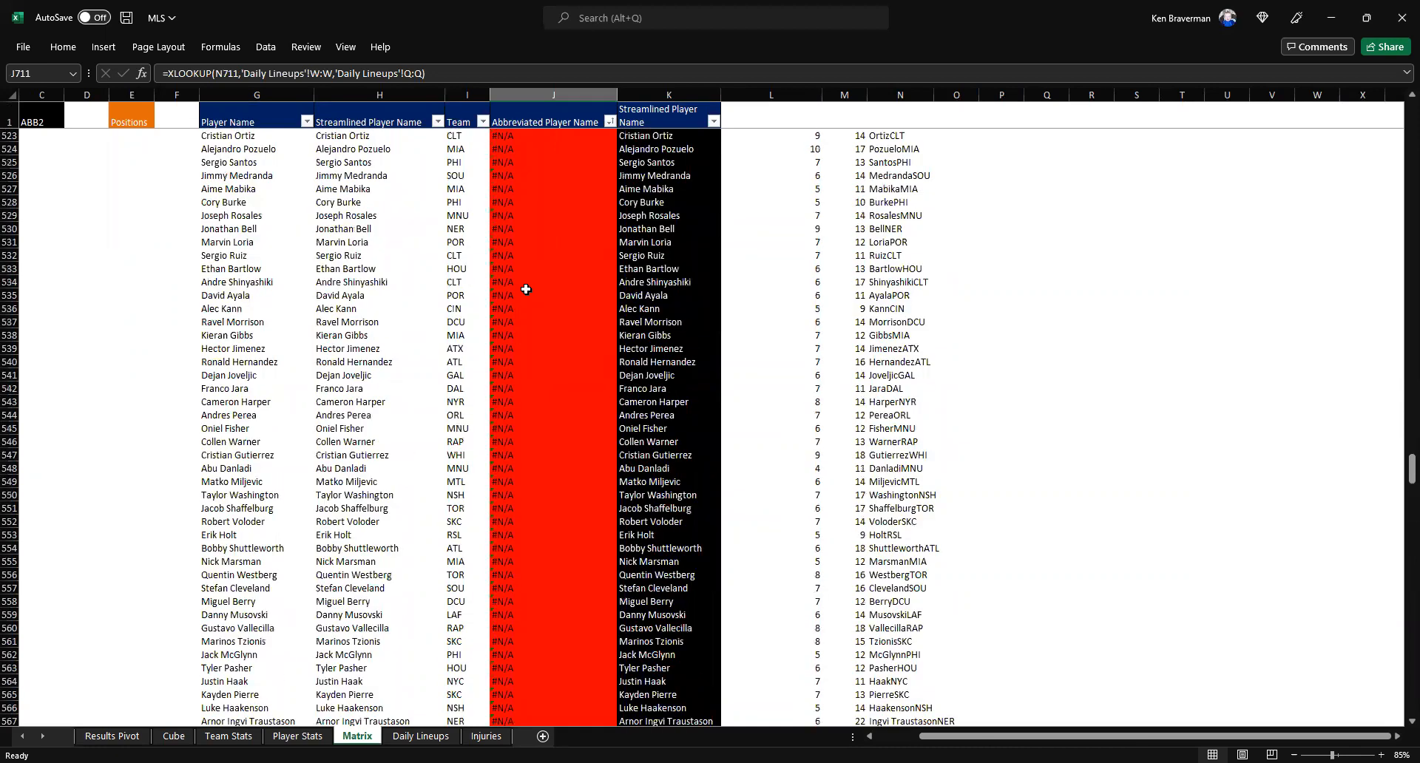
scroll(526, 289, up, 20)
drag(1410, 405, 1392, 276)
drag(1371, 110, 1107, 48)
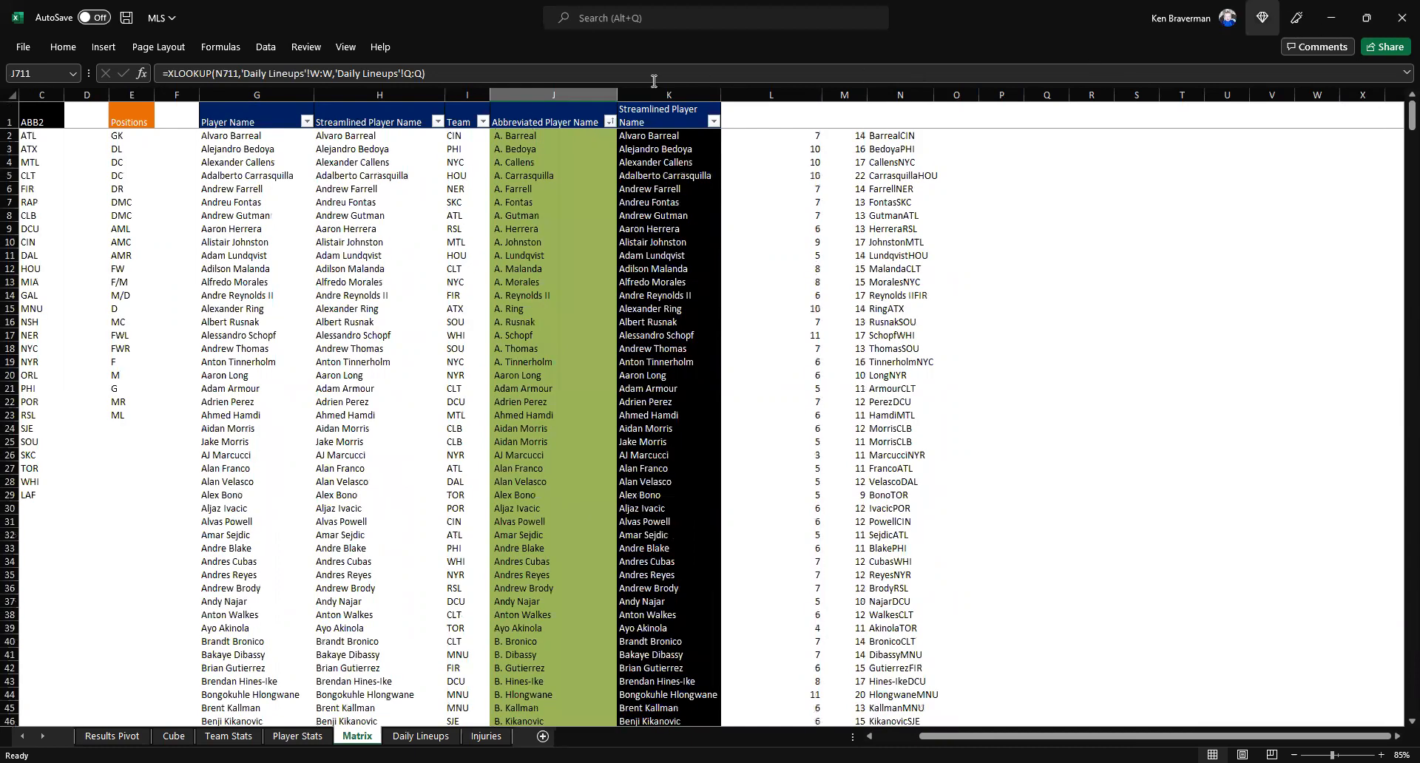
Check the Abbreviated Player Name column from J2 down through the lookup errors to the unmatched names listed below row 860
click(574, 91)
drag(538, 140, 591, 518)
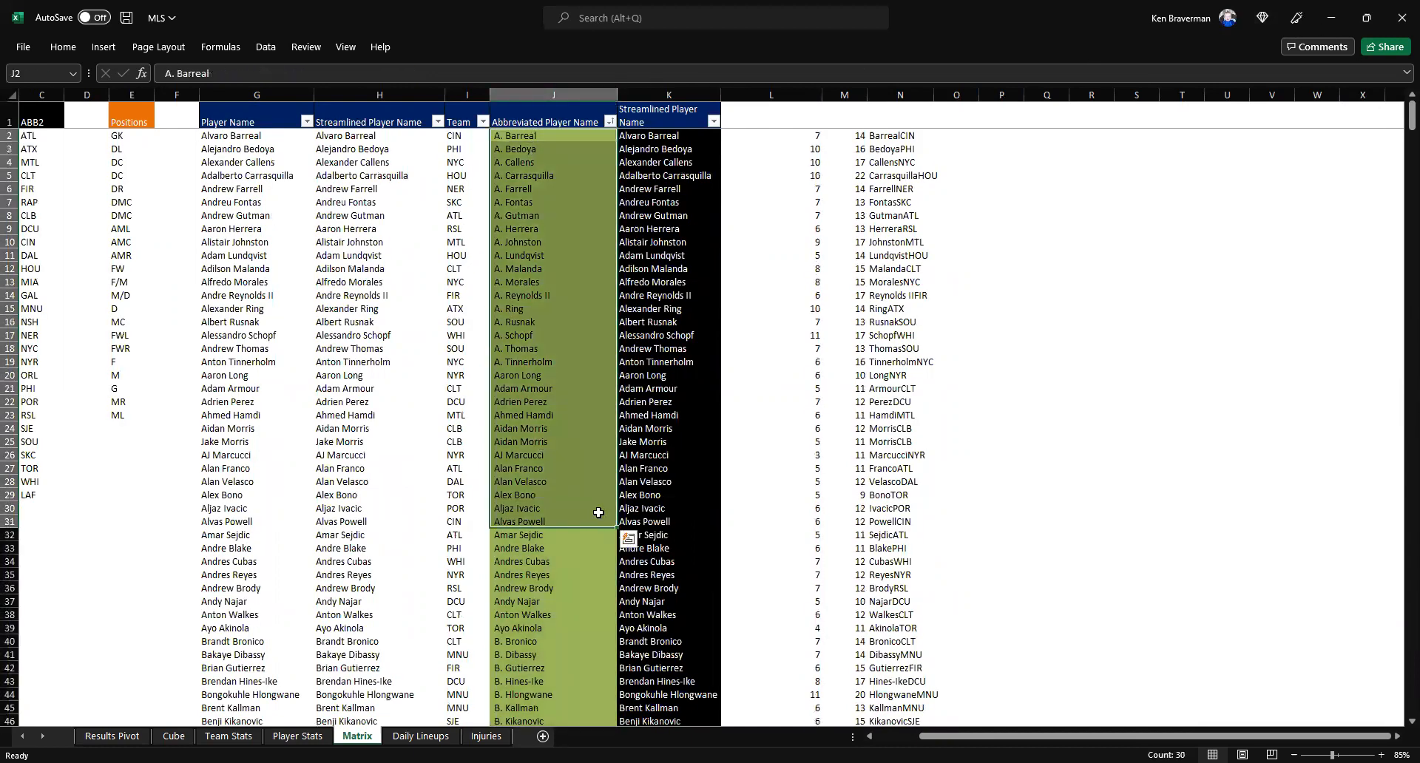
scroll(515, 498, down, 20)
scroll(1396, 199, down, 5)
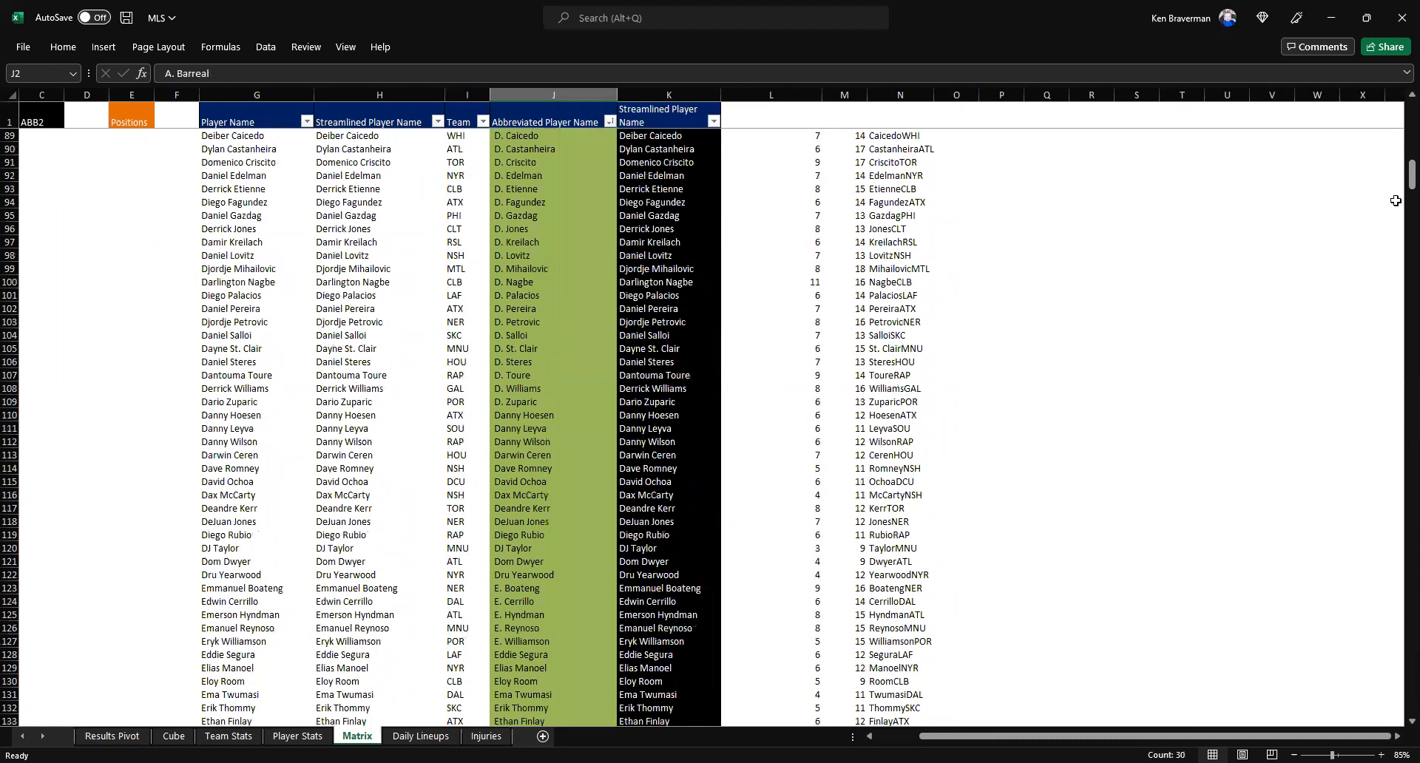
drag(1396, 232, 1396, 573)
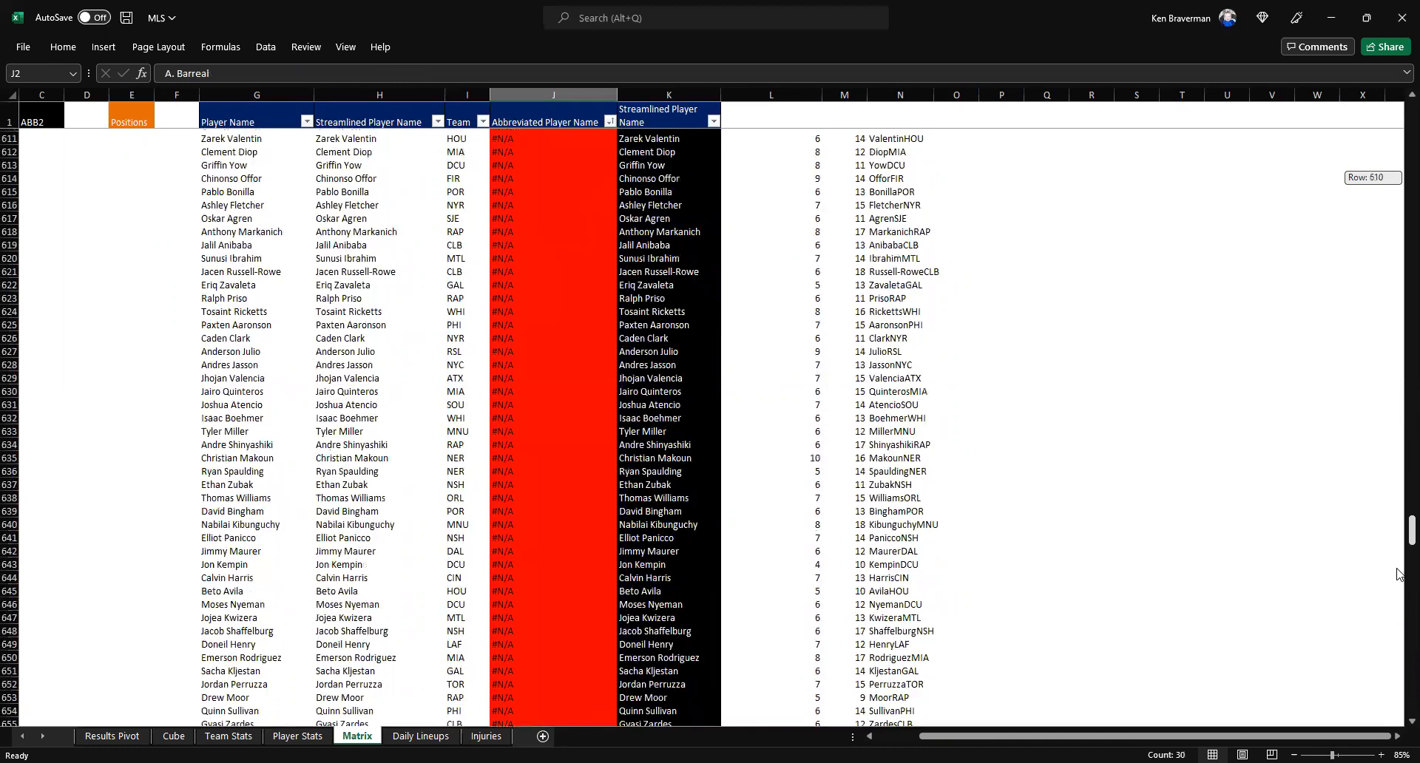
scroll(999, 487, down, 17)
scroll(723, 453, down, 17)
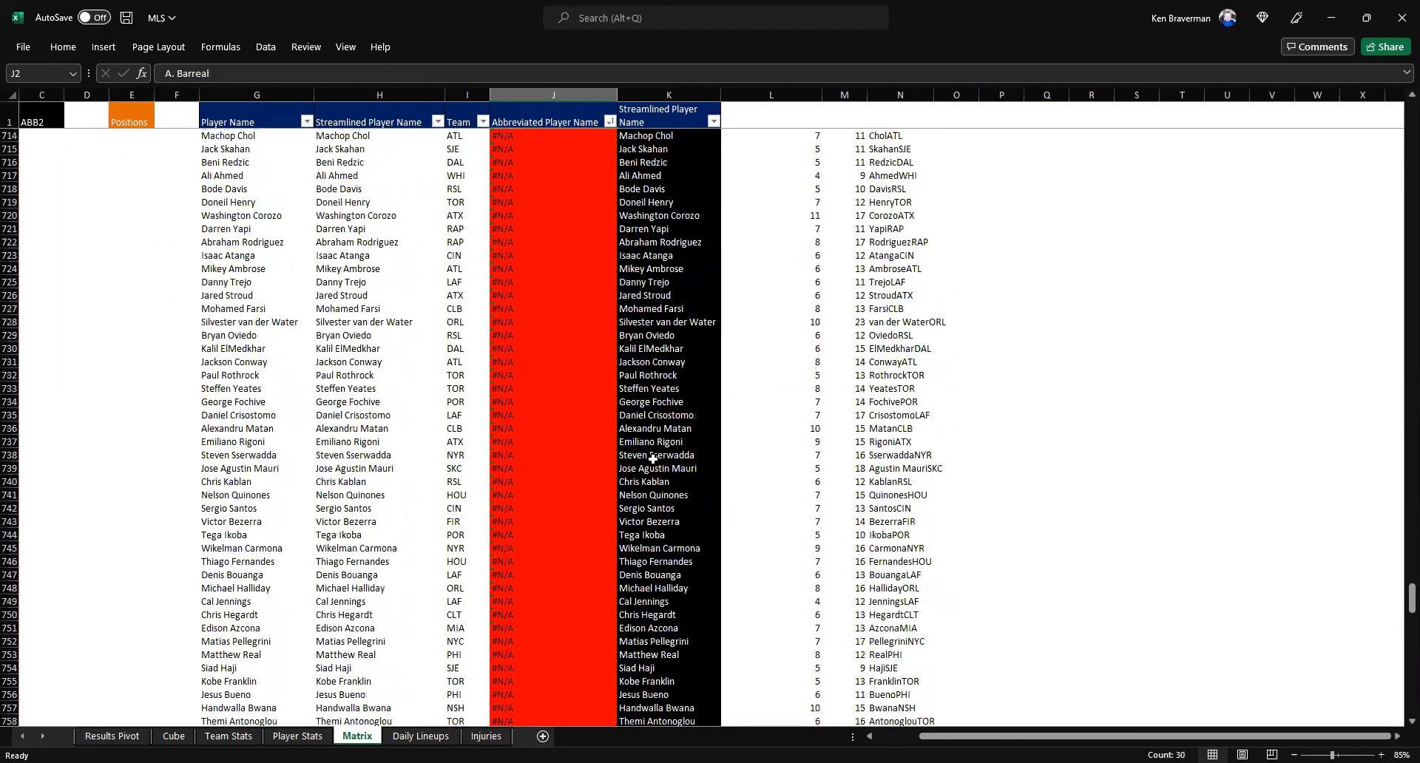
scroll(686, 449, down, 15)
drag(1397, 623, 1399, 682)
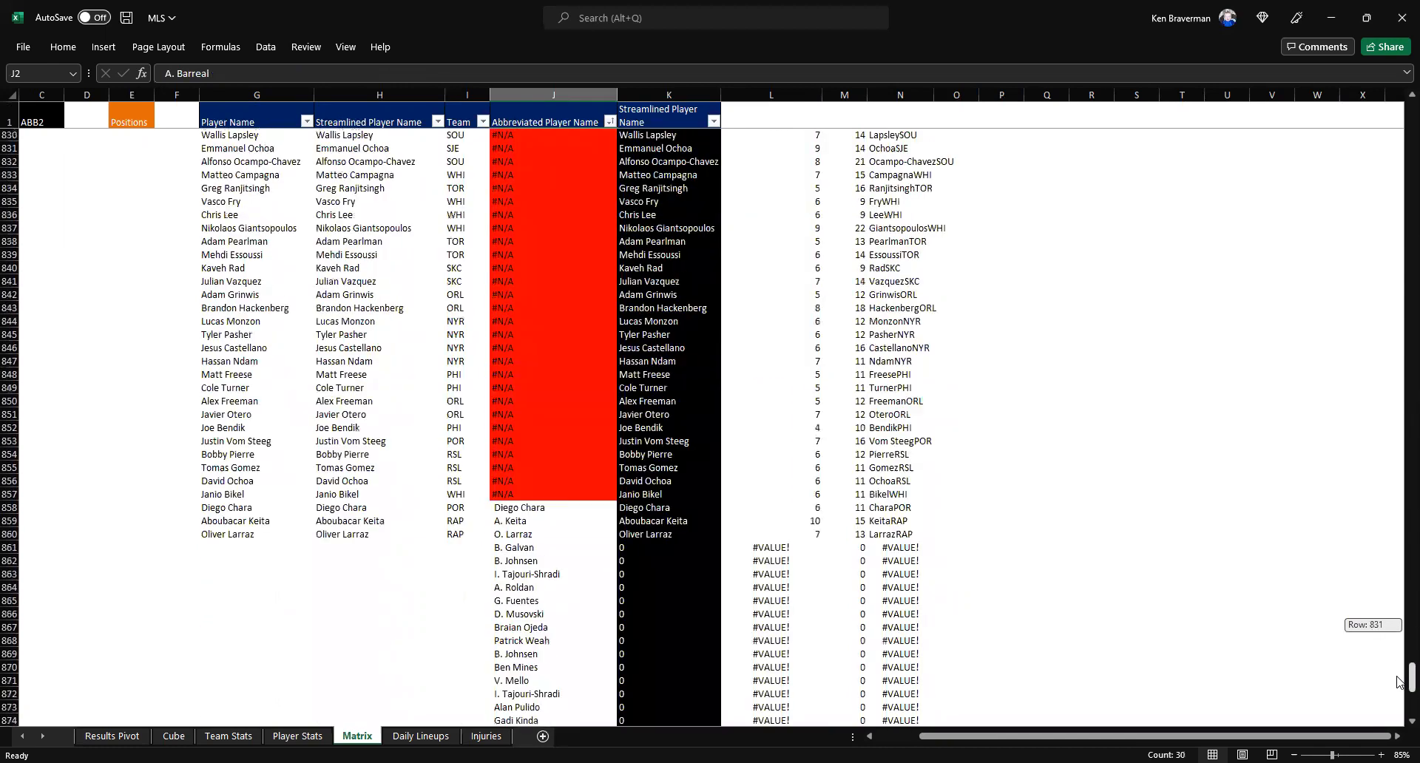
scroll(1011, 618, down, 5)
ctrl+scroll(616, 553, up, 1)
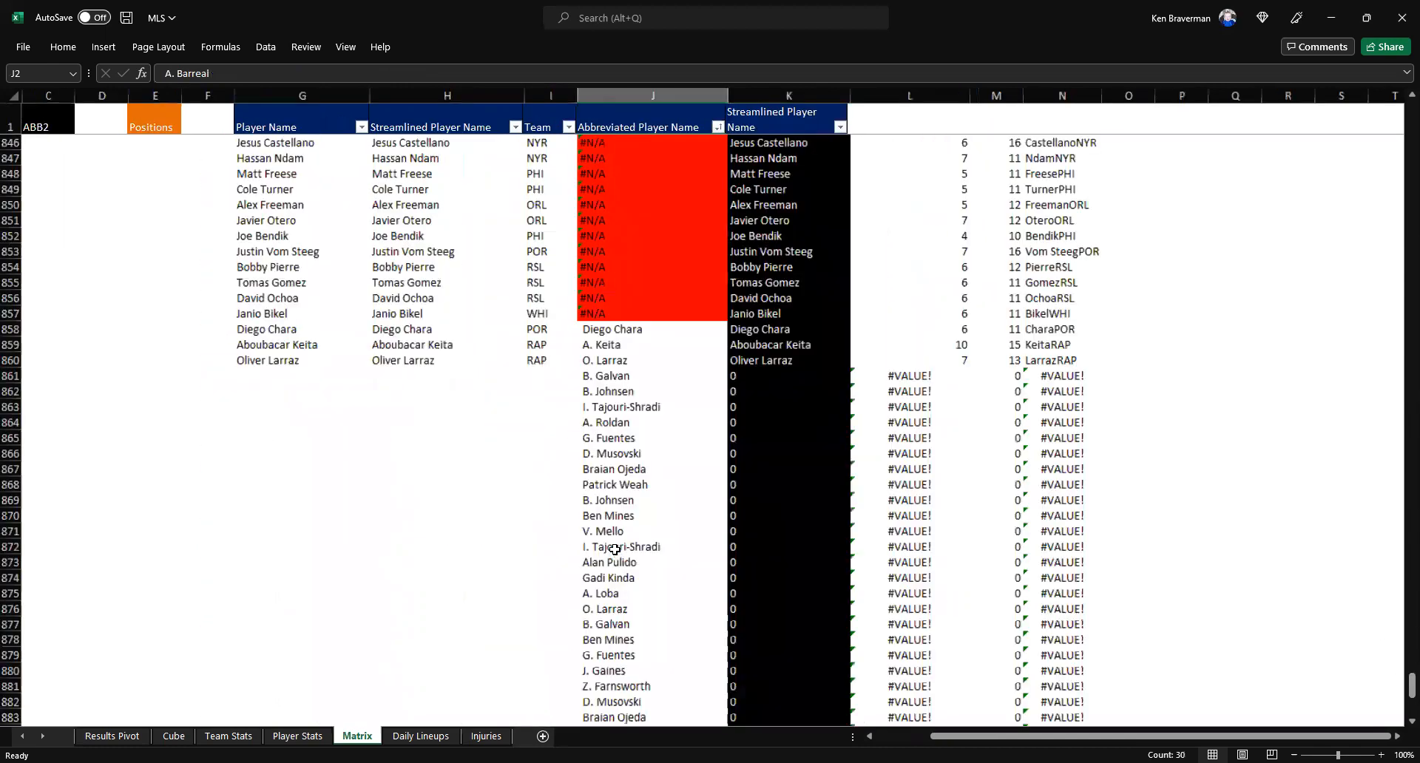
ctrl+scroll(857, 400, up, 2)
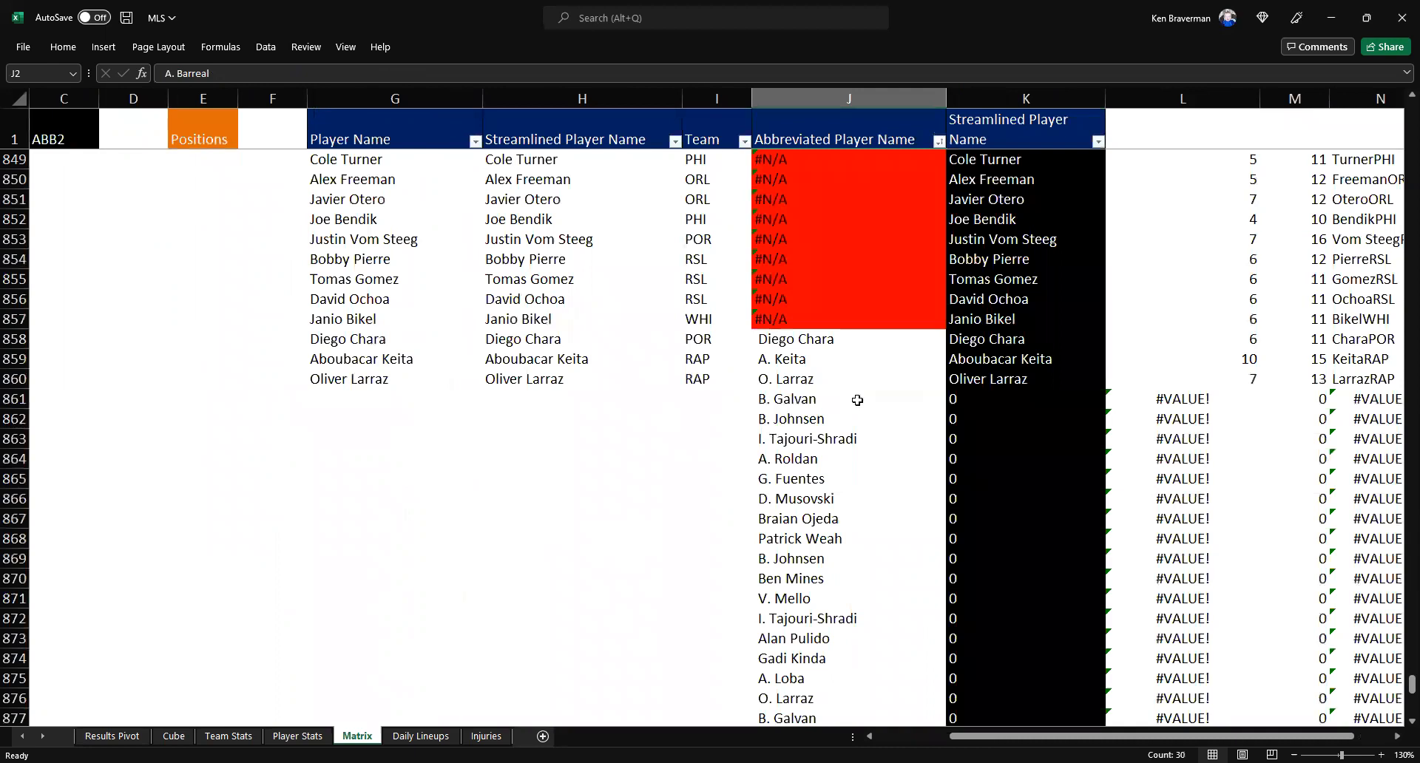
Copy the unmatched name B. Galvan from J861 and search RotoWire's player search for "Galva"
click(937, 395)
key(ctrl+c)
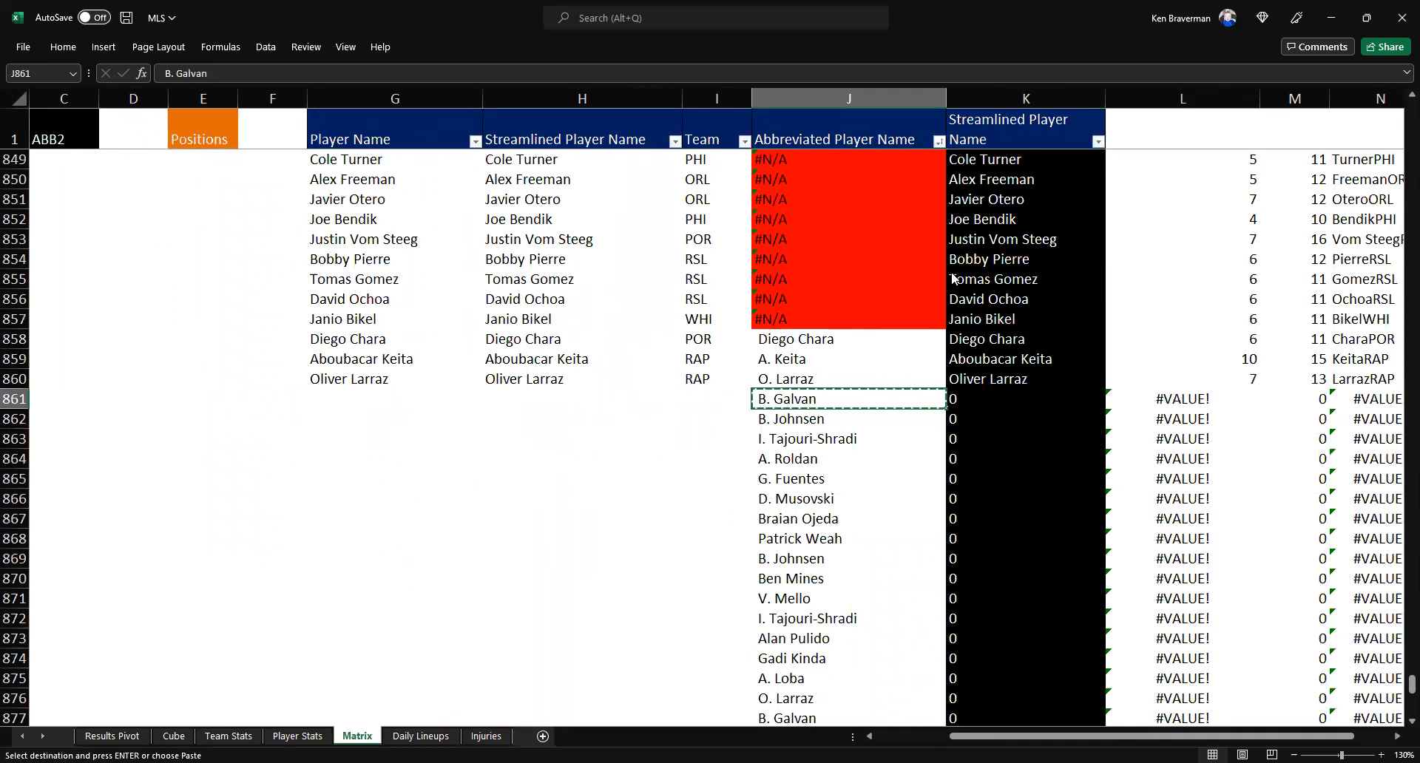
key(alt+Tab)
click(1067, 168)
text(Galvin)
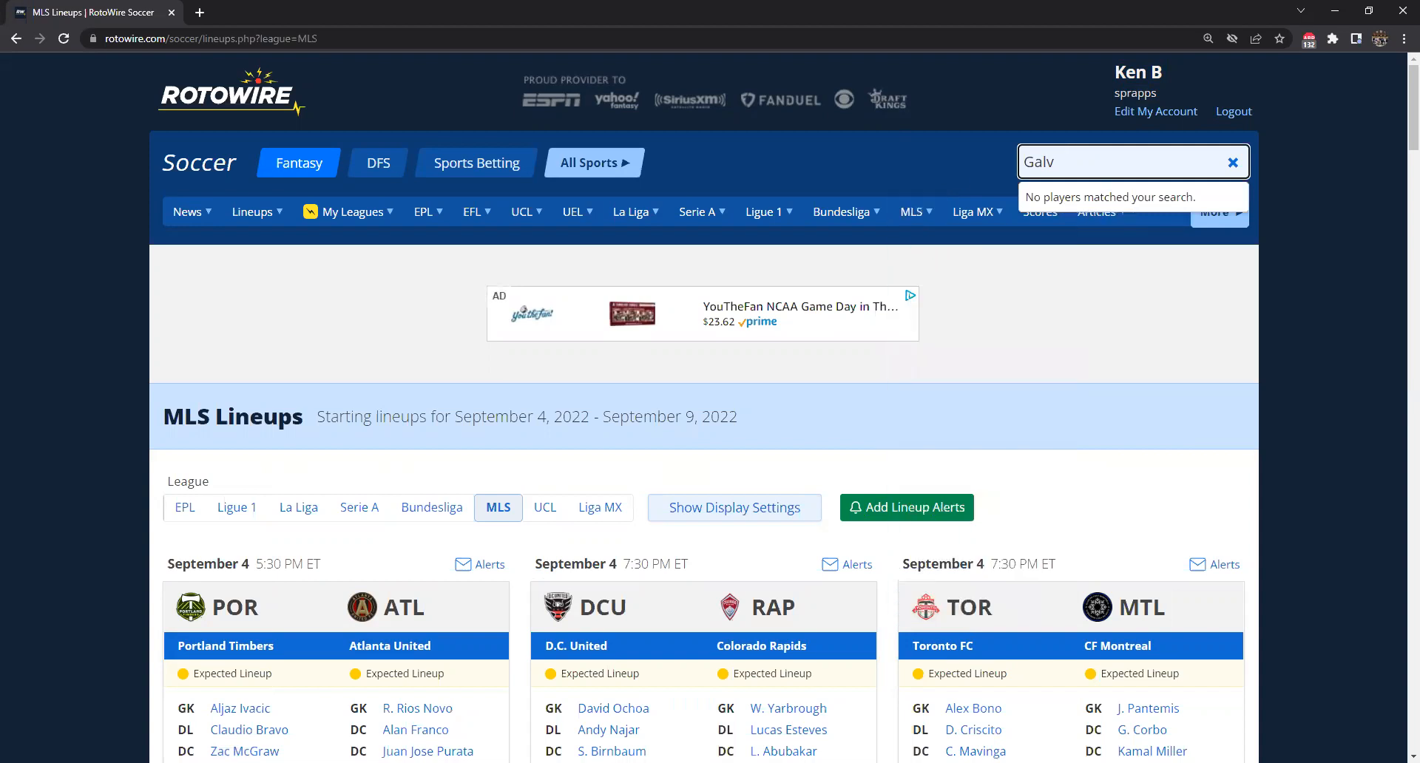
key(BackSpace)
key(BackSpace)
text(v)
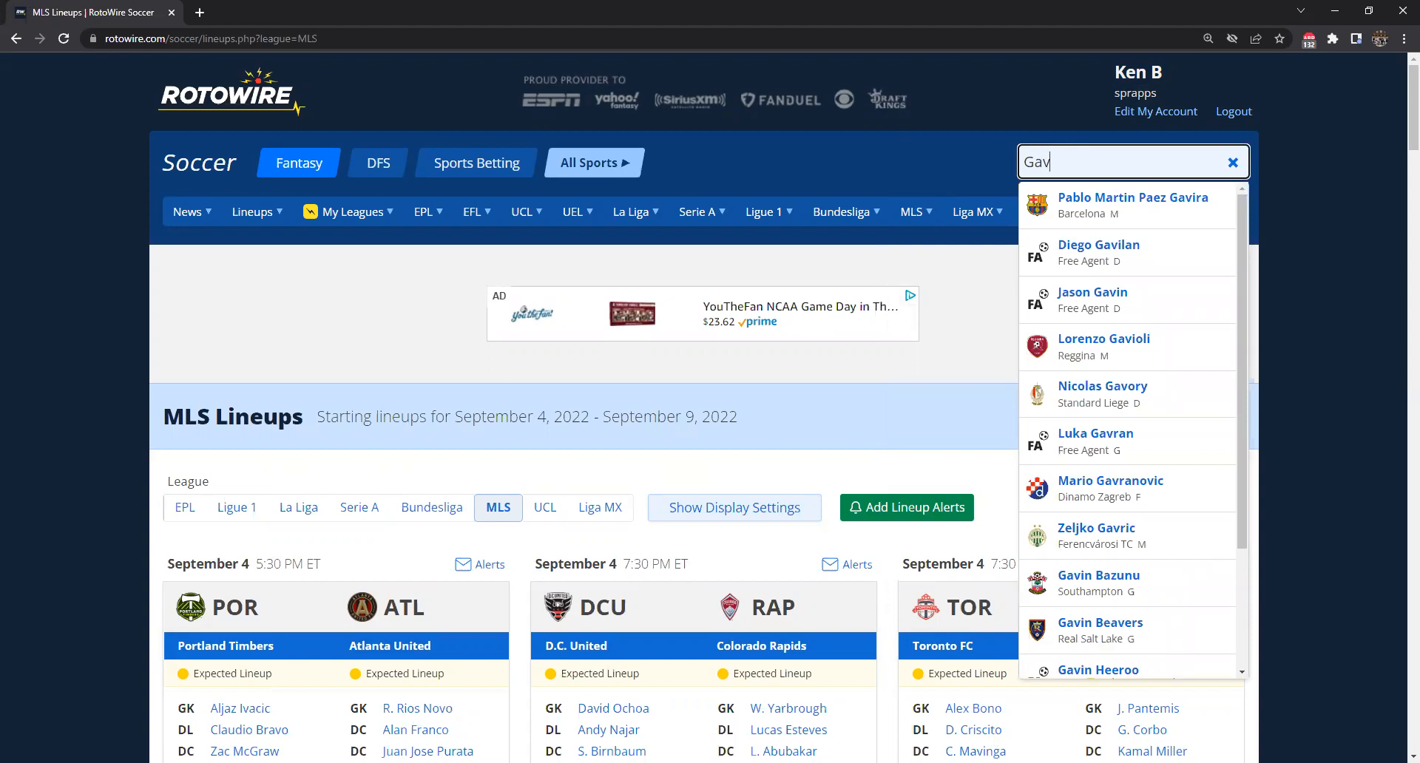
key(alt+Tab)
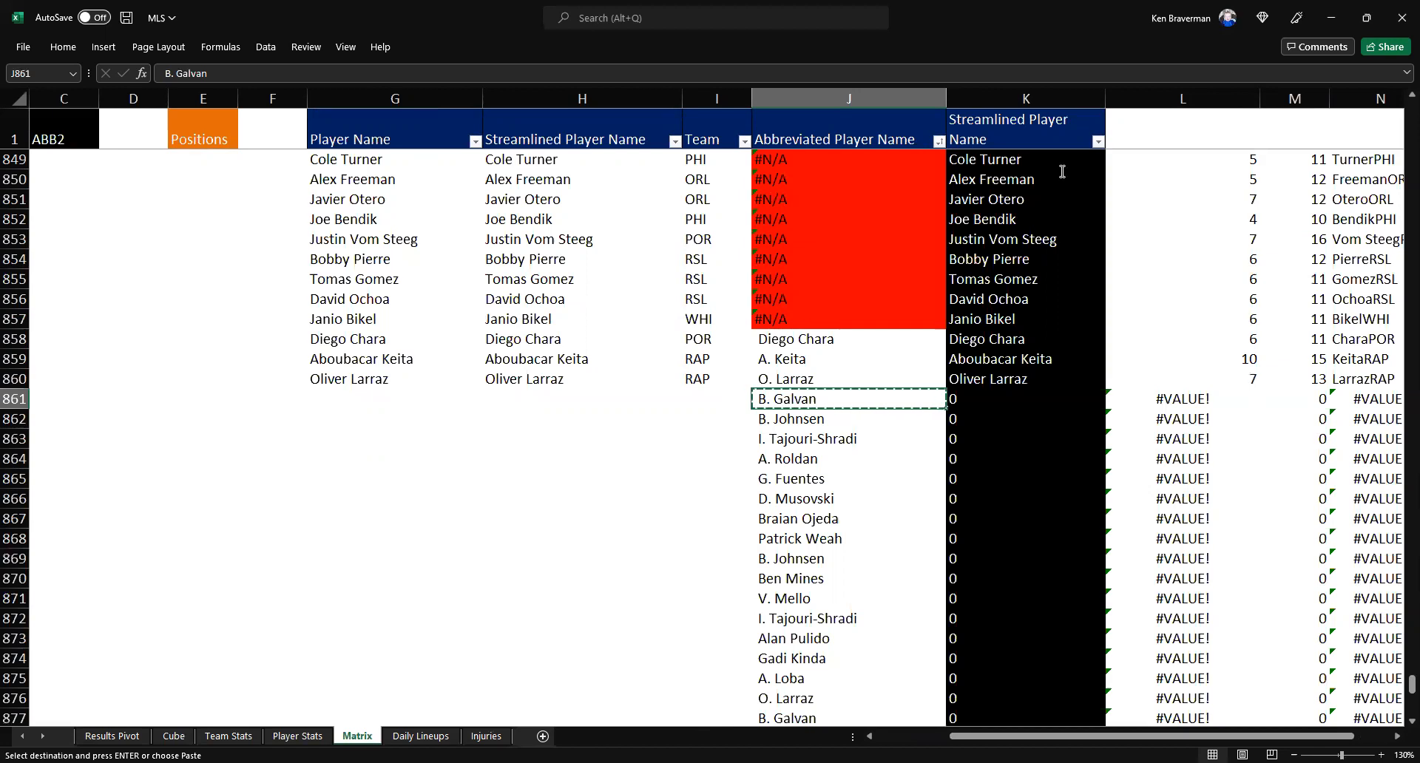
key(alt+Tab)
text(a)
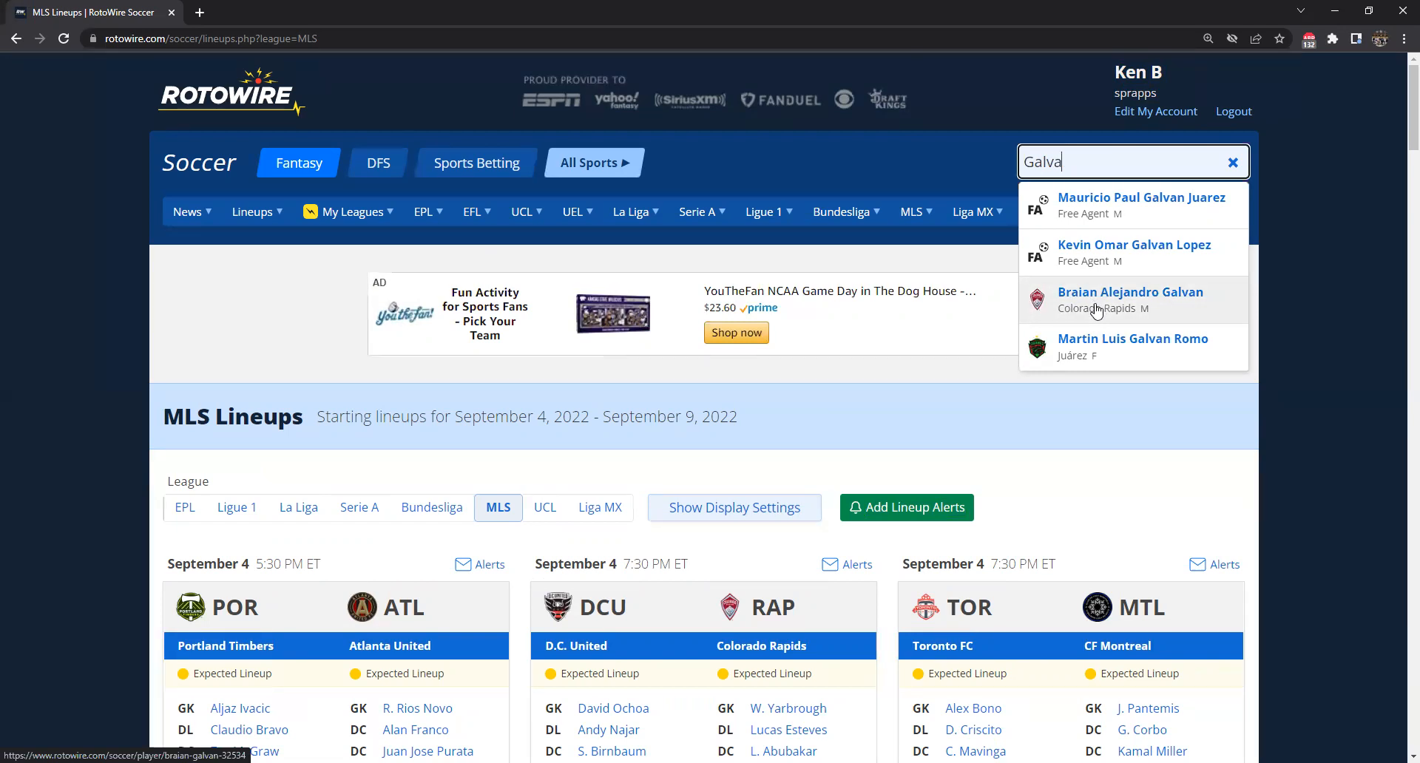
Open the Colorado Rapids player Braian Alejandro Galvan on RotoWire and copy the name Braian Galvan from the profile heading
click(1097, 309)
scroll(458, 347, down, 2)
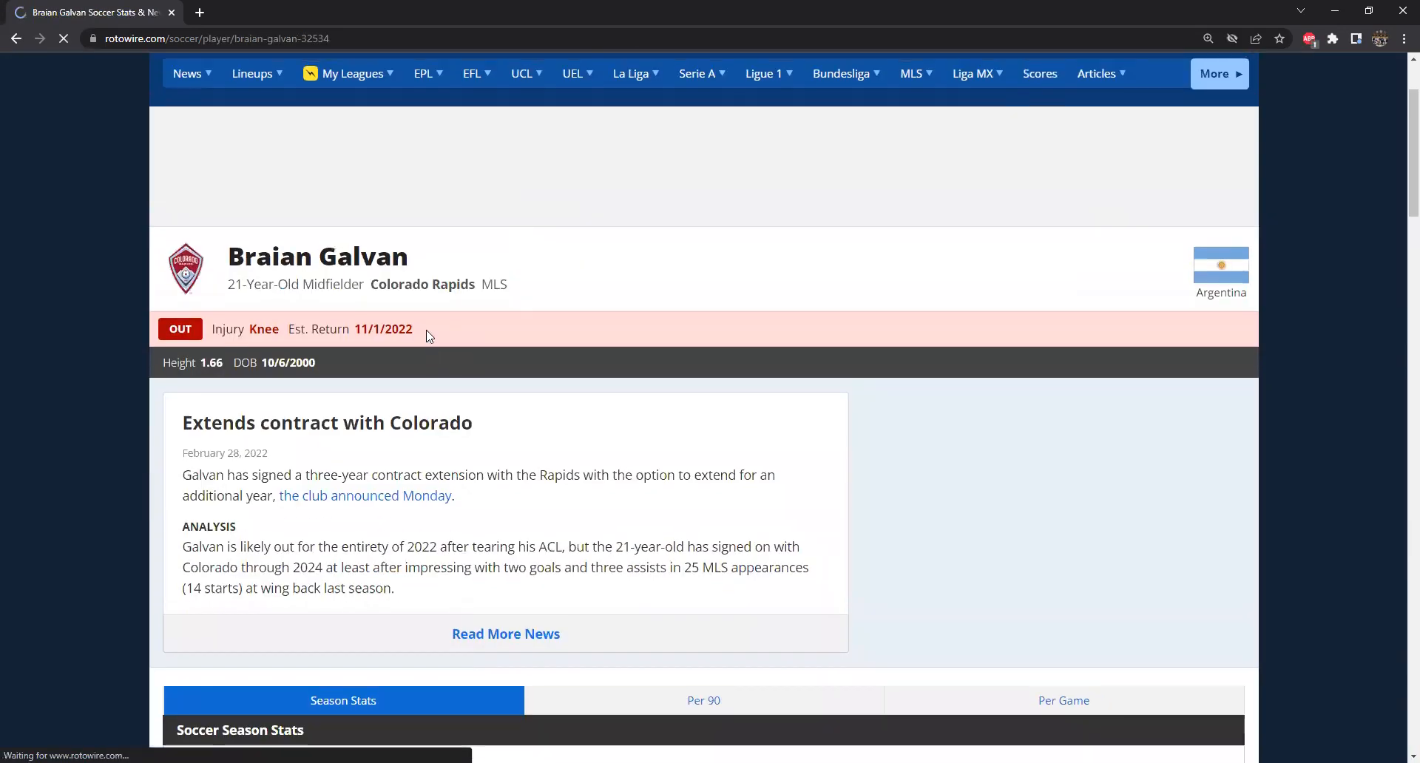
drag(409, 257, 229, 259)
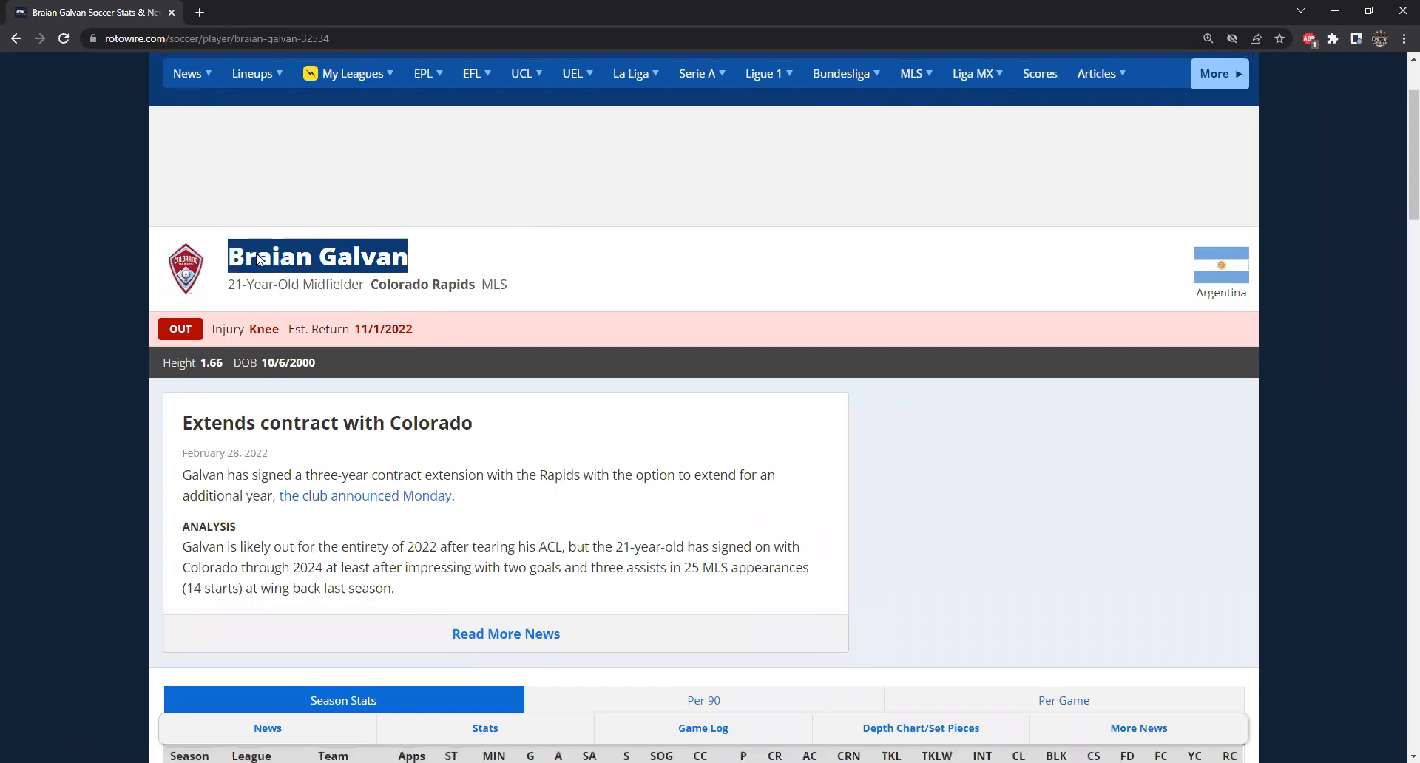
right_click(278, 258)
click(312, 269)
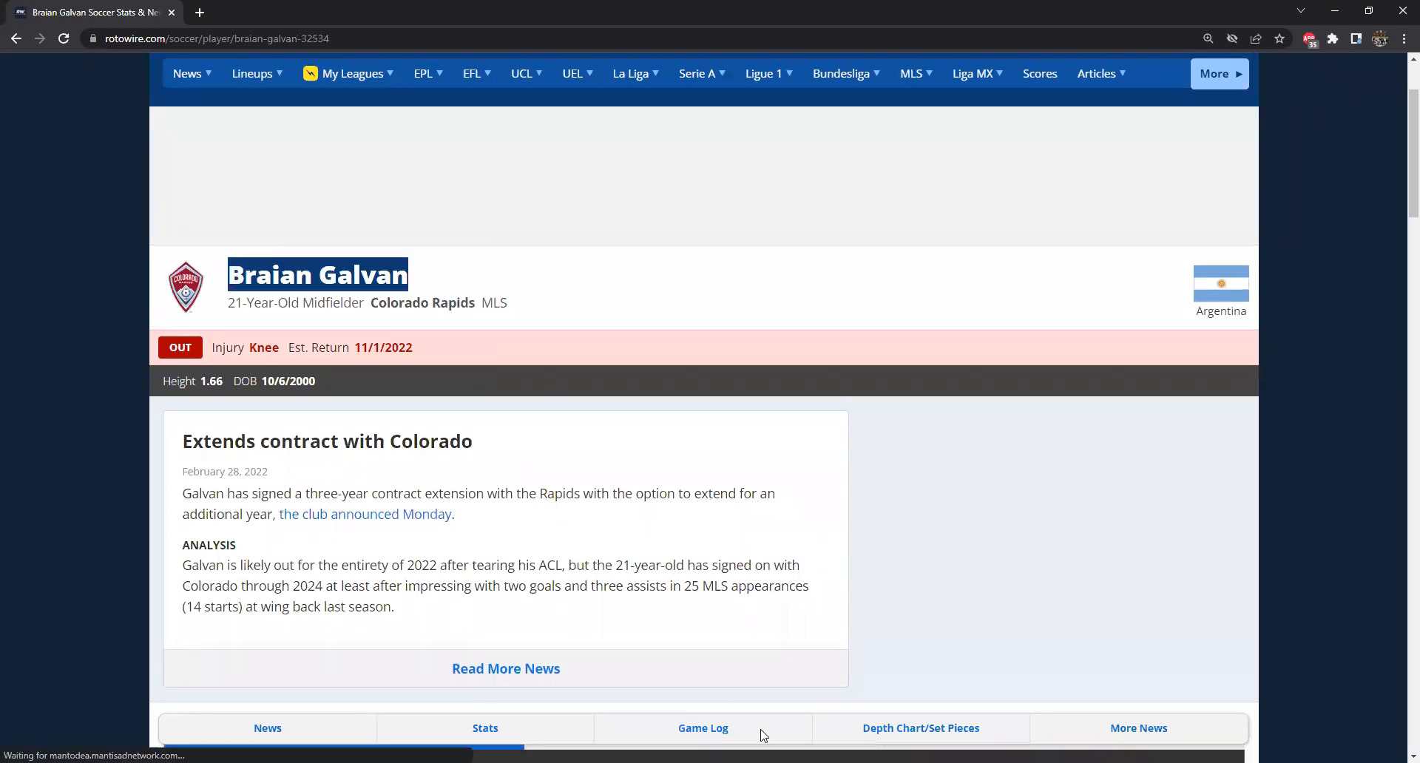
Return to Excel and add Braian Galvan in row 861 of Matrix as player name and streamlined name, with team RAP
key(alt+Tab)
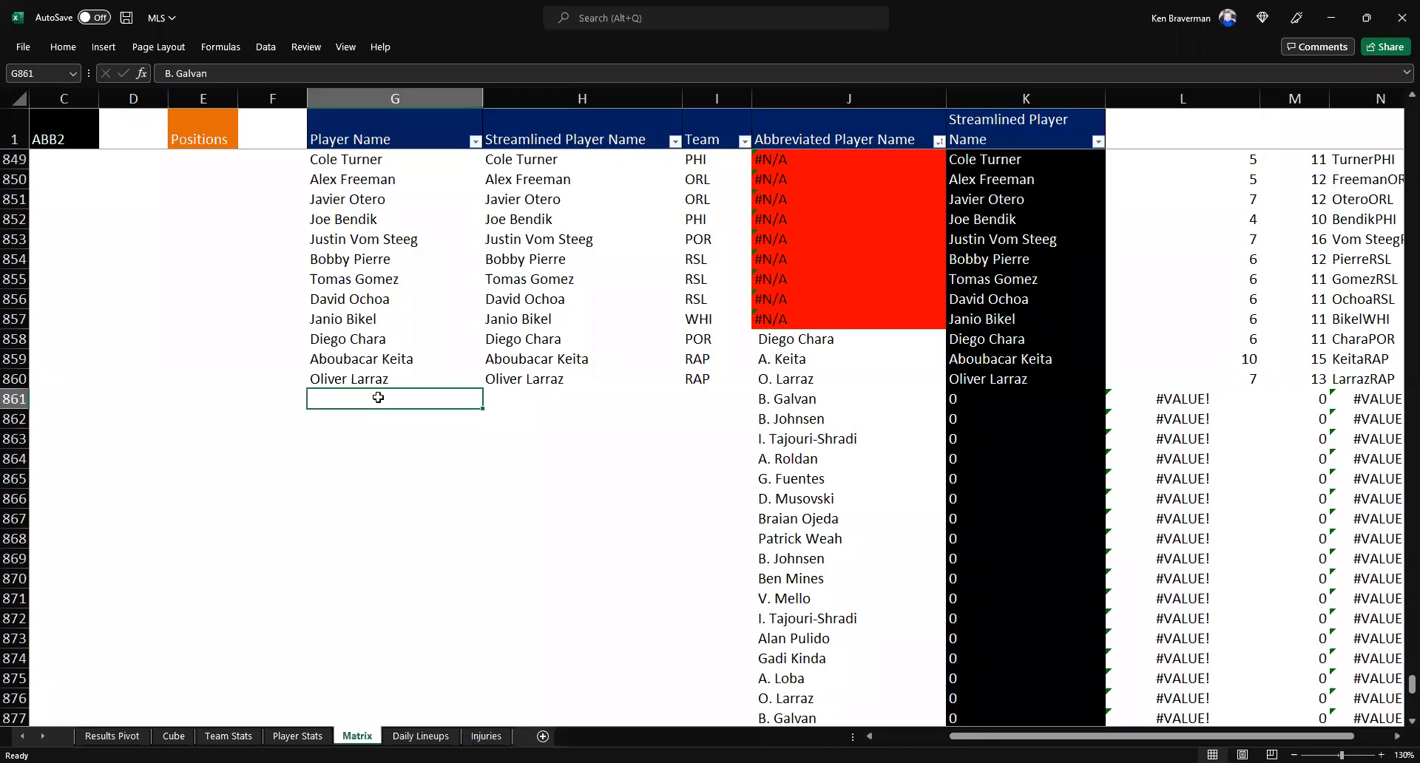
key(ctrl+v)
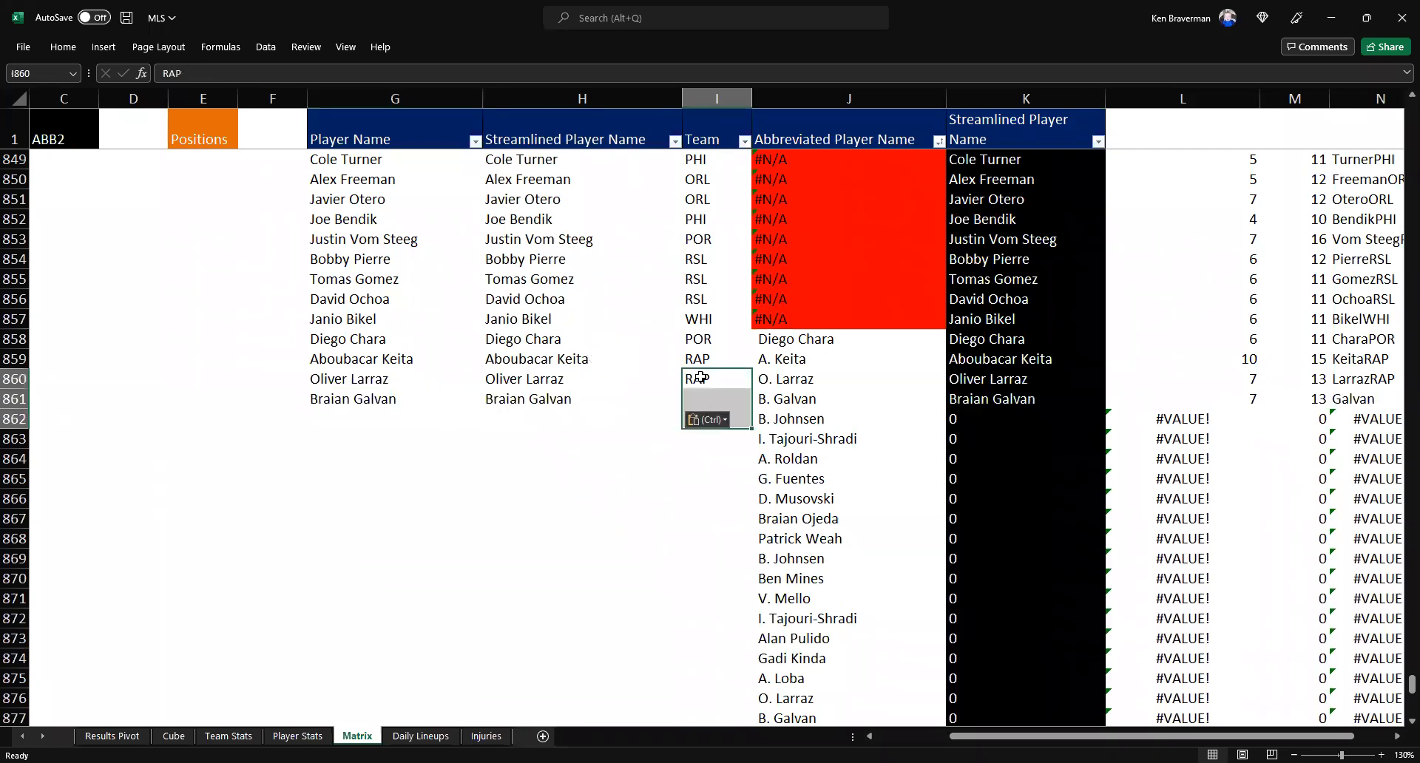
click(717, 419)
key(Delete)
scroll(813, 444, down, 2)
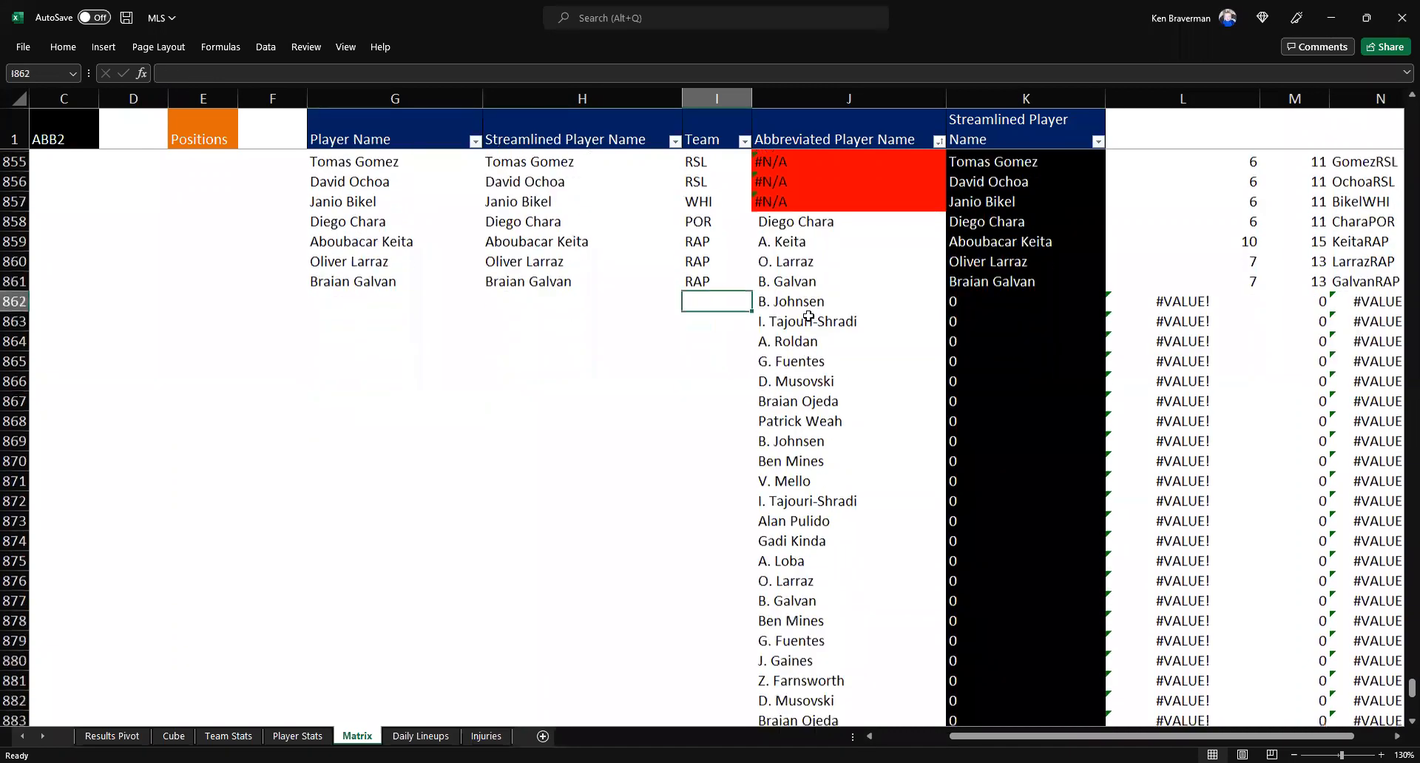
Review the leftover abbreviated names below row 861 on Matrix and check the Colorado Rapids' streamlined names on Daily Lineups
click(810, 321)
key(Up)
key(Up)
key(Down)
key(Down)
key(Down)
scroll(402, 557, up, 1)
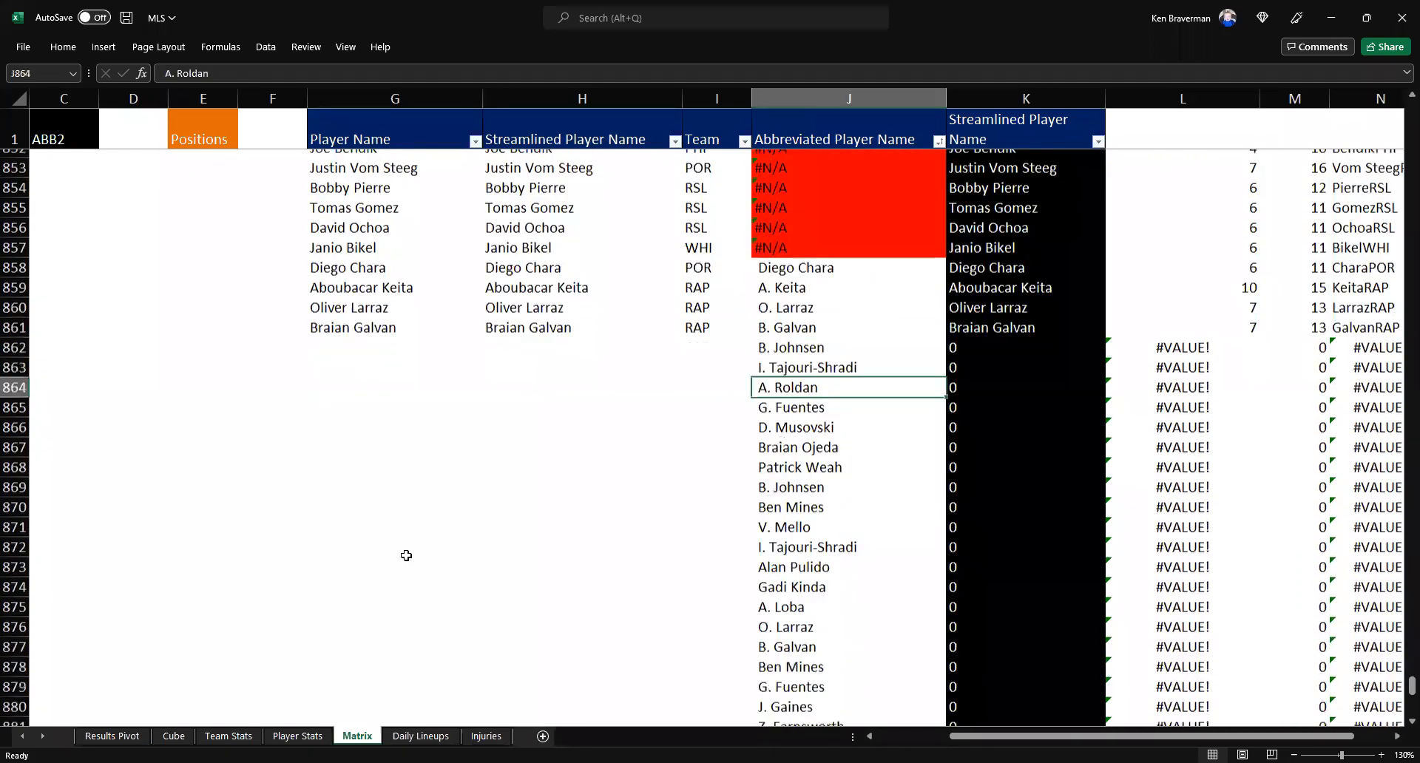
key(ctrl+Page_Down)
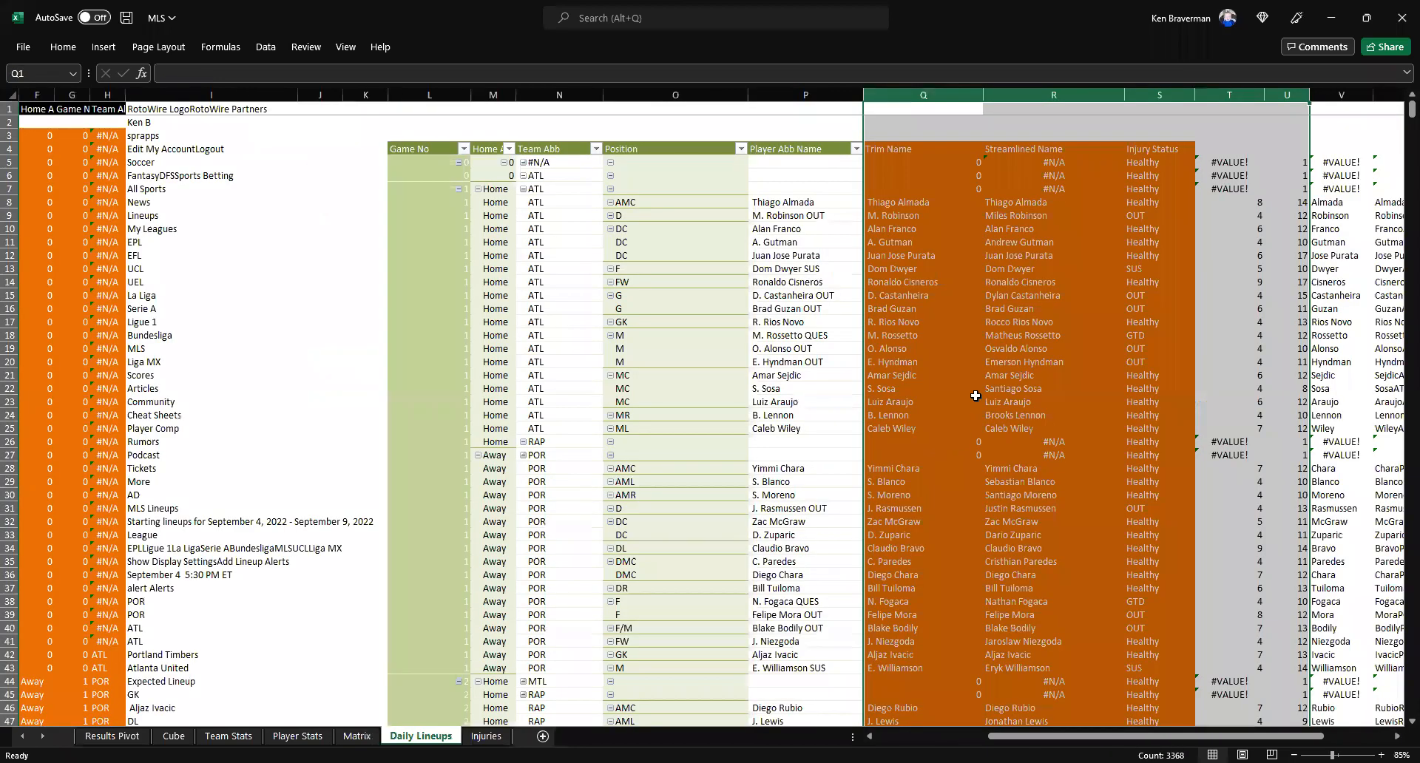
scroll(1018, 521, down, 10)
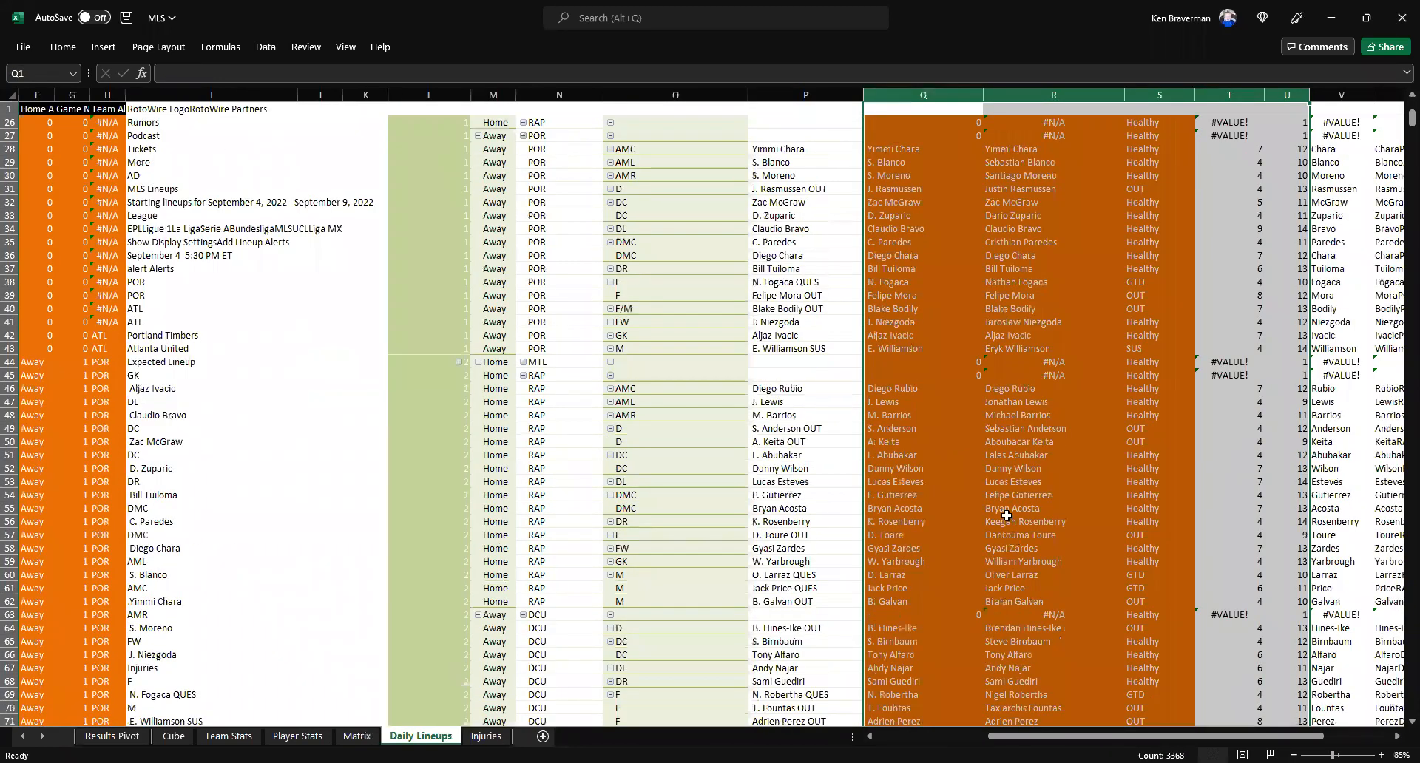
click(872, 414)
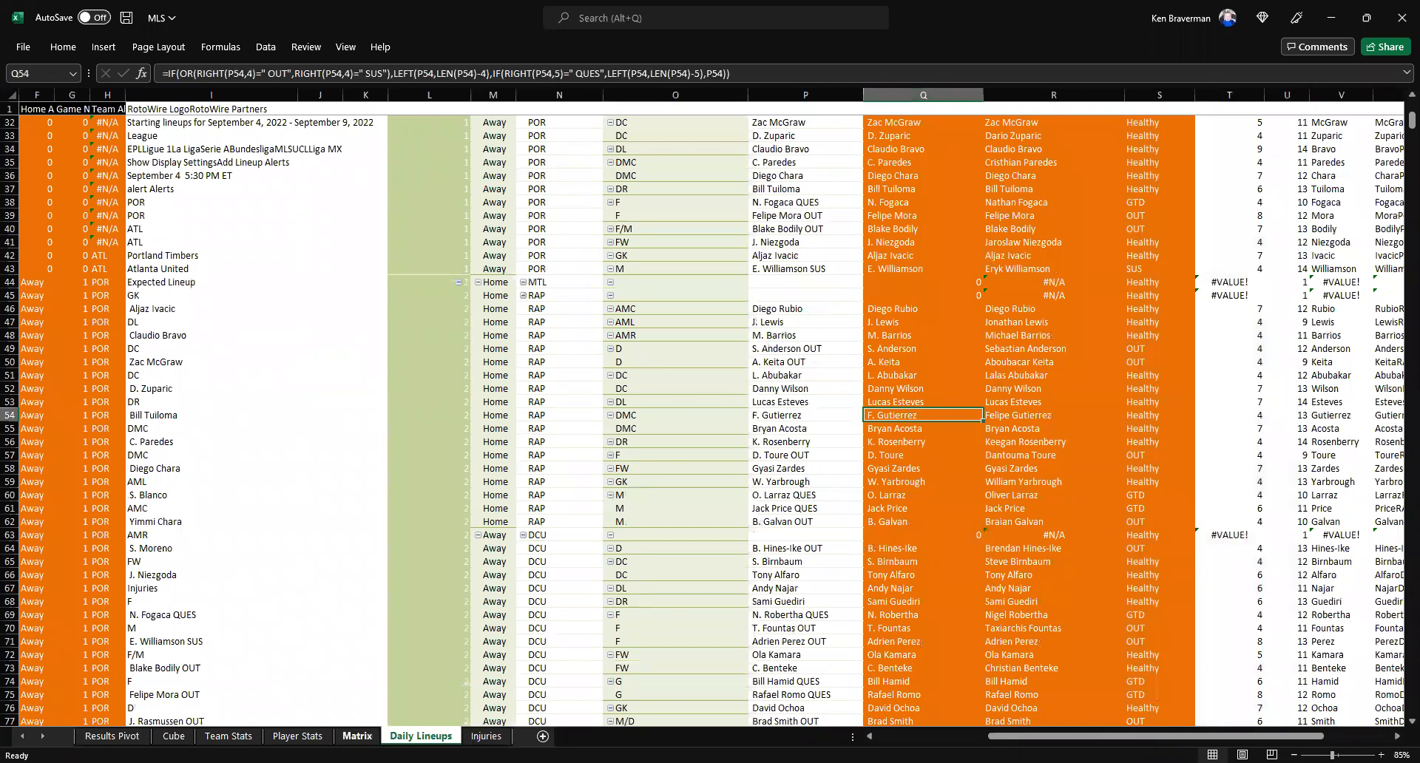
Go back to Matrix and review the Braian Galvan row along with the abbreviated-name lookups above it
key(ctrl+Page_Up)
scroll(447, 255, down, 1)
drag(379, 220, 712, 219)
scroll(509, 328, up, 9)
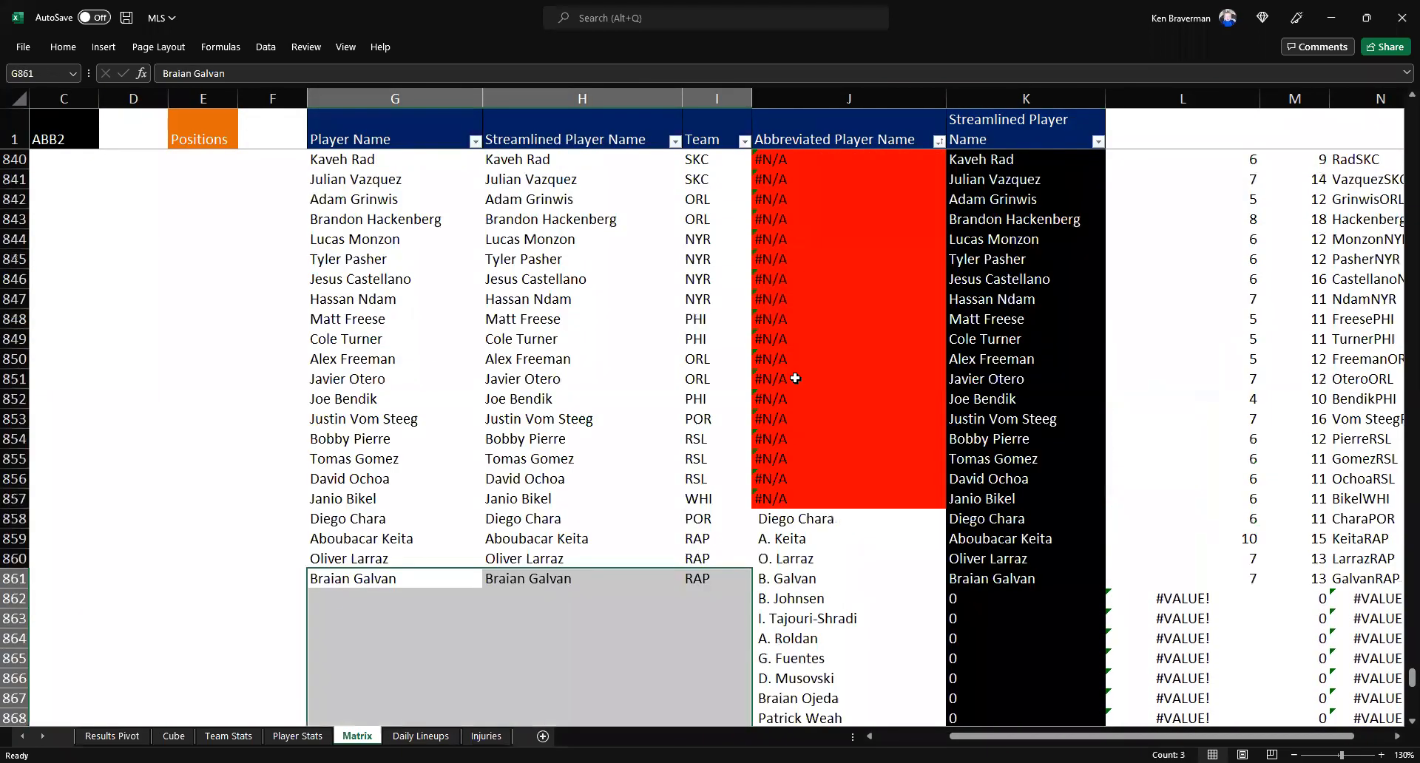
click(851, 302)
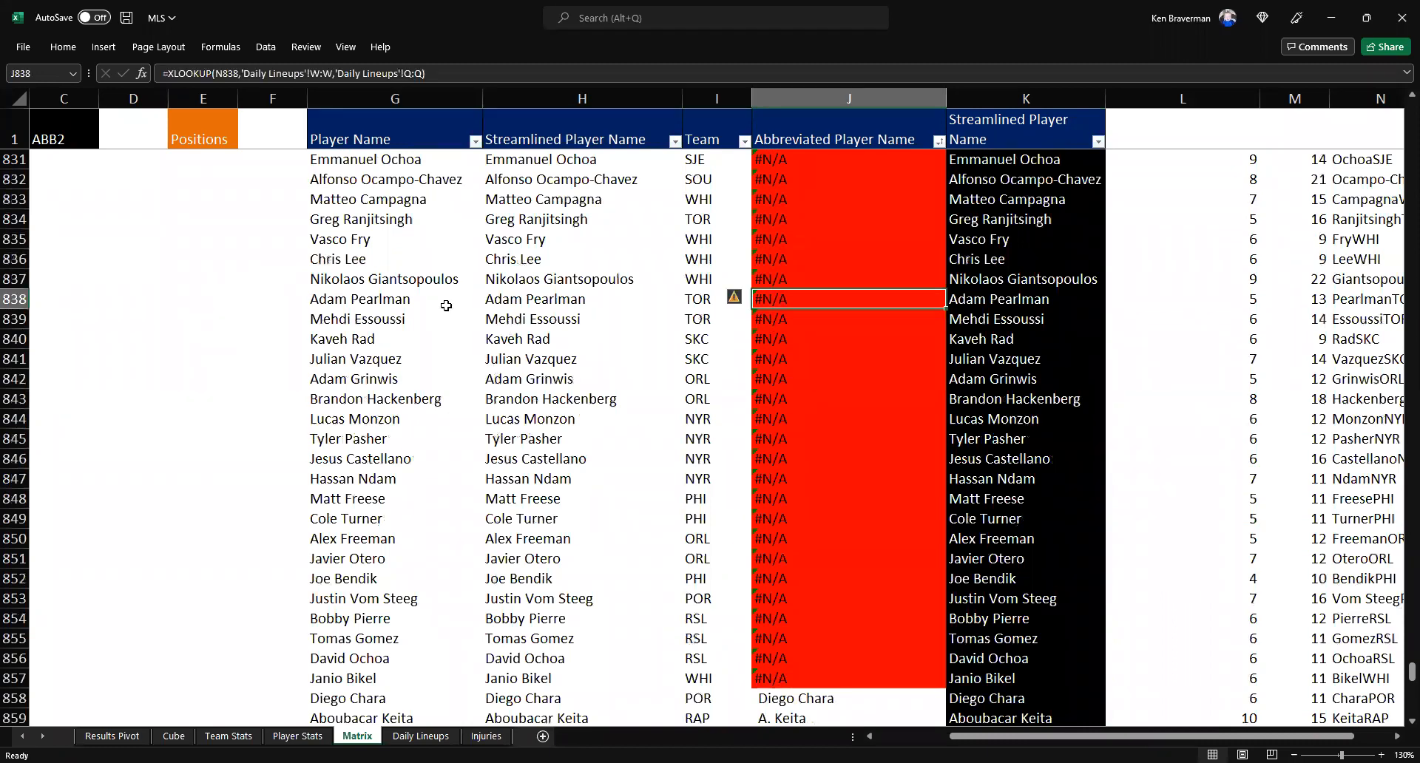
scroll(780, 333, up, 3)
key(ctrl+Left)
scroll(792, 328, up, 1)
click(792, 328)
scroll(795, 355, down, 5)
scroll(796, 379, down, 6)
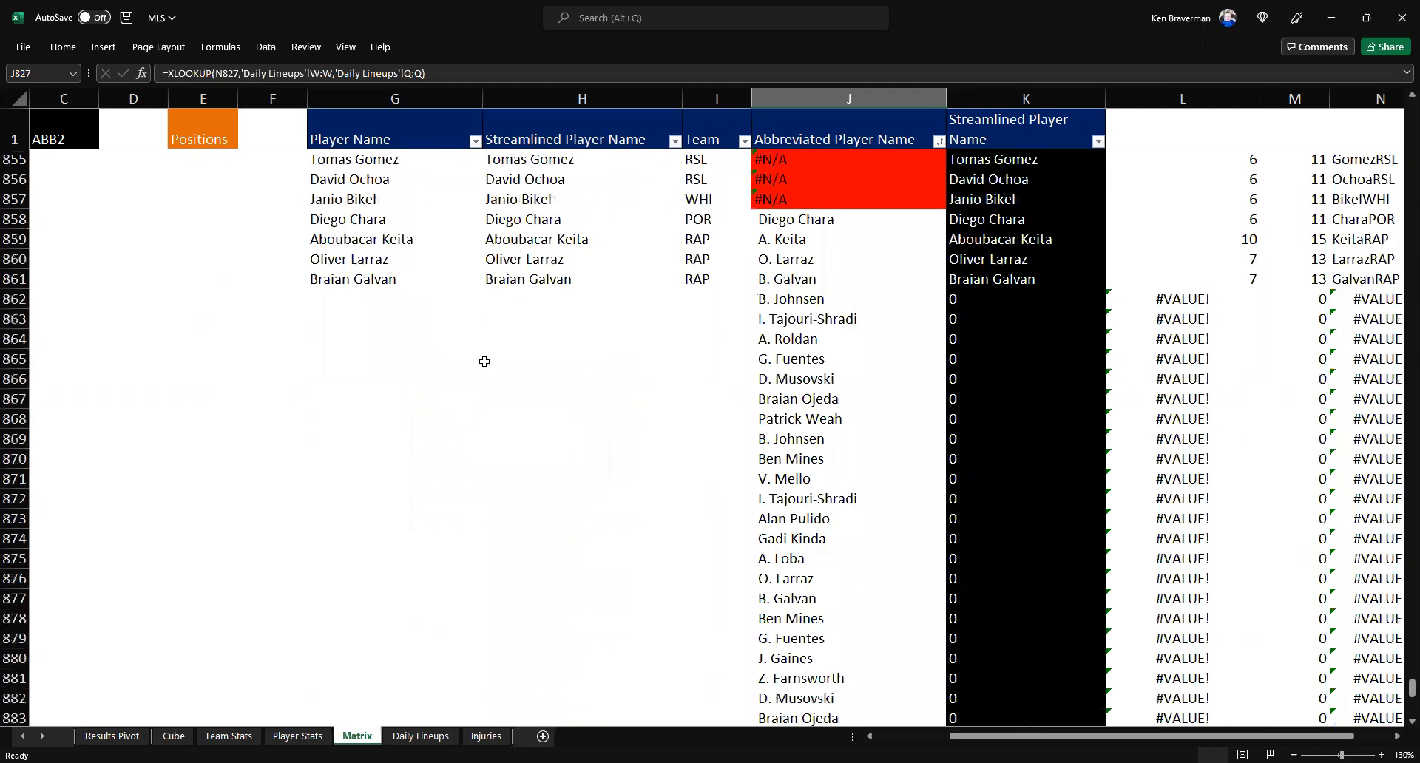
Refresh the pivot table on the Results Pivot sheet
click(112, 736)
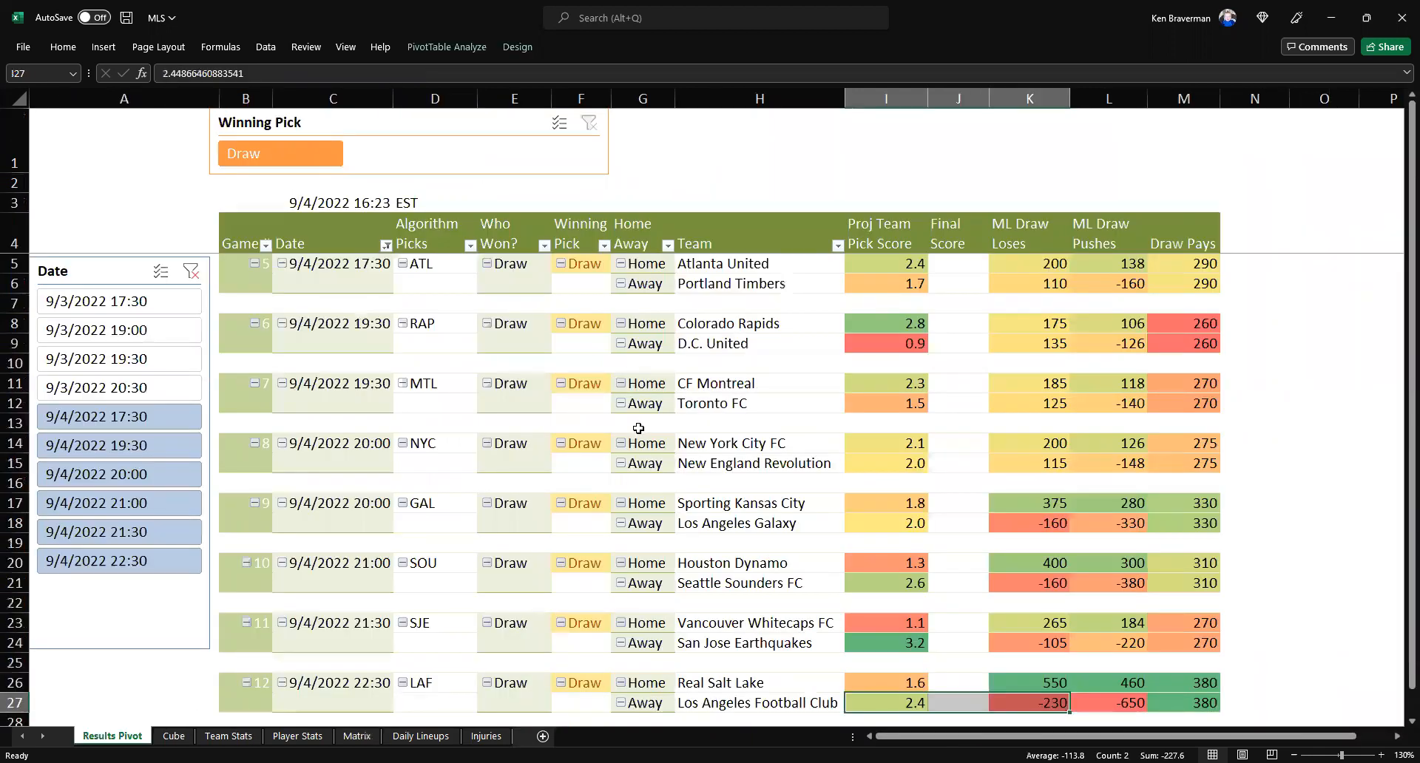
right_click(638, 428)
click(678, 510)
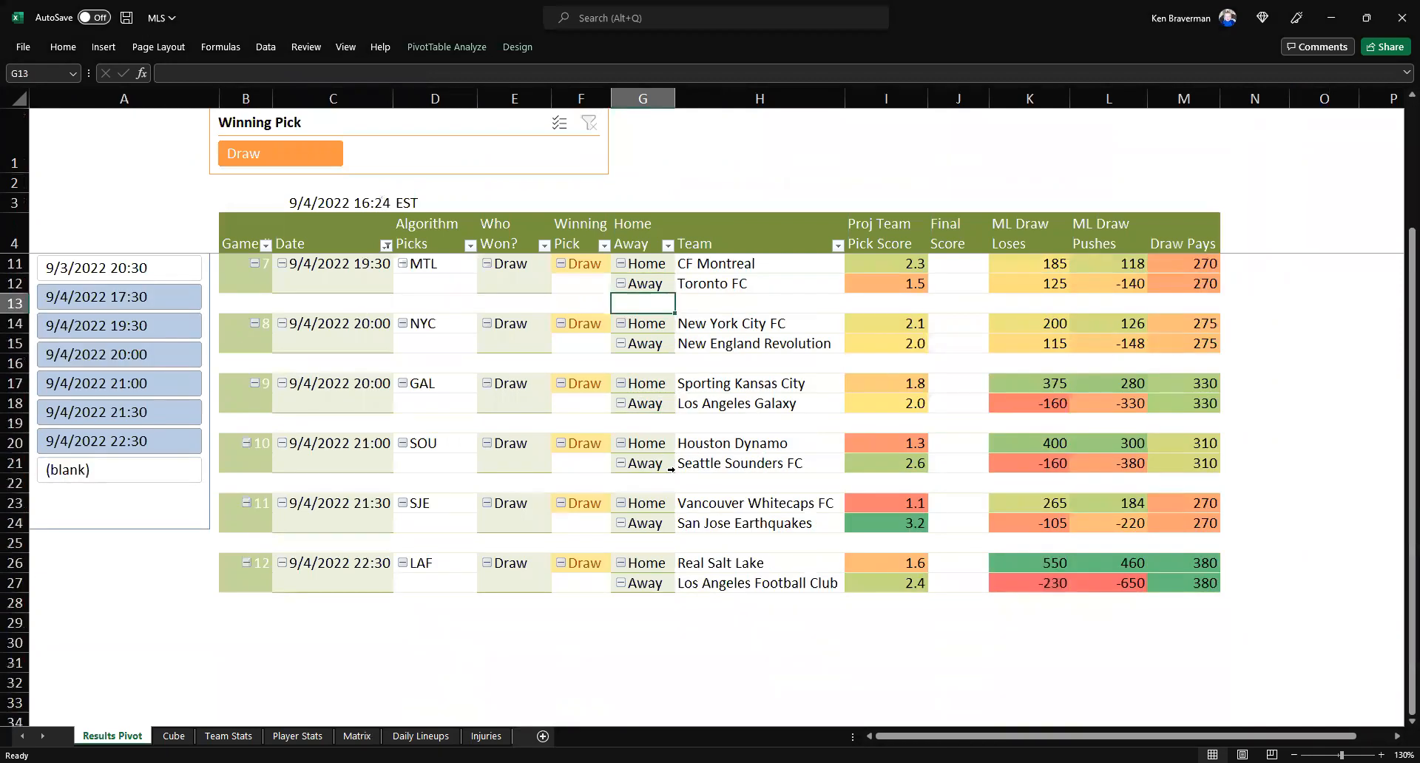
Examine the September 4 teams, dates and moneyline odds in rows 10 to 25 of the Cube sheet
click(175, 736)
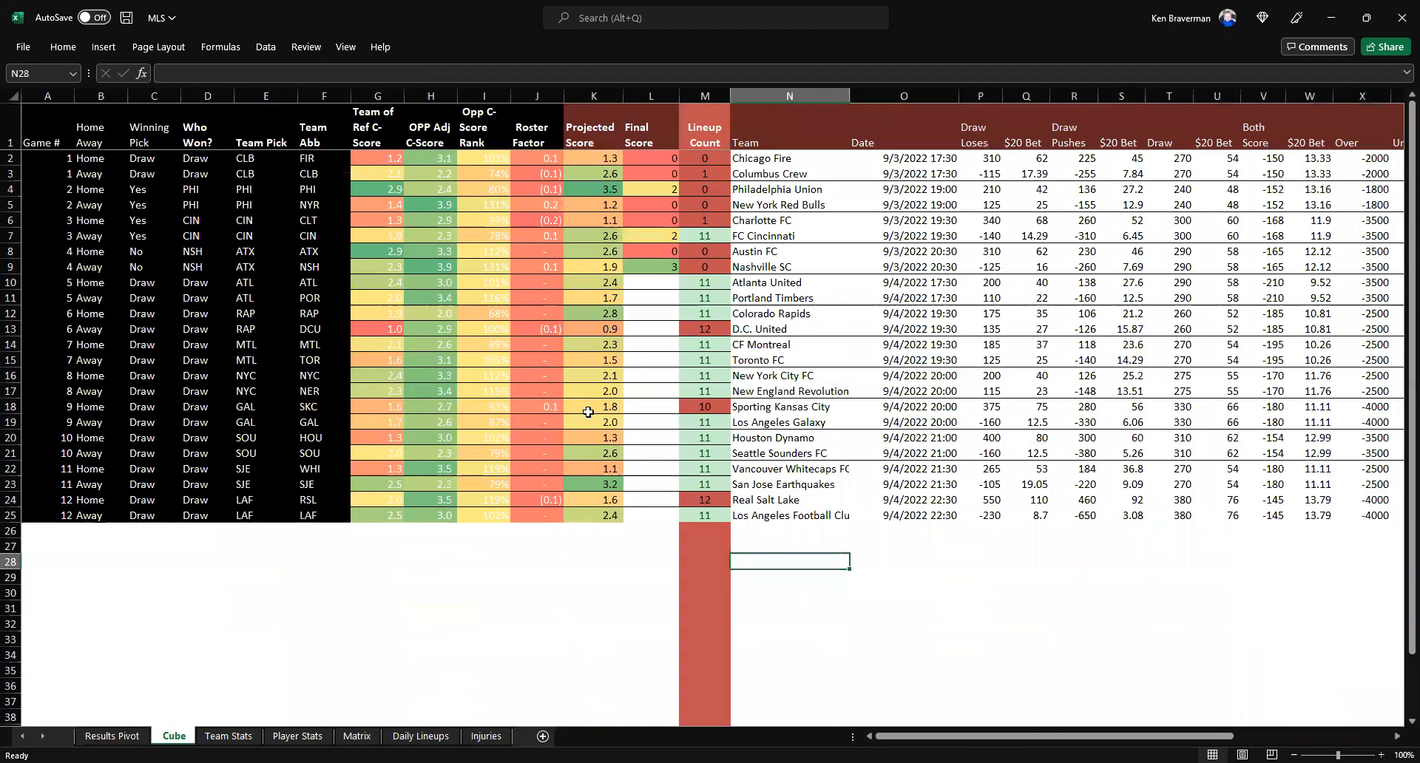
drag(760, 285, 1183, 536)
click(761, 287)
key(ctrl+v)
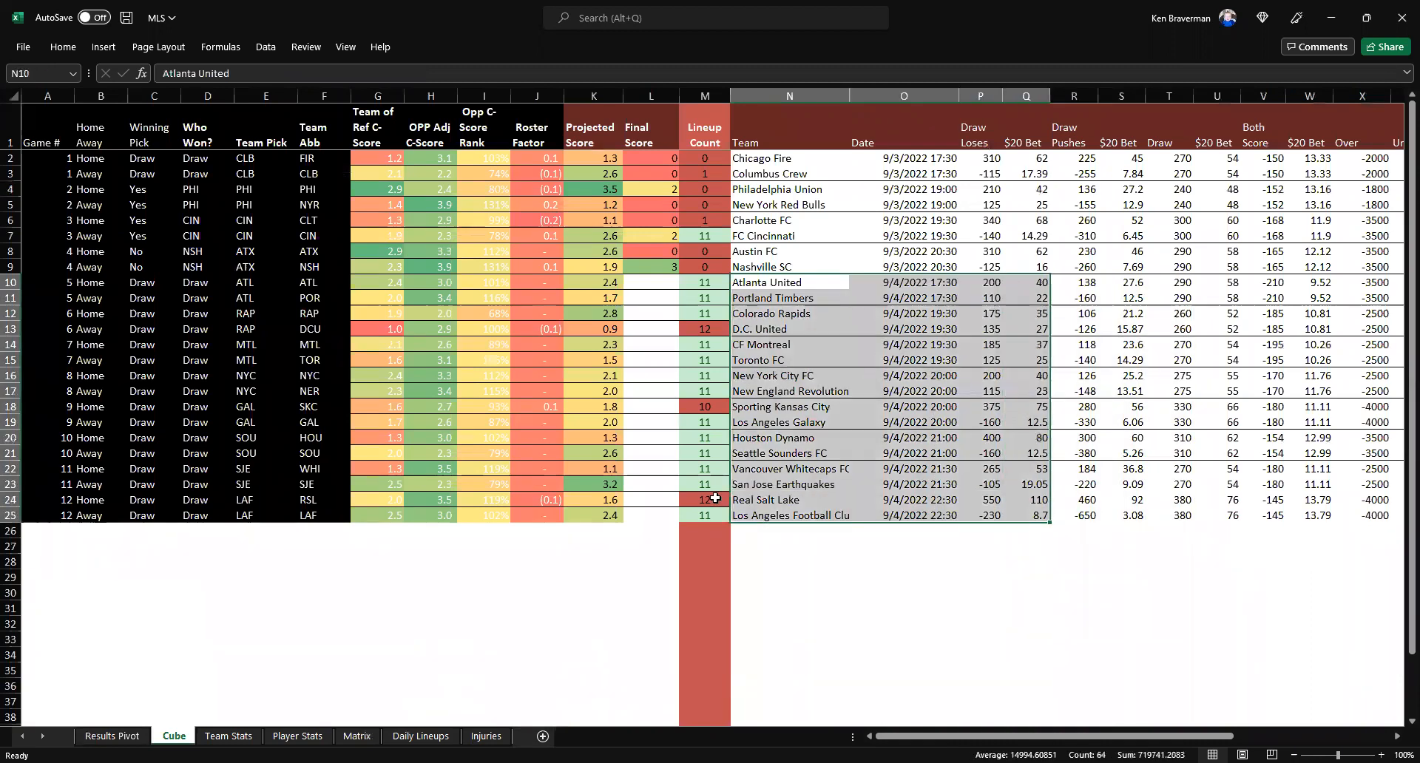
Try to extend the game formulas in A24:M25 down to row 31 on Cube
drag(52, 504, 733, 566)
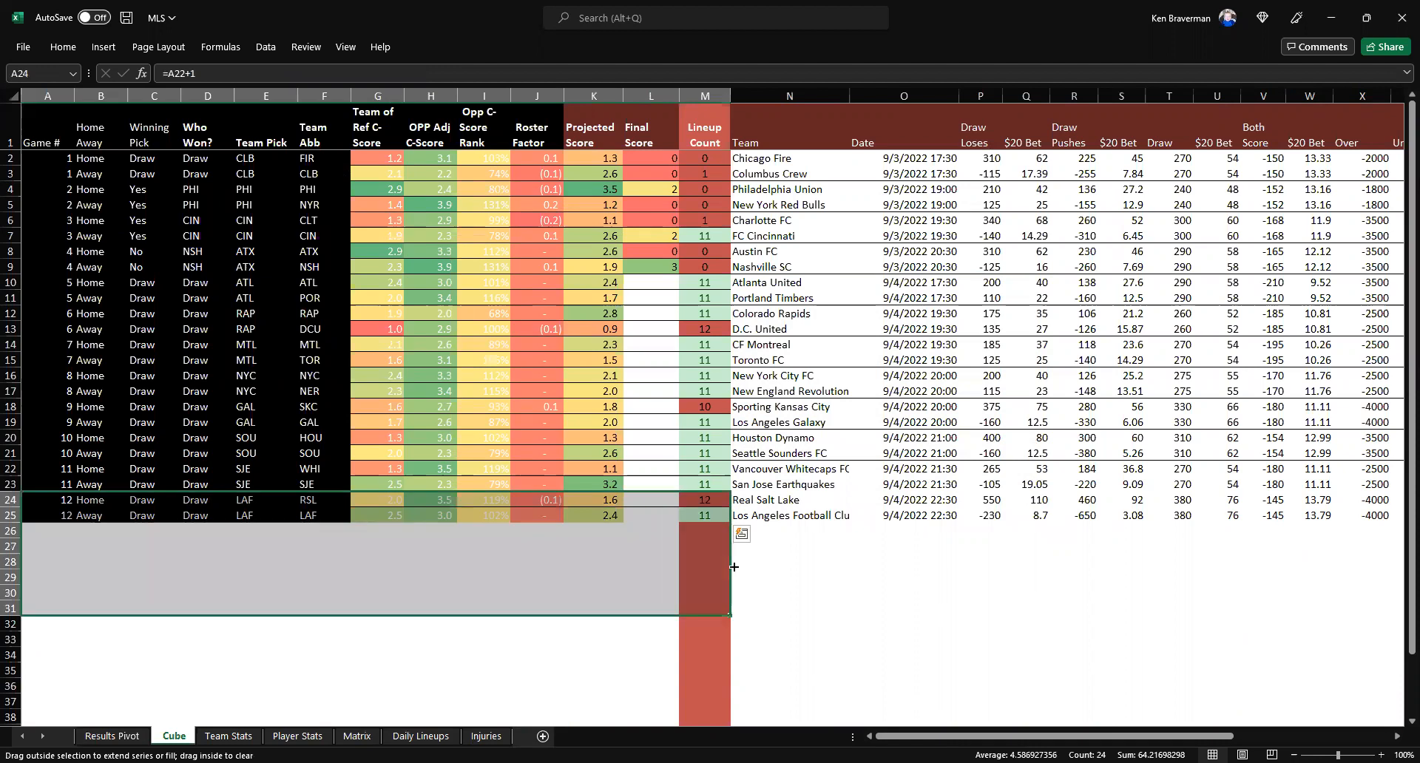
key(ctrl+z)
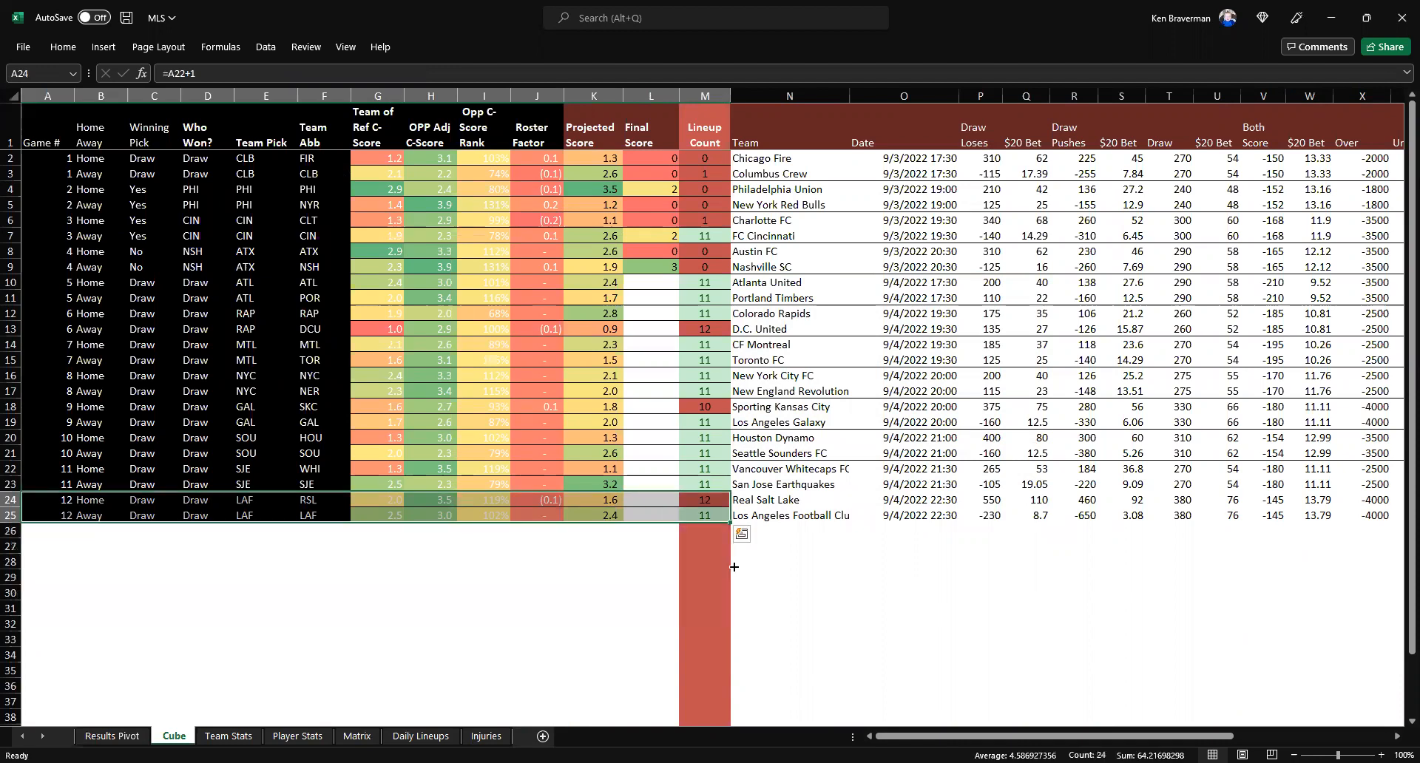
click(430, 608)
Check the Final Score cells L10:L21 on Cube and look at the matched lineups on Daily Lineups
drag(630, 285, 662, 452)
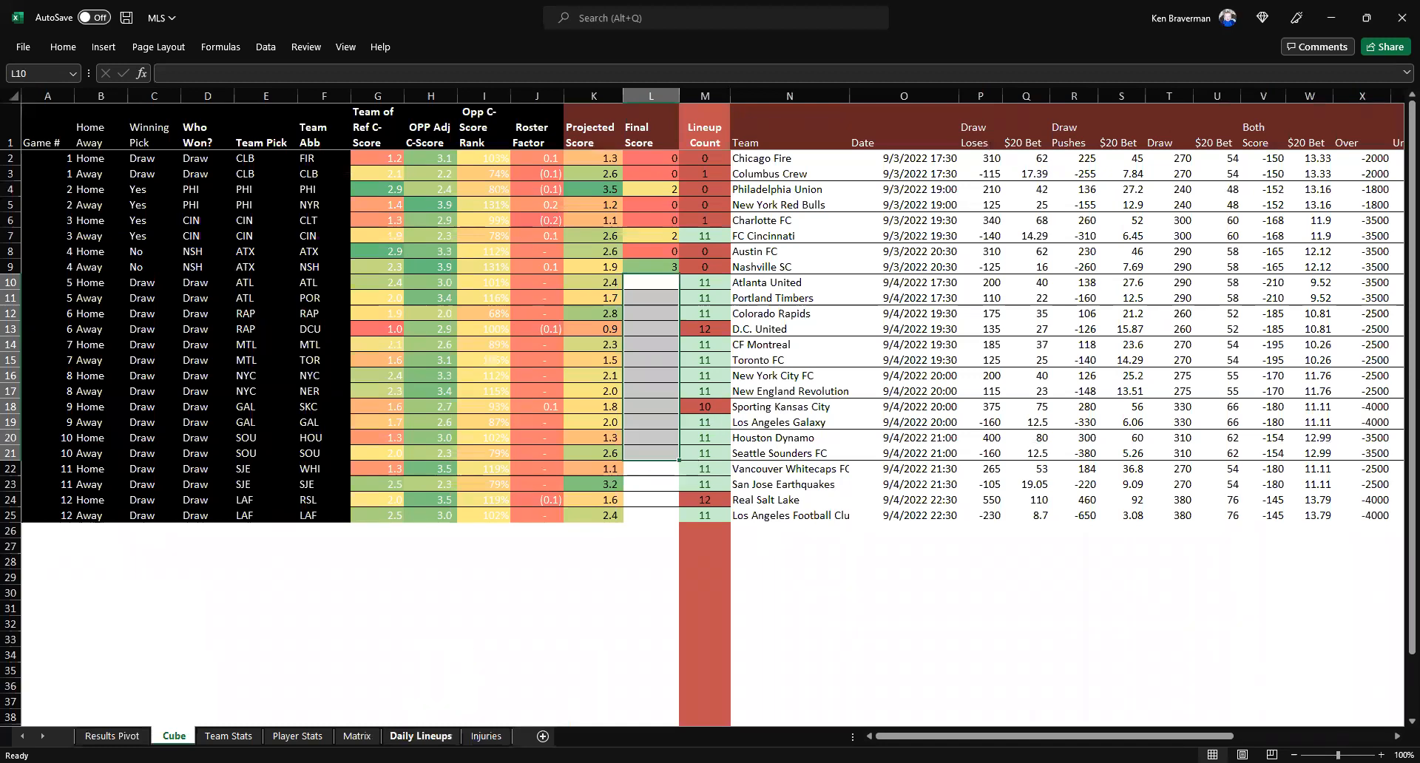
click(420, 736)
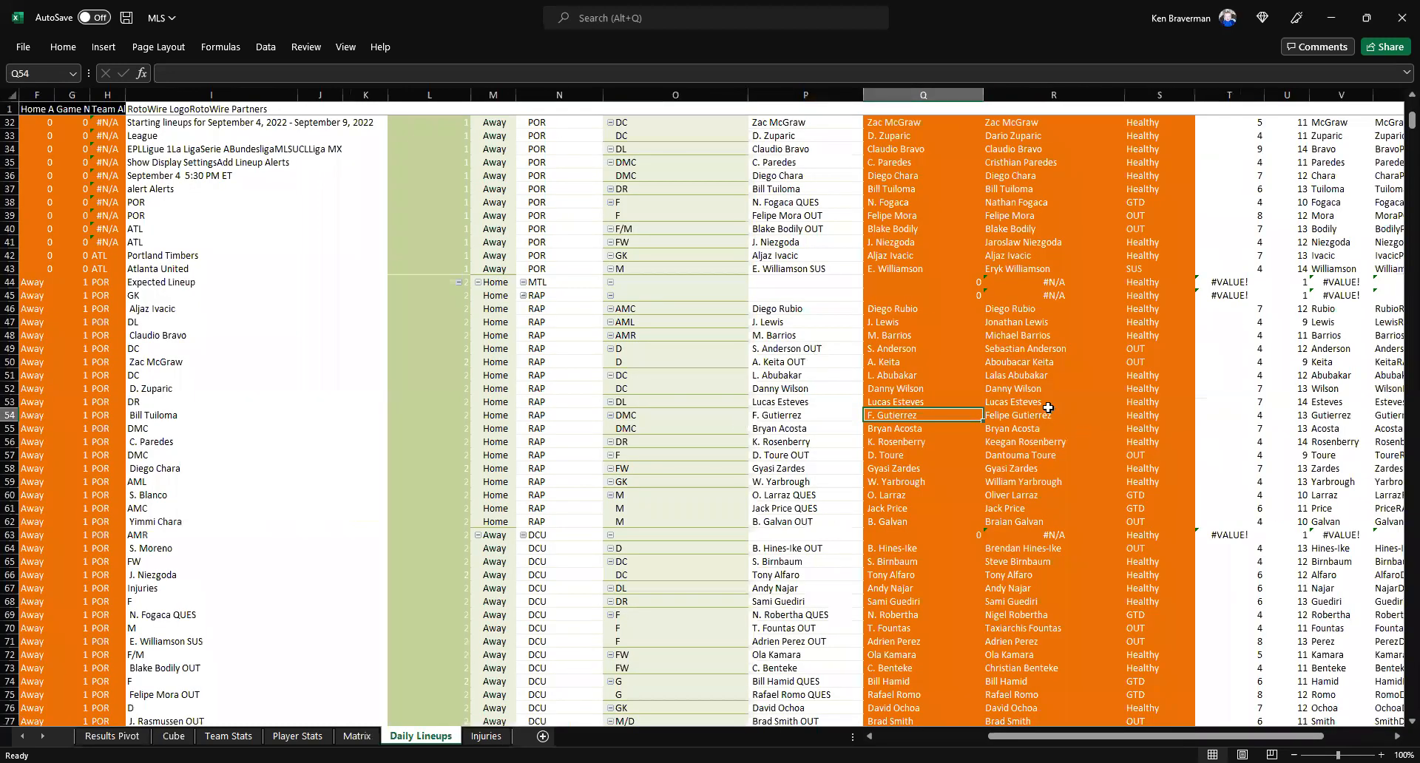
Review the player name rows and abbreviated-name lookups from row 860 downward on the Matrix sheet
key(ctrl+Page_Up)
drag(395, 259, 1049, 438)
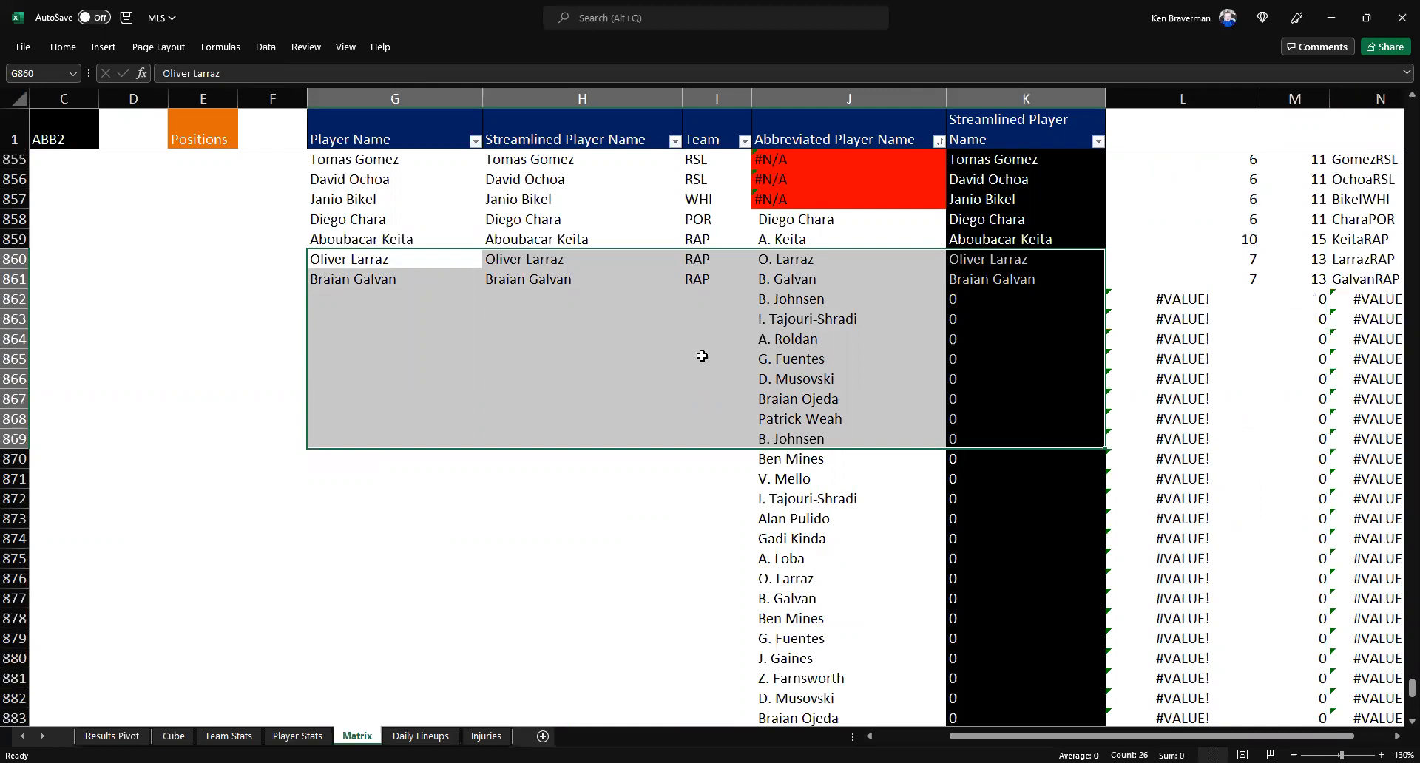
click(538, 295)
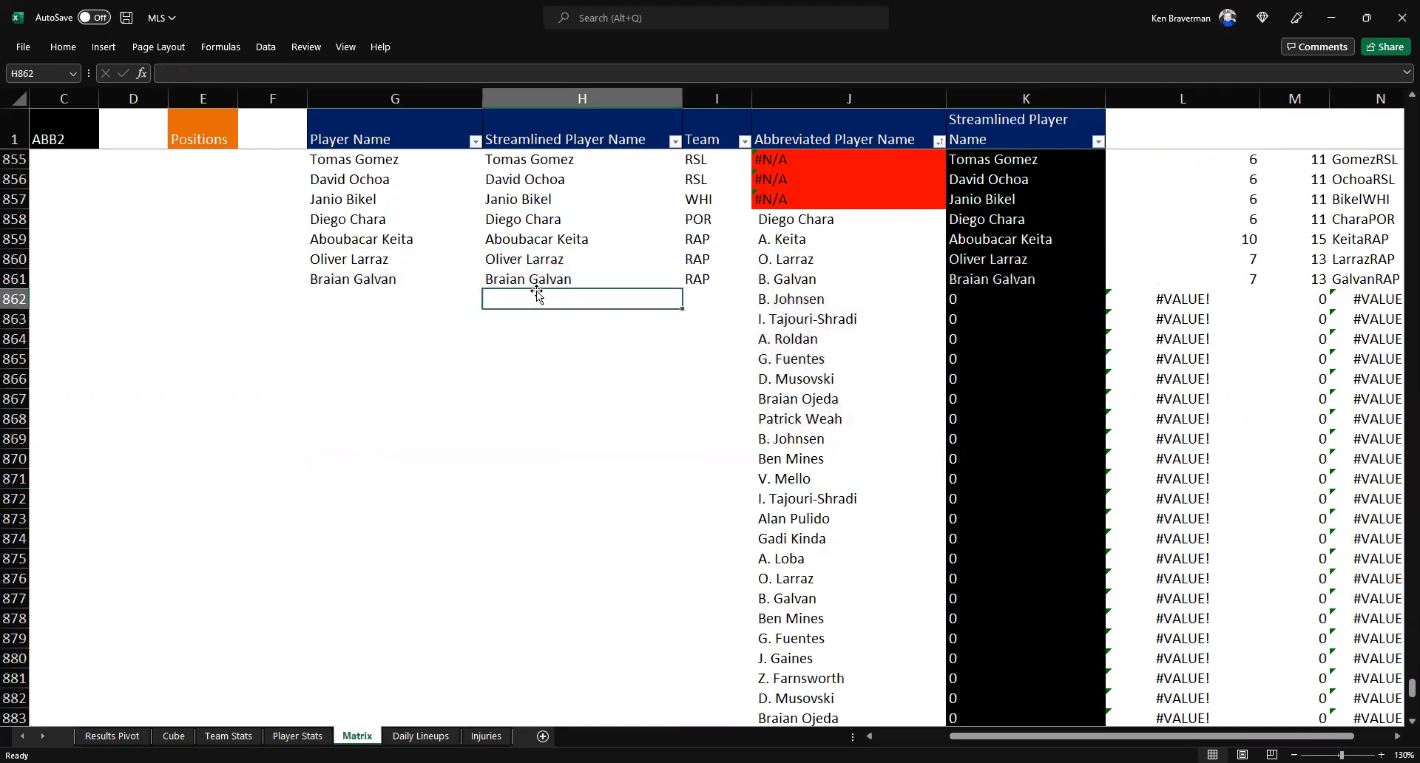
click(799, 399)
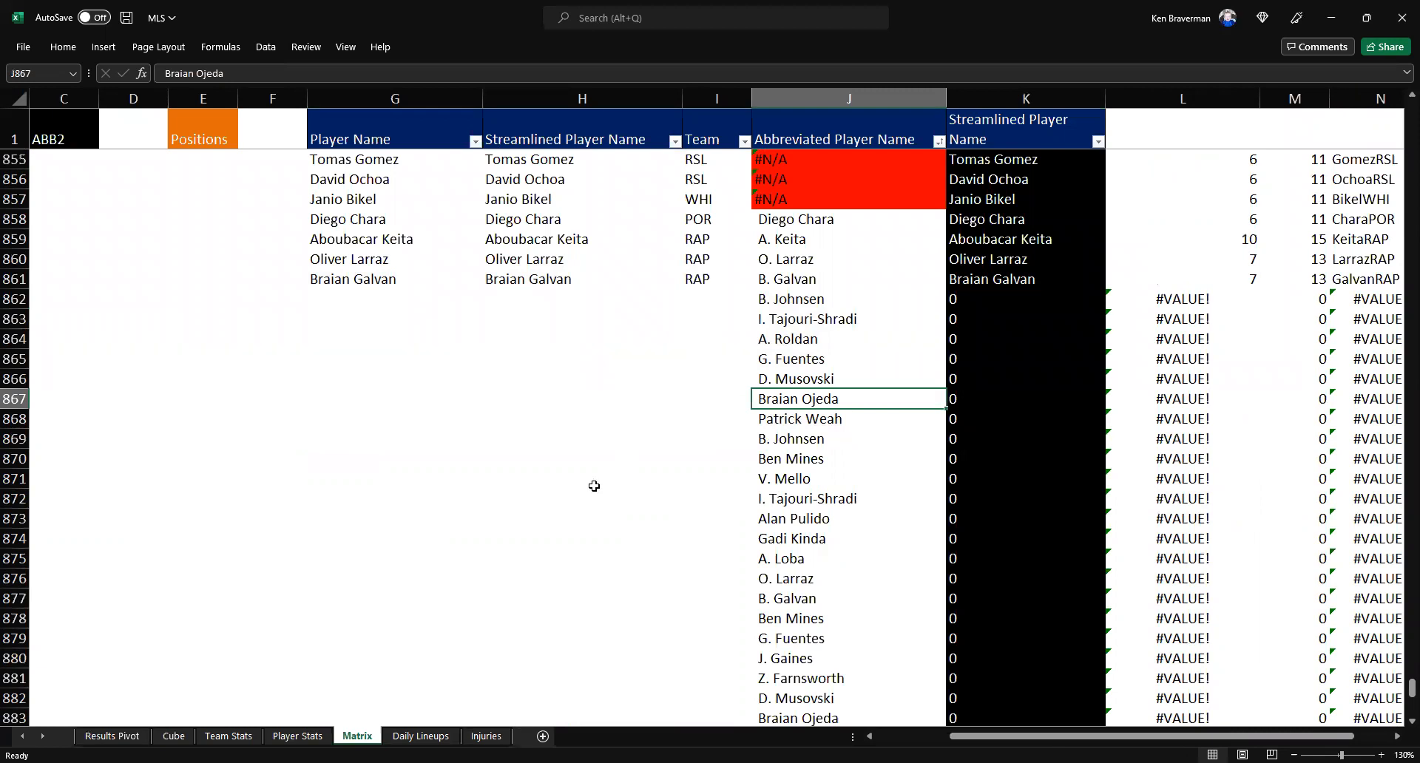
scroll(564, 377, down, 2)
scroll(532, 407, up, 2)
Return to Results Pivot and examine the projected scores for San Jose, Atlanta, Colorado and Montreal, comparing San Jose's with its draw-loses moneyline
click(112, 736)
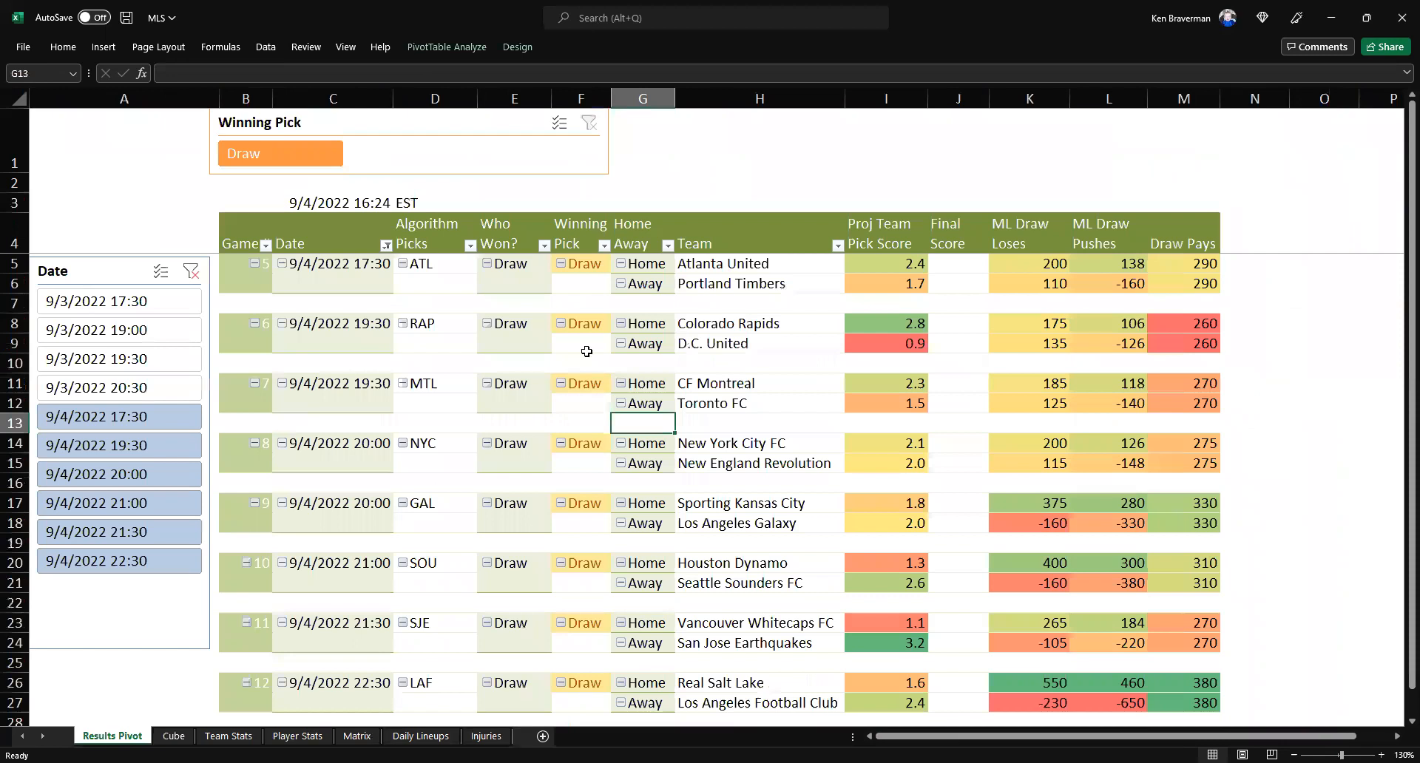
scroll(586, 360, up, 1)
drag(898, 643, 999, 648)
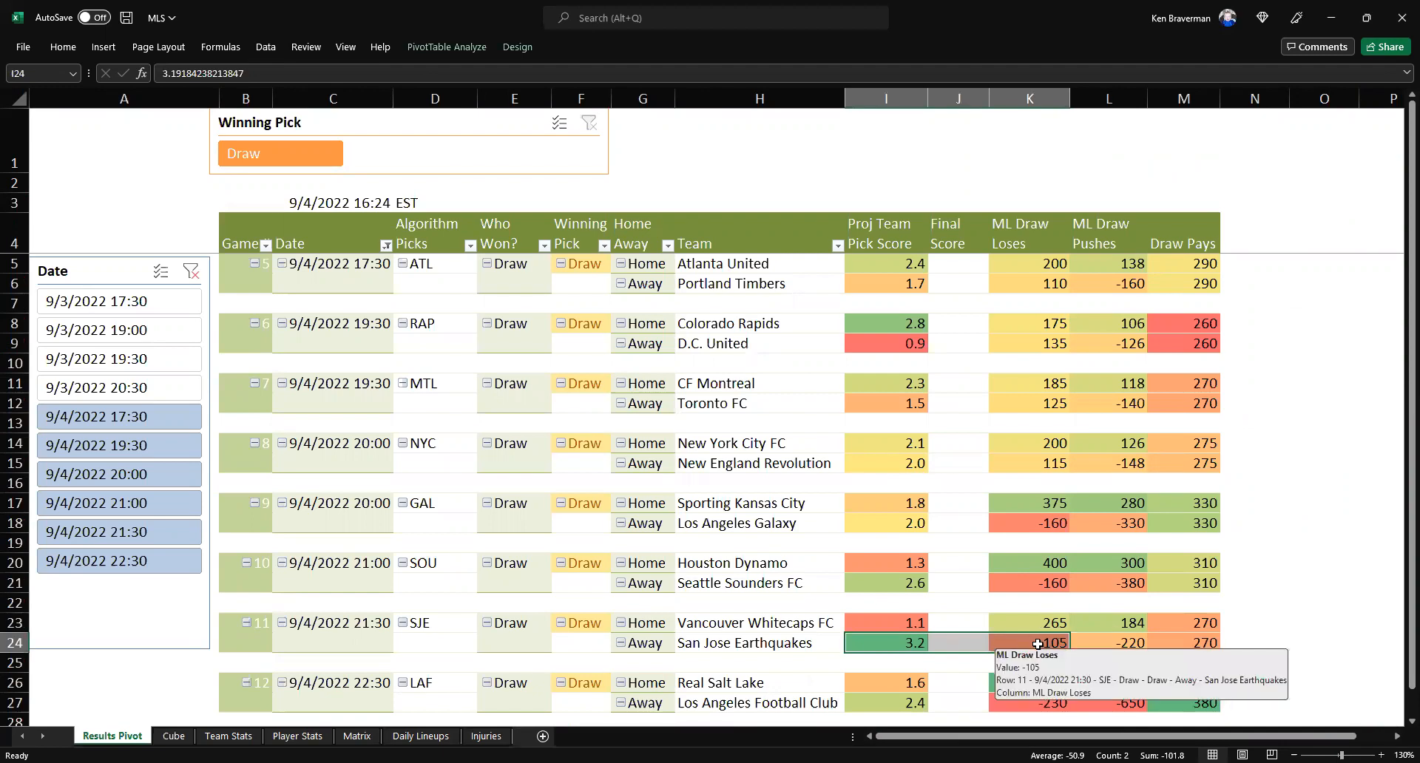
drag(911, 267, 945, 264)
click(880, 323)
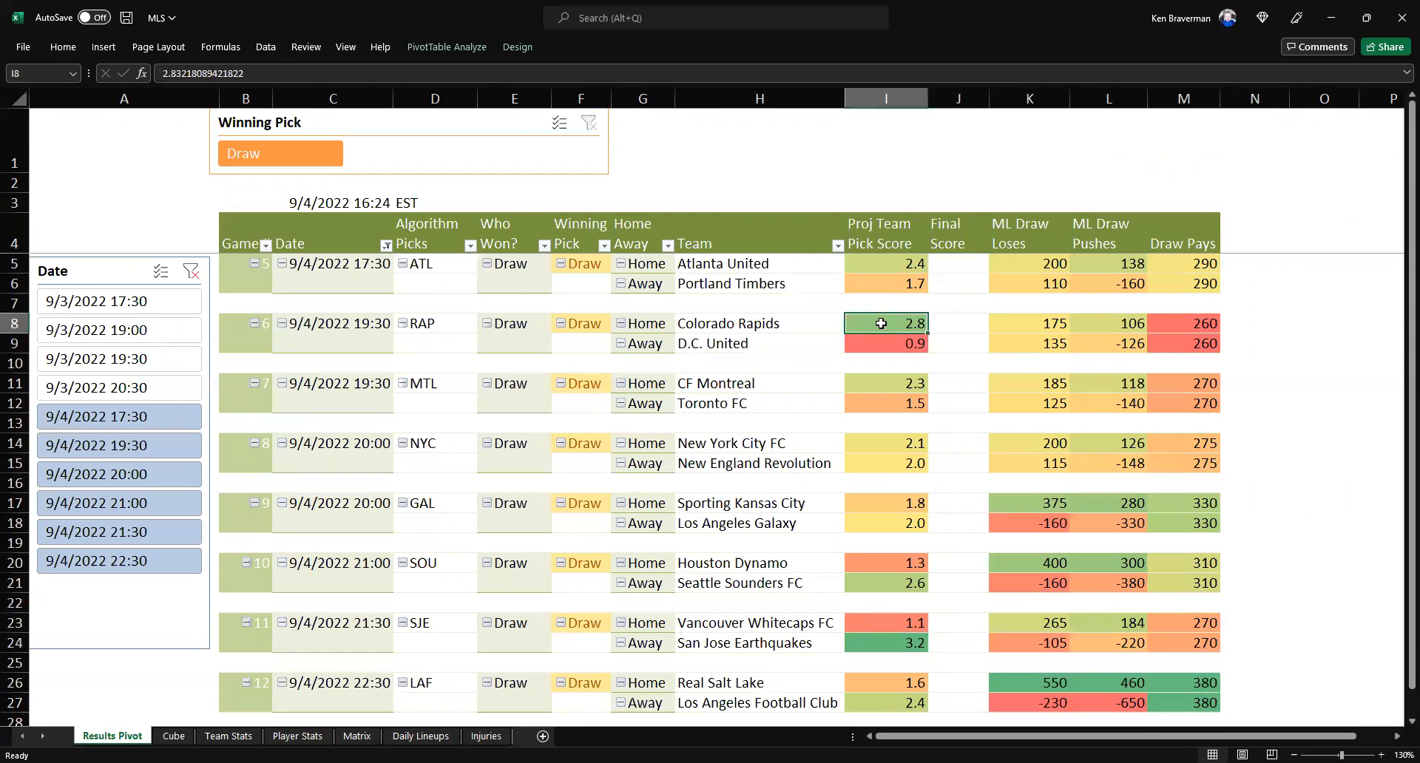
click(895, 381)
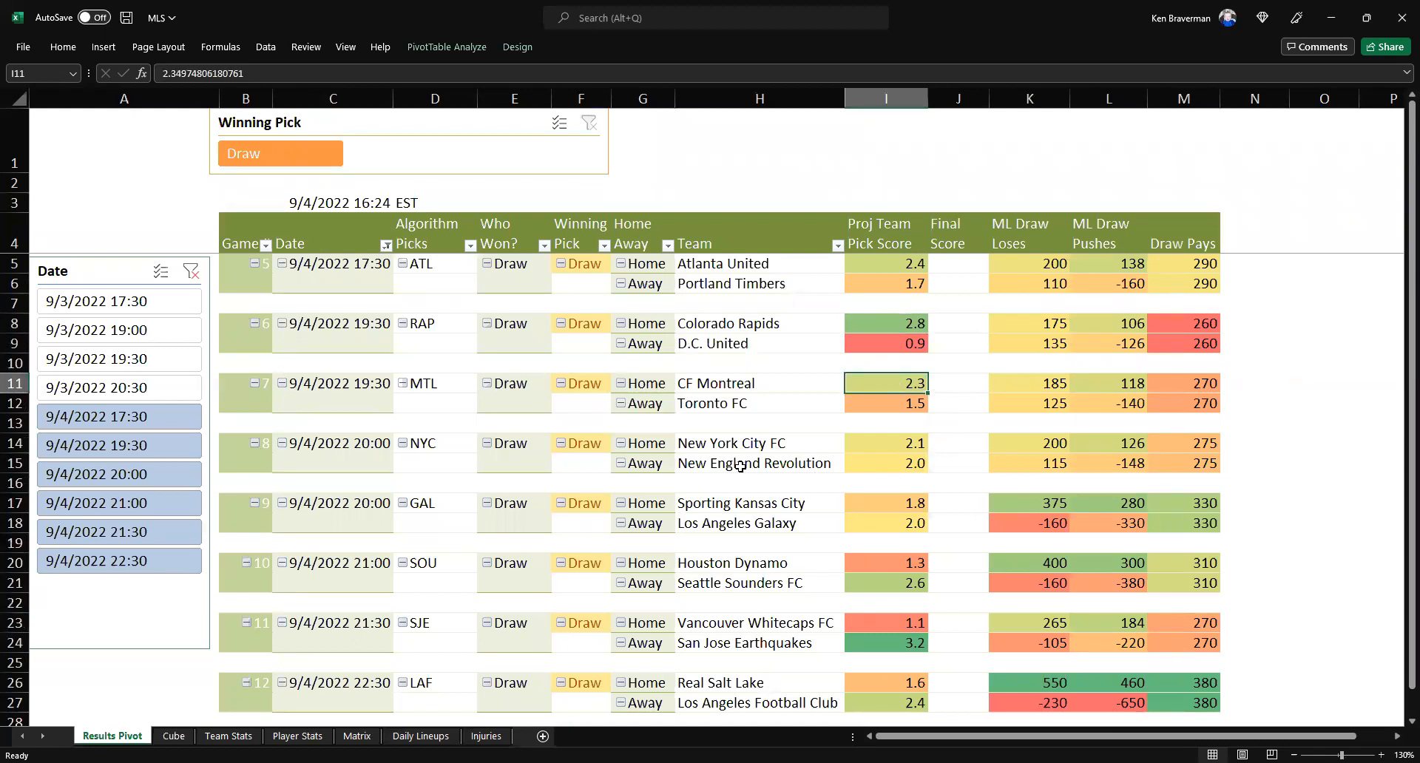